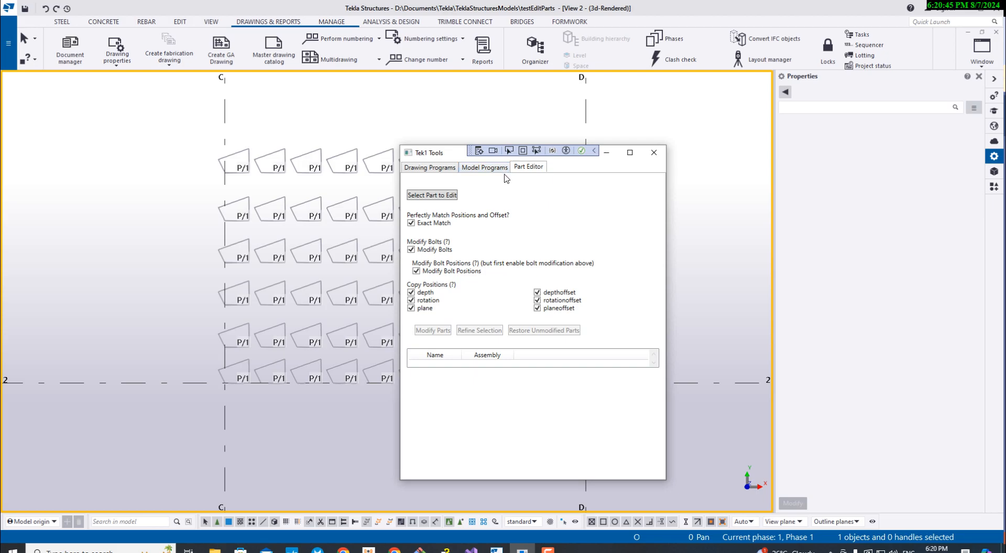
- Select the contour plate at the intersection of grid lines C and 2 and set it as the part to edit
middle_click_drag(268, 433, 251, 416)
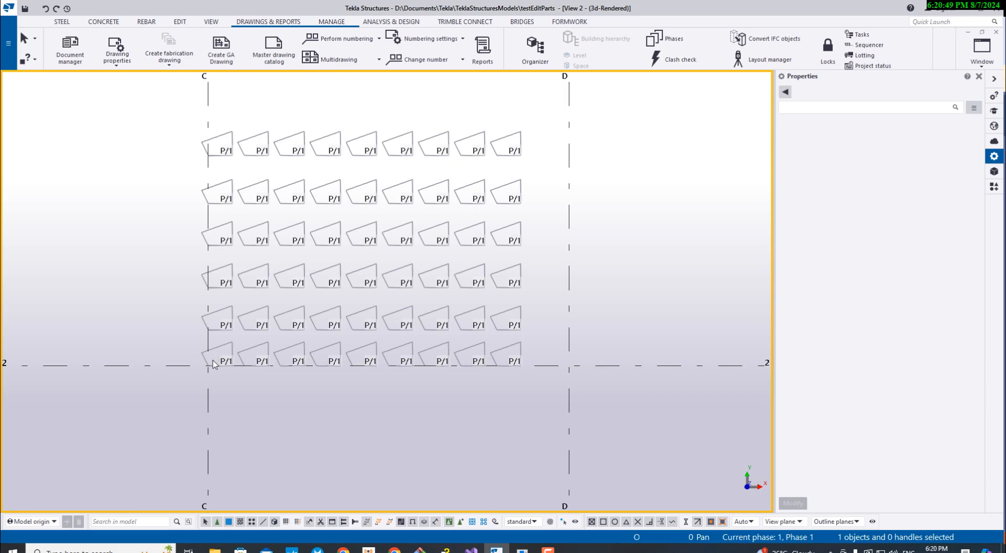
scroll(222, 347, "up", 2)
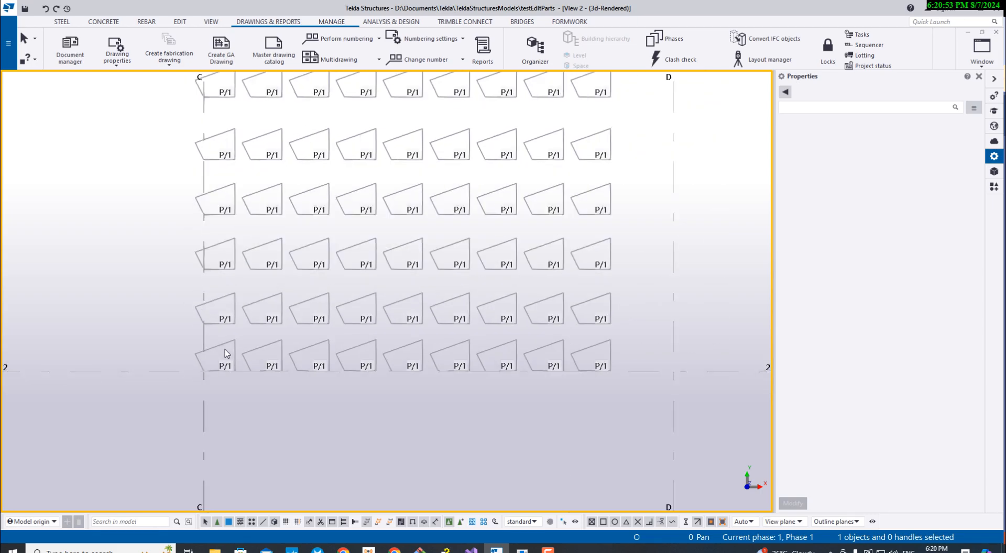
left_click(219, 345)
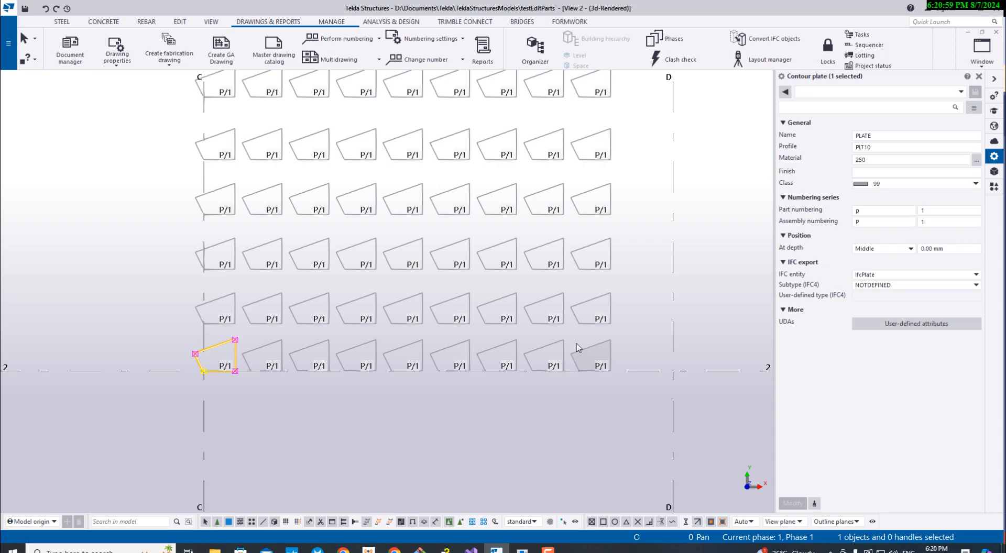
middle_click_drag(266, 178, 301, 284)
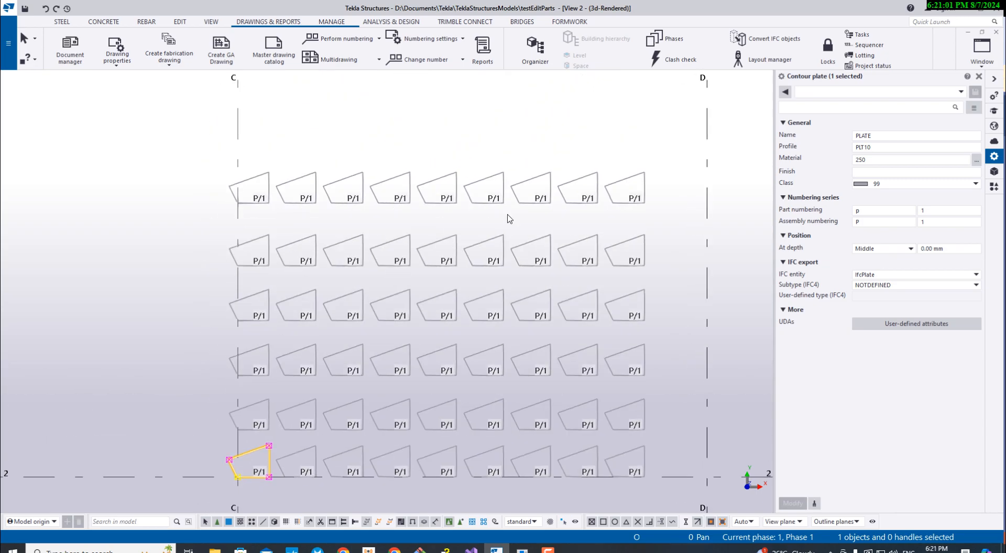
middle_click_drag(559, 271, 500, 198)
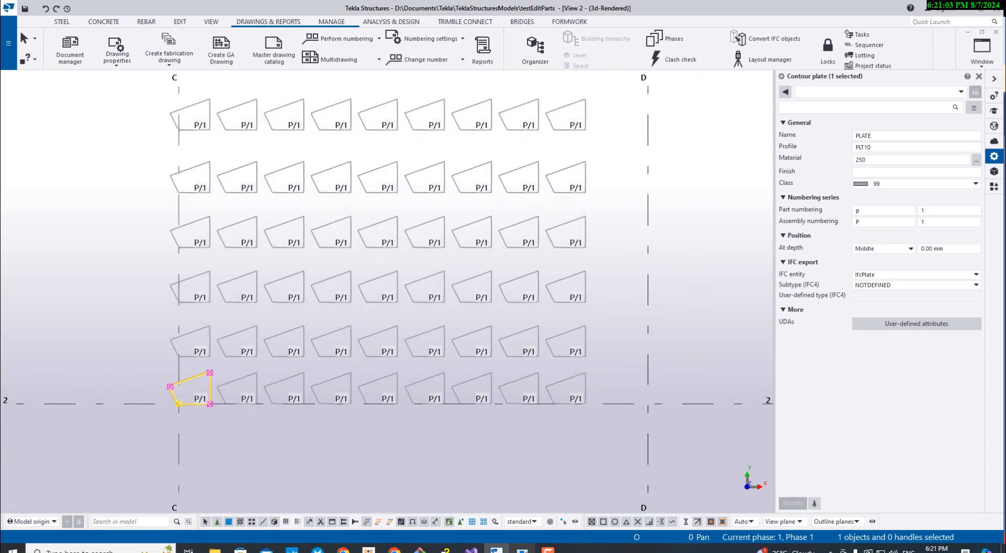
left_click(549, 551)
left_click(522, 551)
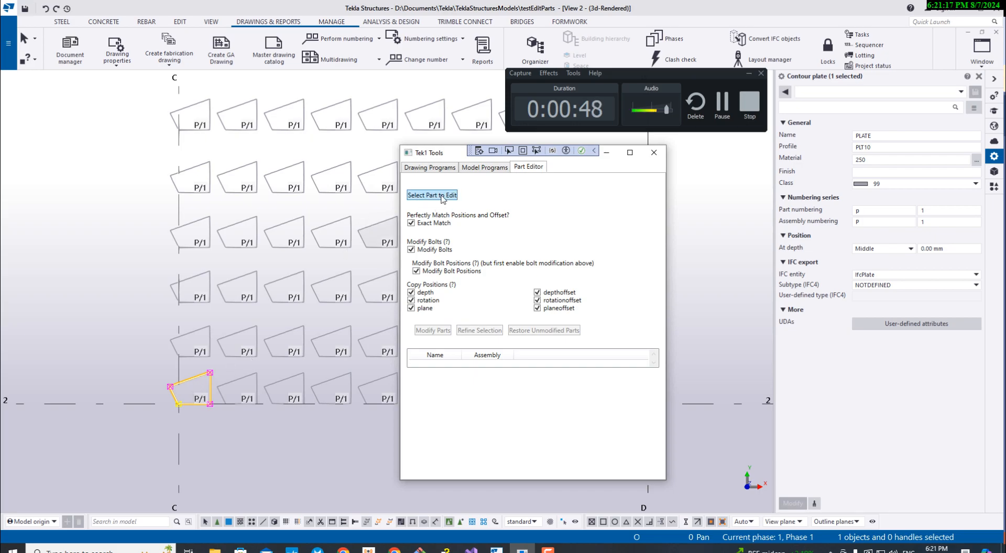
left_click(441, 196)
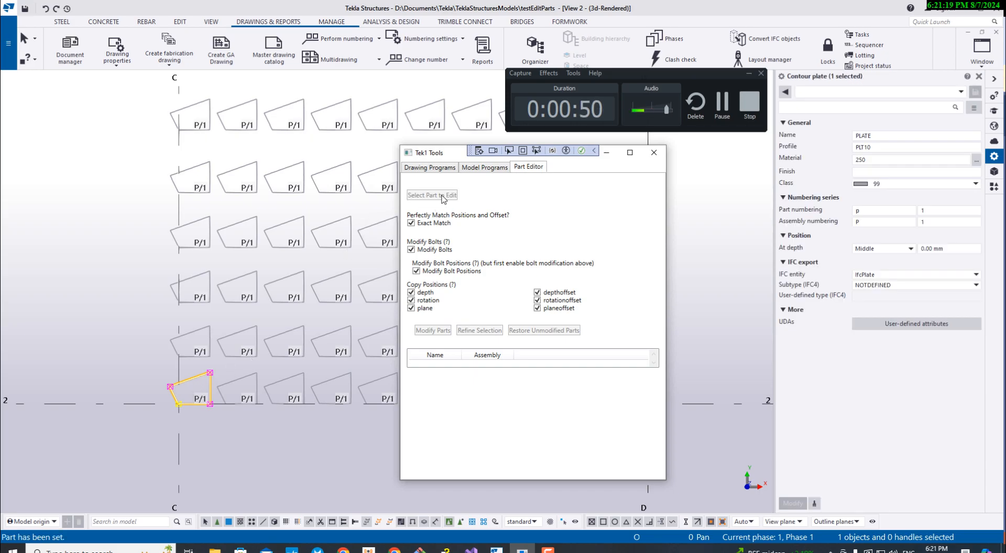
- Review the Part Editor's list of matching plates, enlarging the tool window and moving it clear of the plate array
scroll(473, 383, "down", 2)
scroll(473, 383, "down", 5)
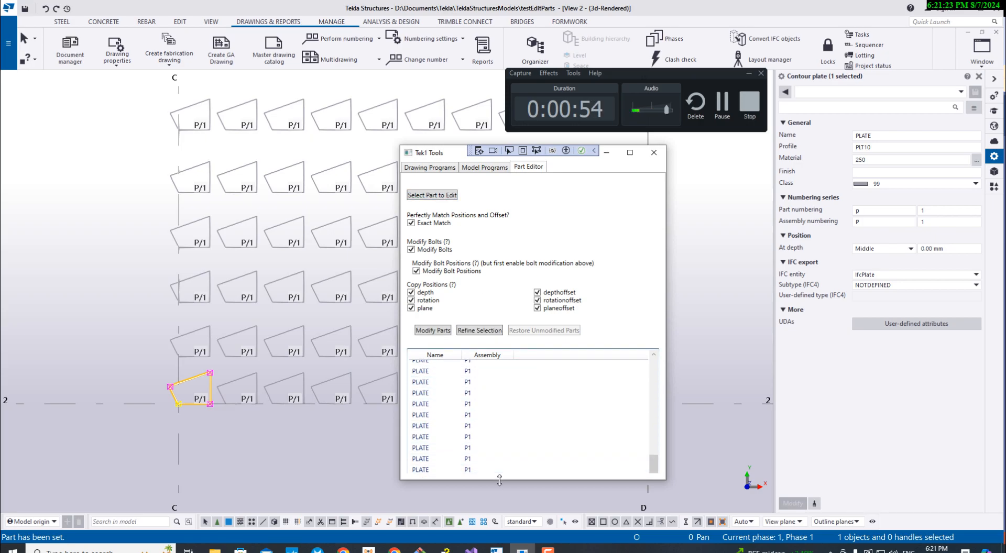
left_click_drag(525, 480, 536, 522)
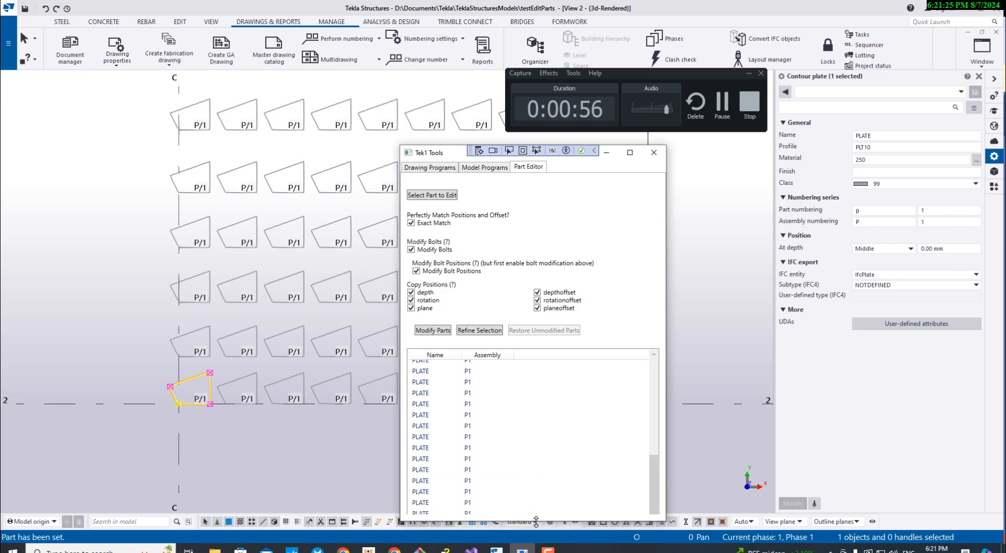
left_click_drag(435, 156, 308, 114)
scroll(478, 414, "up", 5)
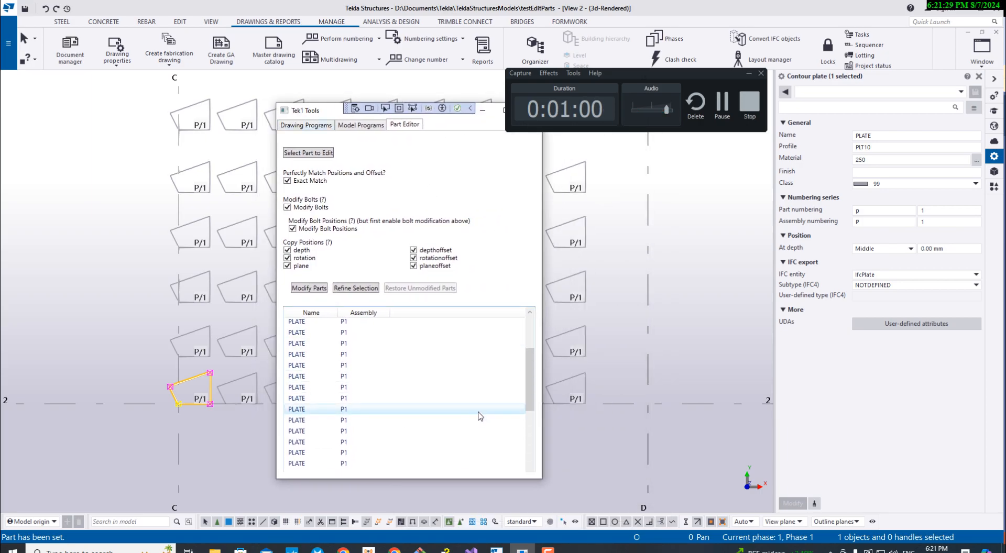
scroll(393, 362, "down", 7)
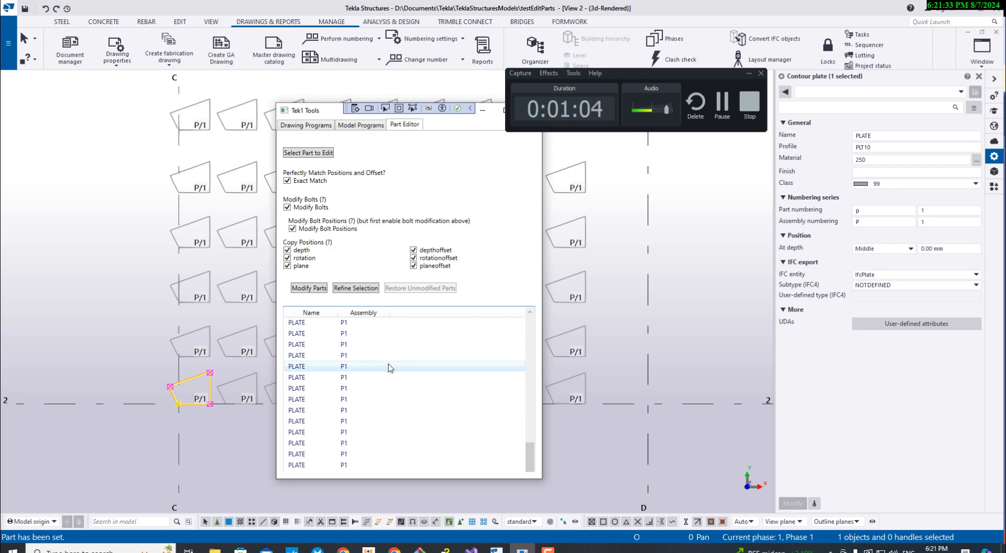
left_click_drag(303, 111, 649, 136)
- Pick several plates from the list of matching parts to locate each one in the model
left_click(669, 390)
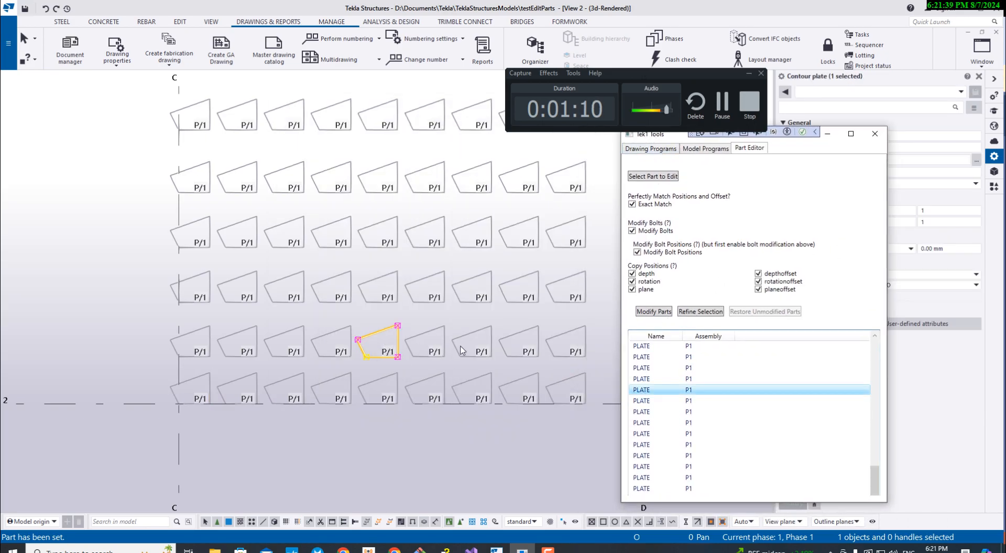
left_click(731, 445)
left_click(686, 359)
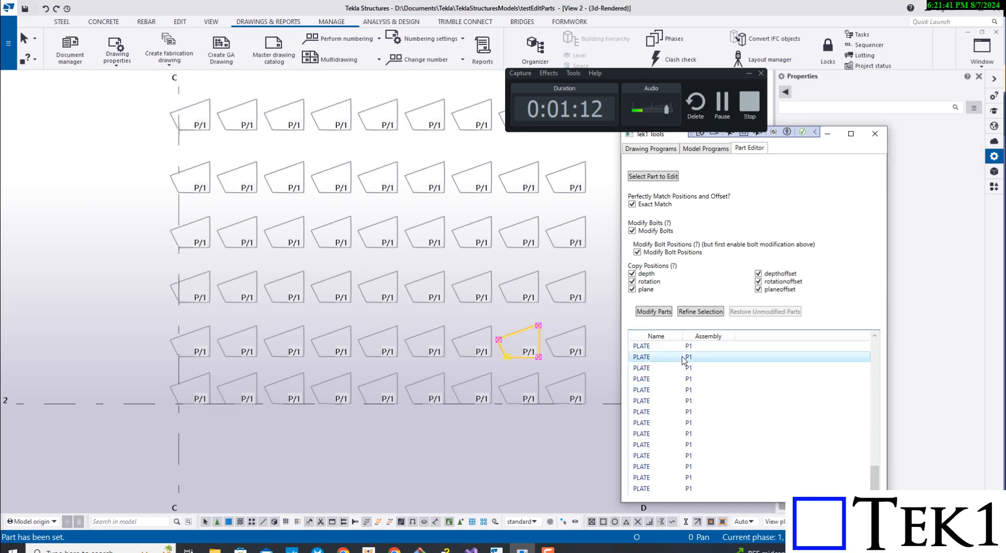
left_click(675, 389)
left_click(684, 435)
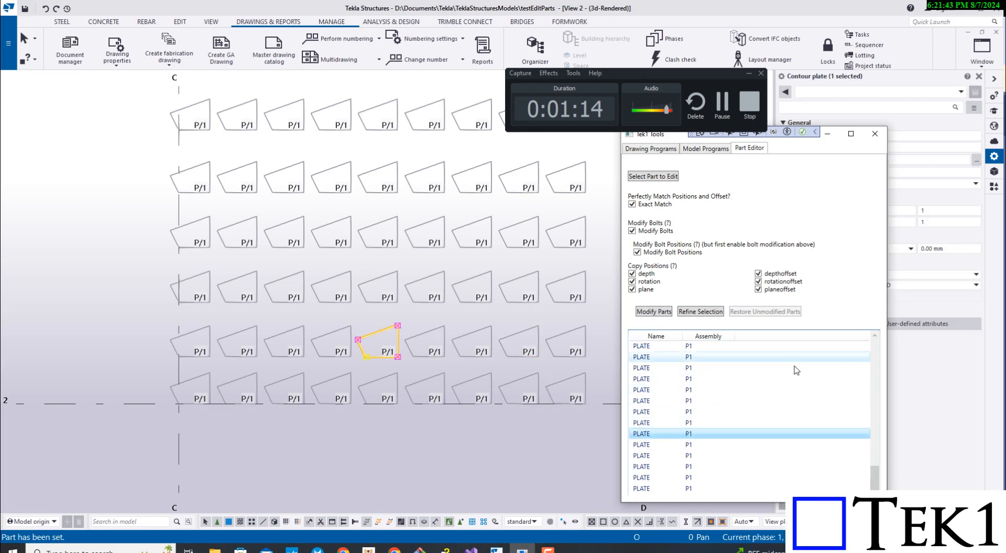
scroll(770, 407, "up", 3)
scroll(769, 405, "up", 5)
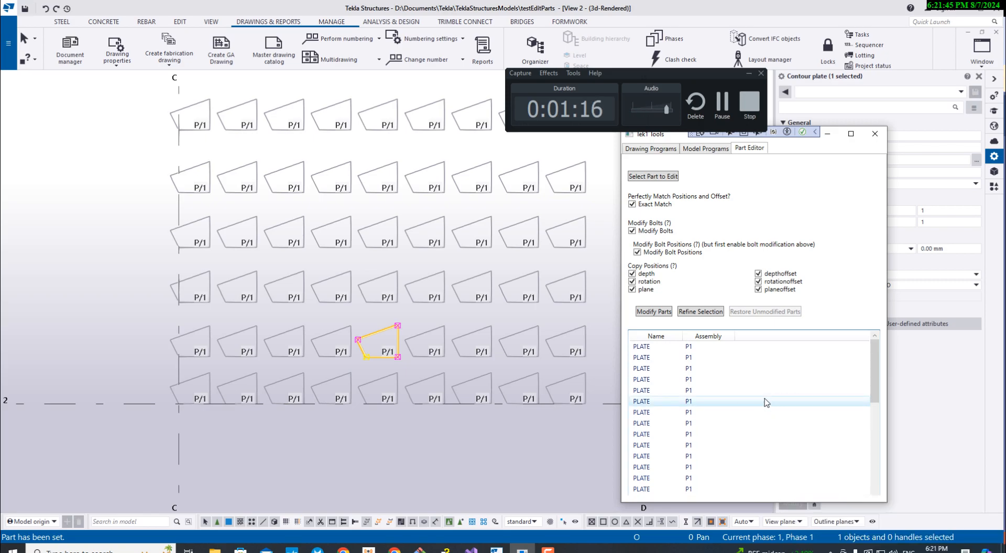
- Set the plate at grid C/2 as the part to edit again and check its entry in the matching parts list
left_click(195, 388)
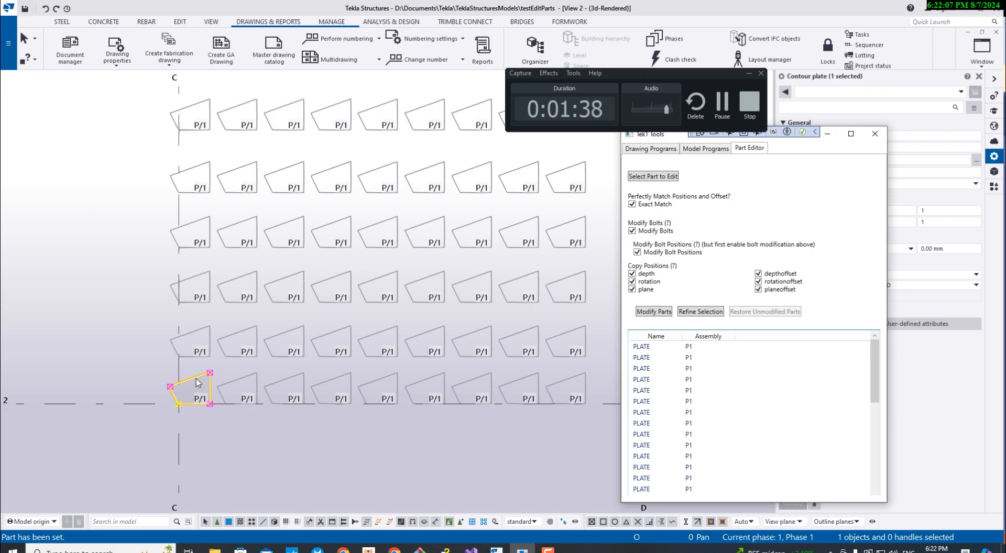
left_click(655, 178)
scroll(726, 387, "down", 5)
scroll(728, 398, "up", 5)
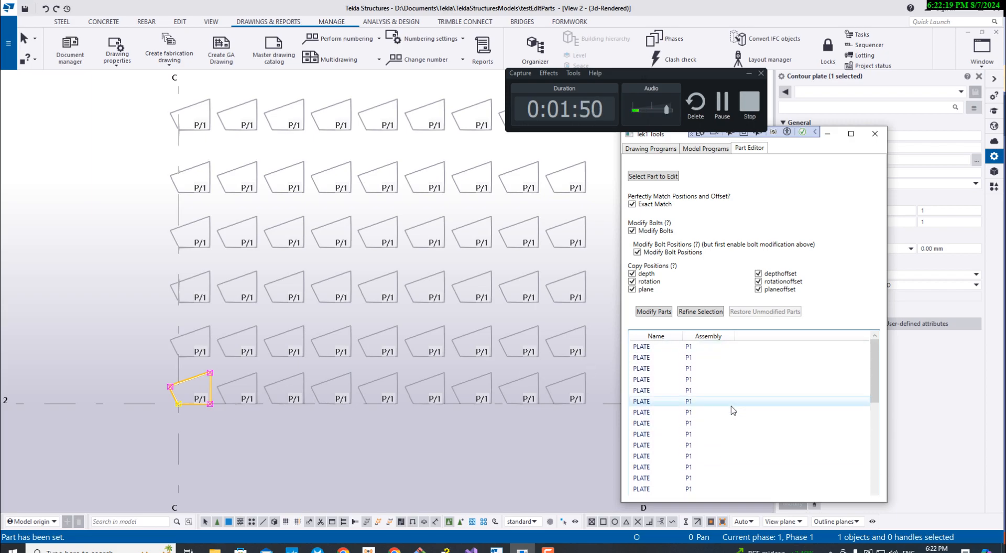
scroll(733, 411, "down", 5)
left_click(734, 478)
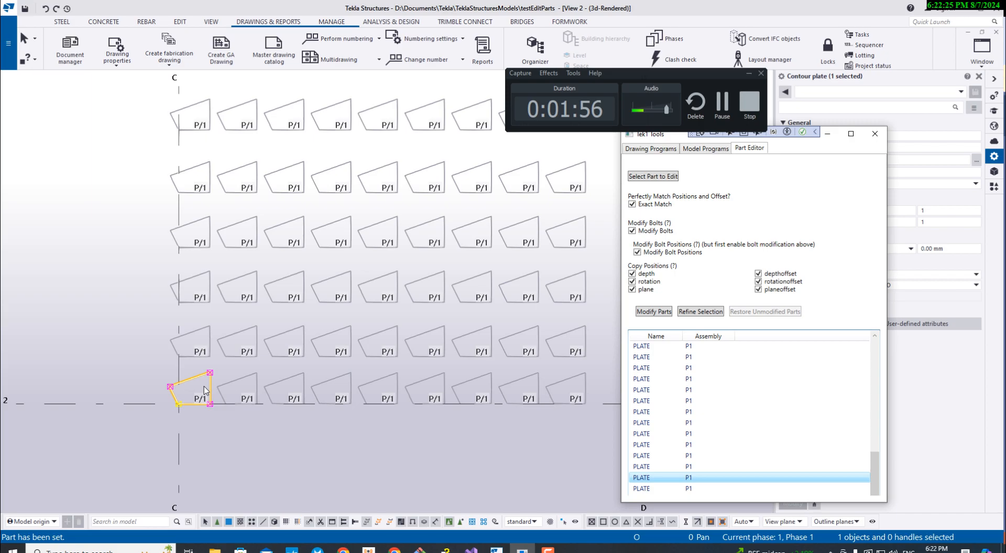
- Reshape the plate at grid C/2 with direct modification, pulling its lower edge inward into a notch with an inner edge about 187 mm long
scroll(205, 392, "up", 5)
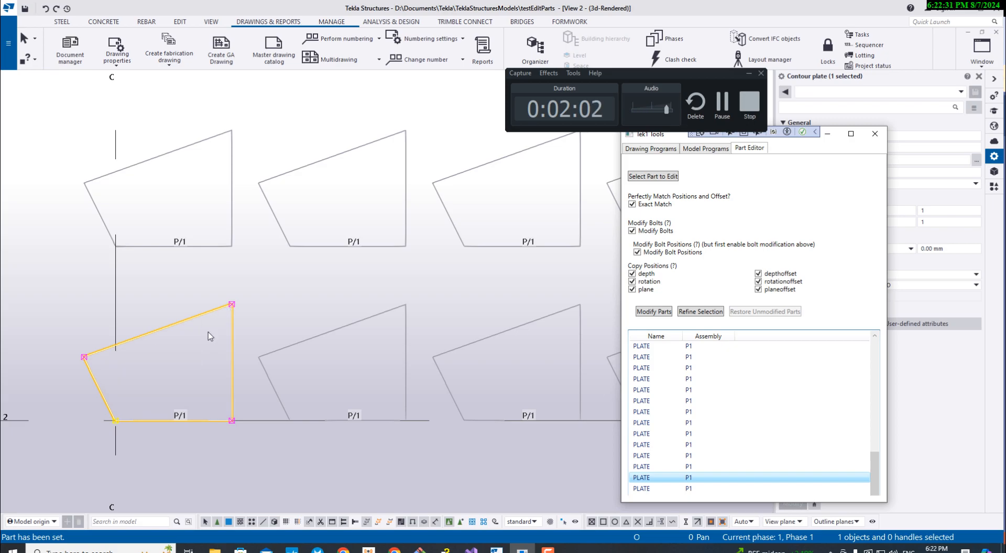
left_click(564, 523)
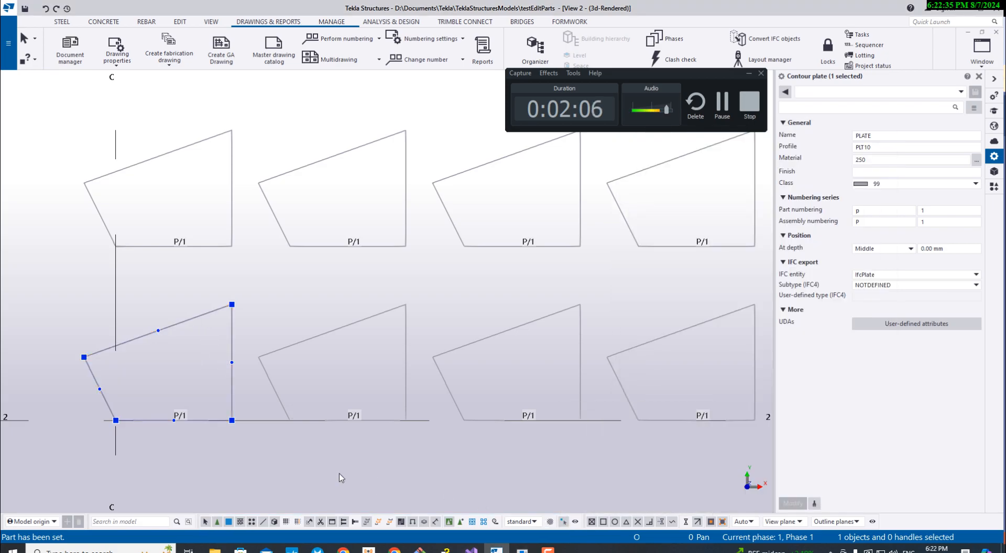
mouse_move(176, 421)
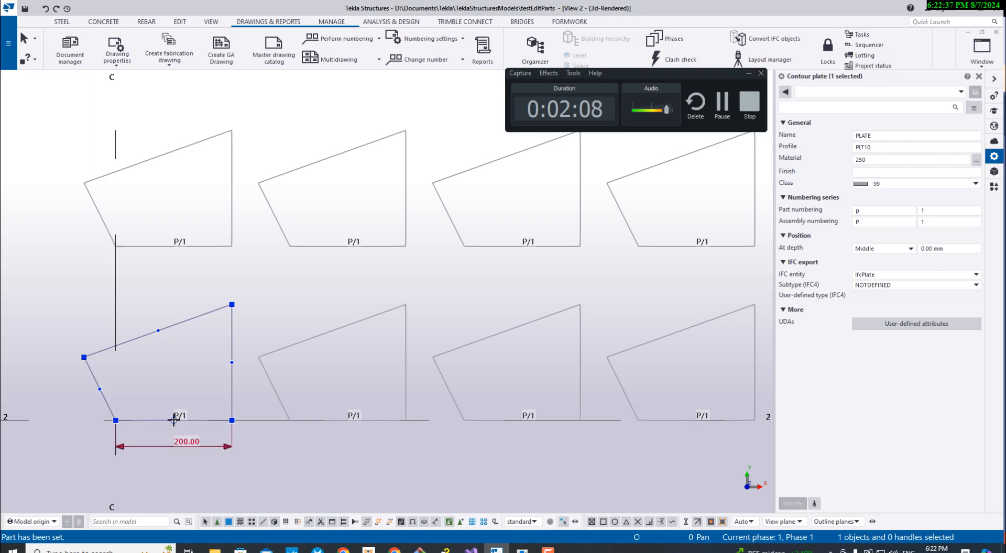
left_click_drag(175, 421, 215, 334)
left_click_drag(166, 377, 112, 363)
middle_click_drag(214, 413, 257, 427)
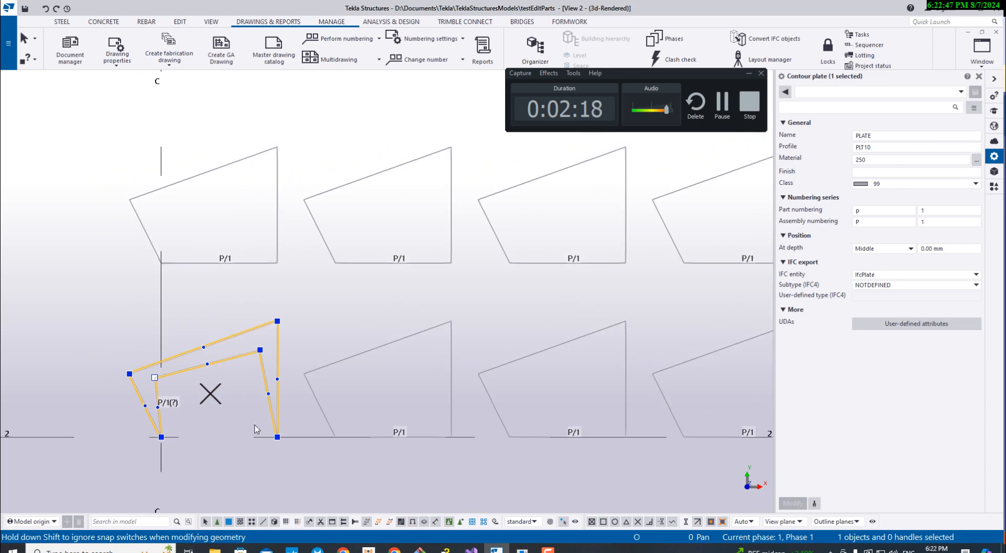
scroll(258, 428, "down", 2)
scroll(215, 404, "up", 3)
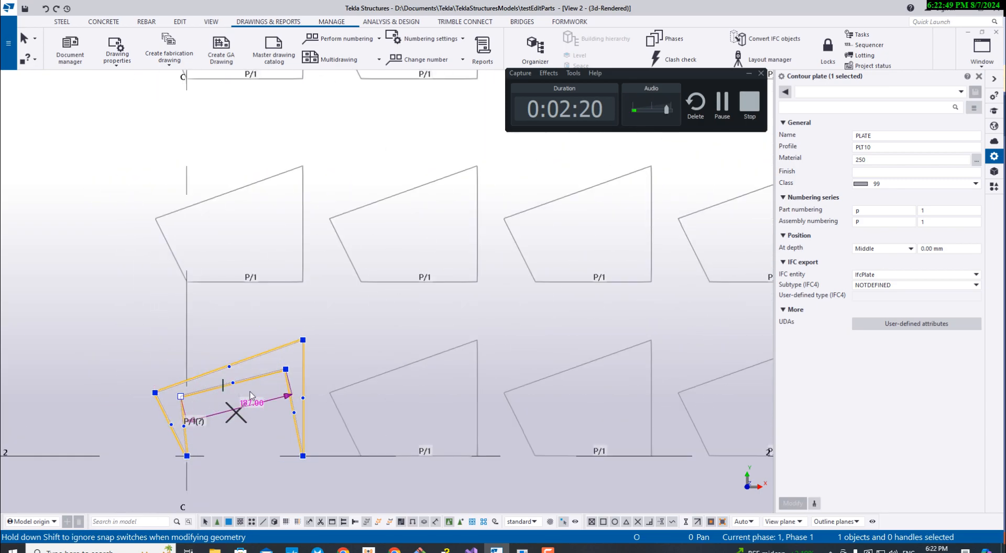
left_click(564, 523)
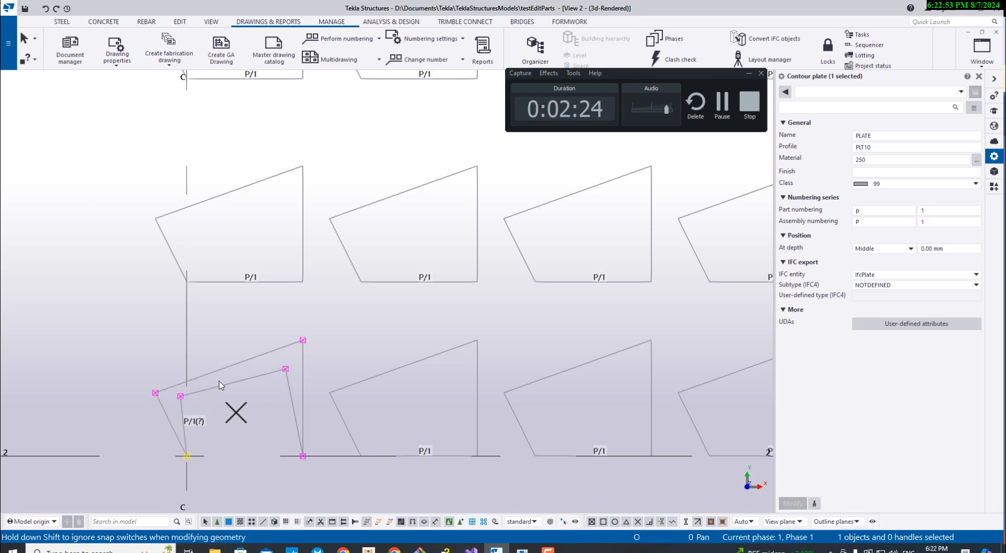
- Apply the reshaped plate's geometry to all listed matching plates with Modify Parts
scroll(194, 383, "down", 2)
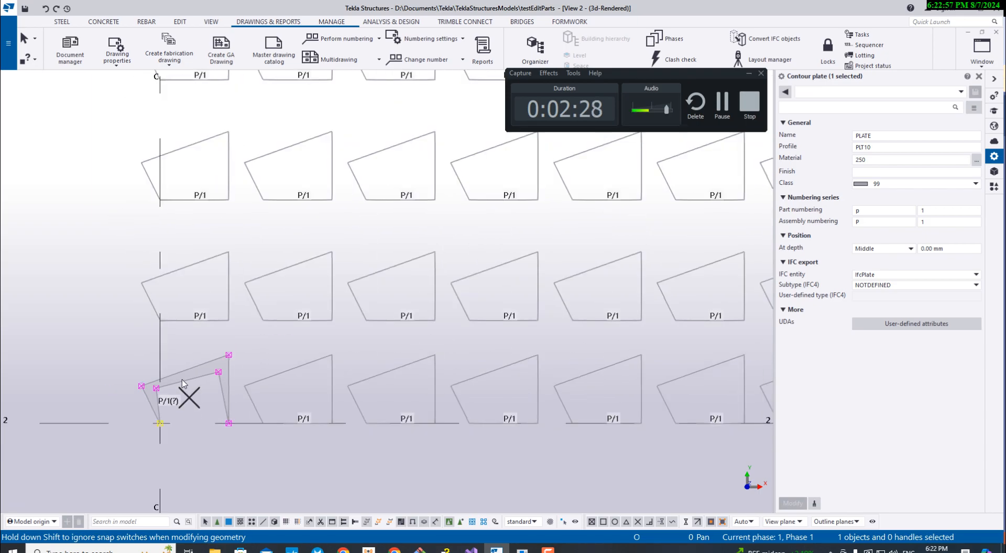
scroll(524, 393, "down", 5)
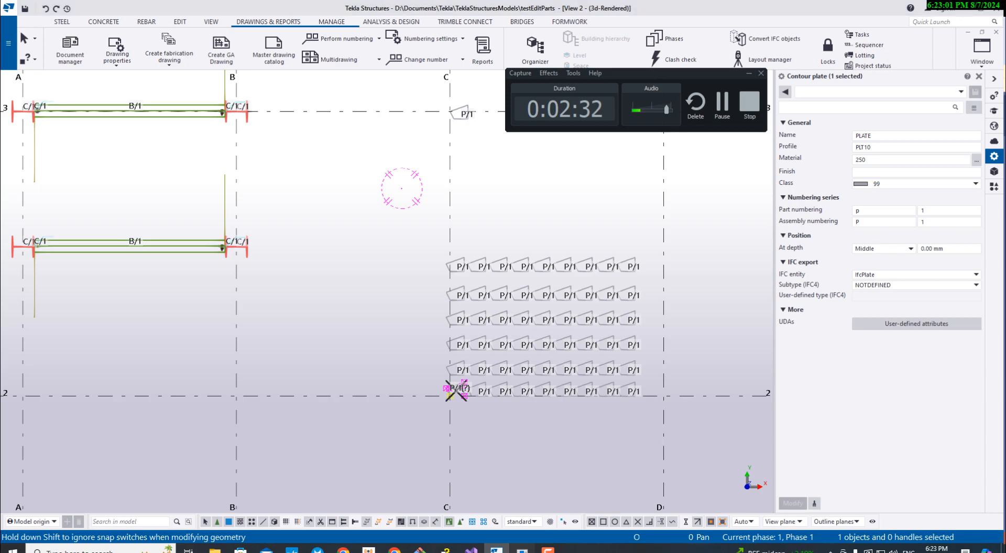
left_click(523, 549)
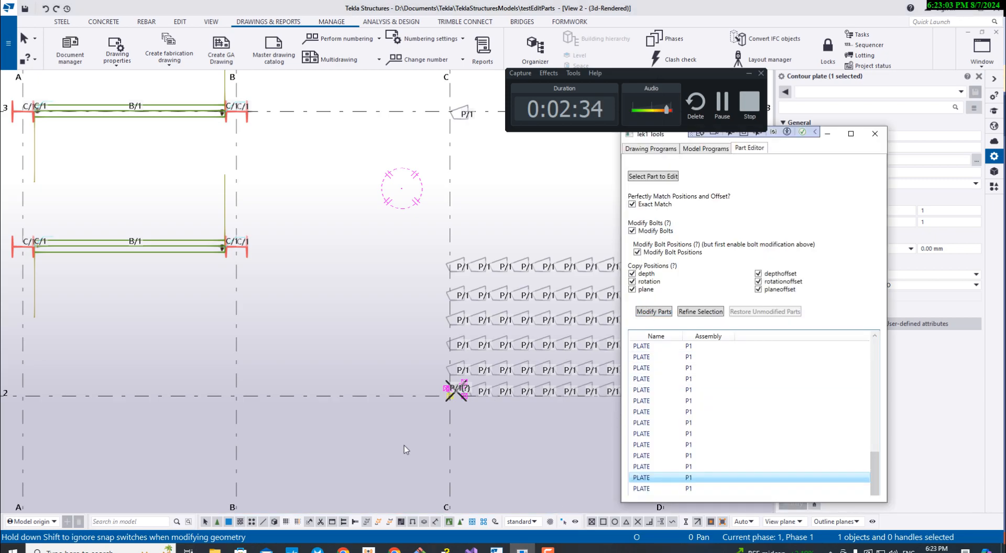
middle_click_drag(404, 445, 286, 429)
left_click(522, 550)
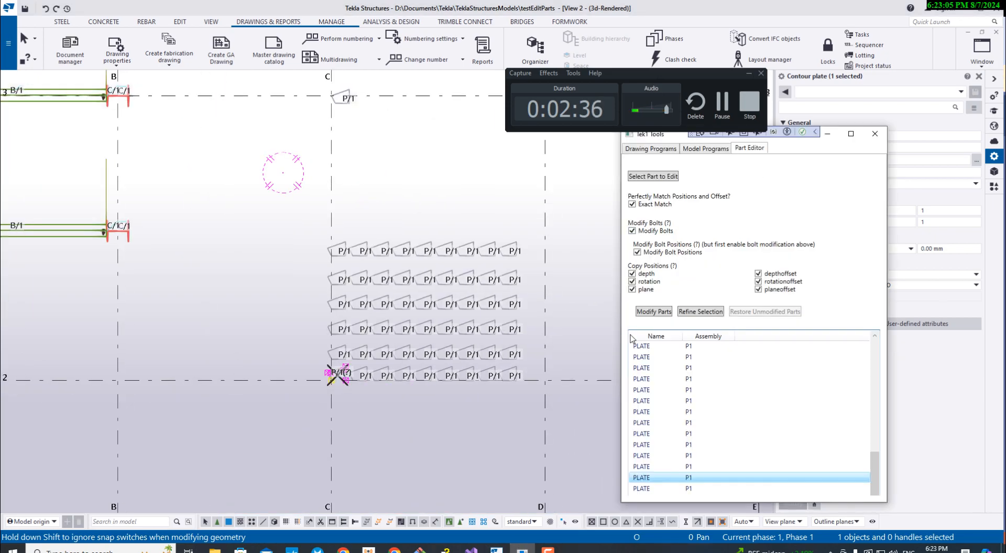
left_click(653, 313)
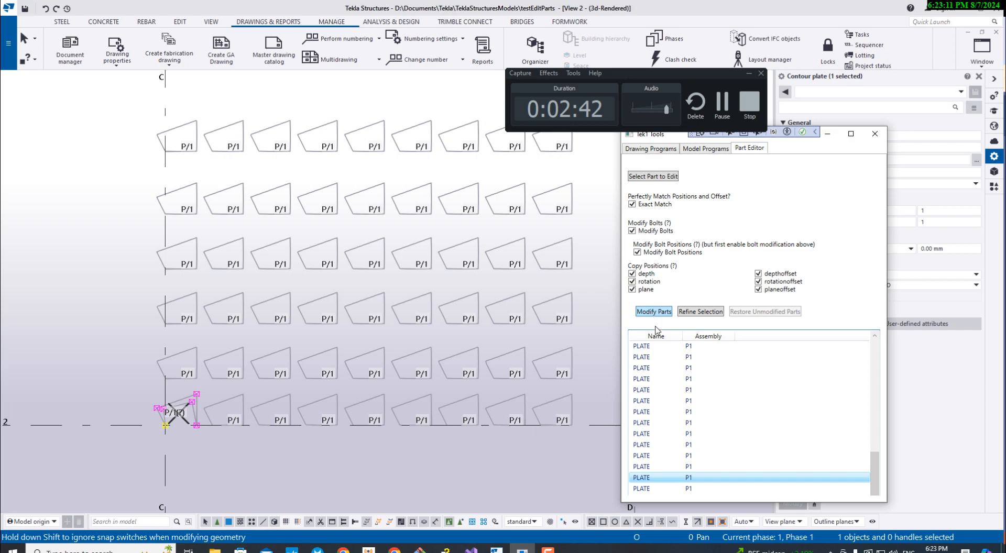
scroll(685, 471, "up", 5)
scroll(687, 464, "up", 2)
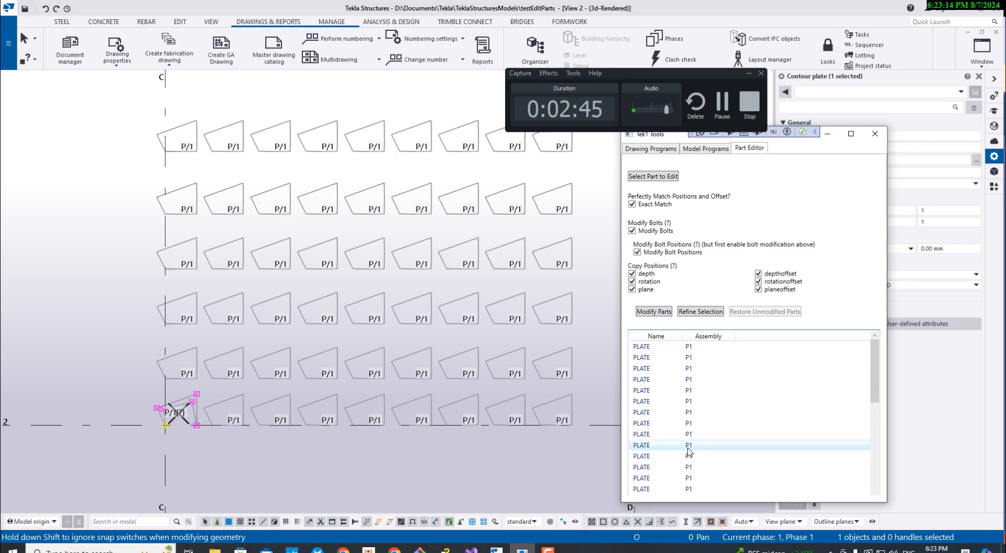
left_click(656, 313)
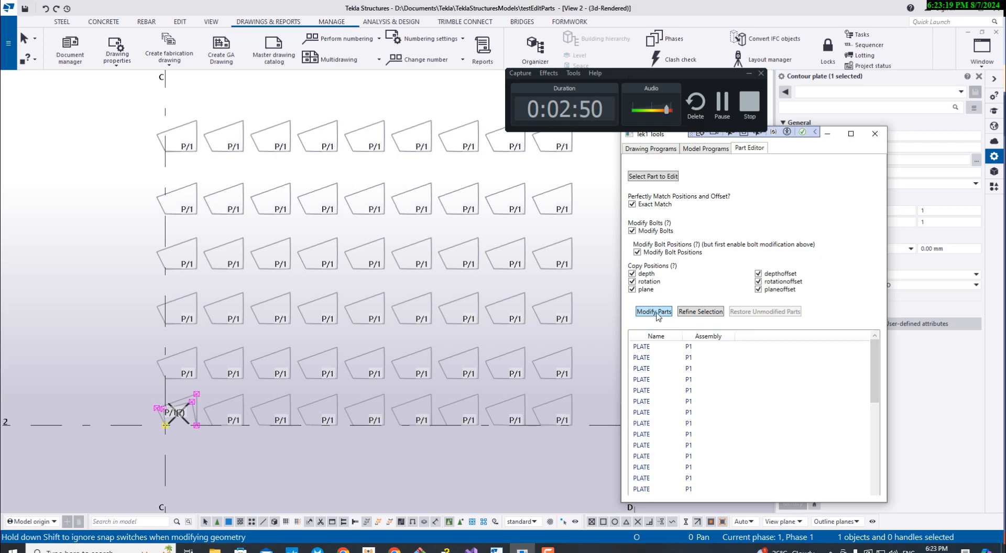
- Inspect the plate array in the model to compare the modified plates with the reshaped source plate
scroll(388, 328, "up", 3)
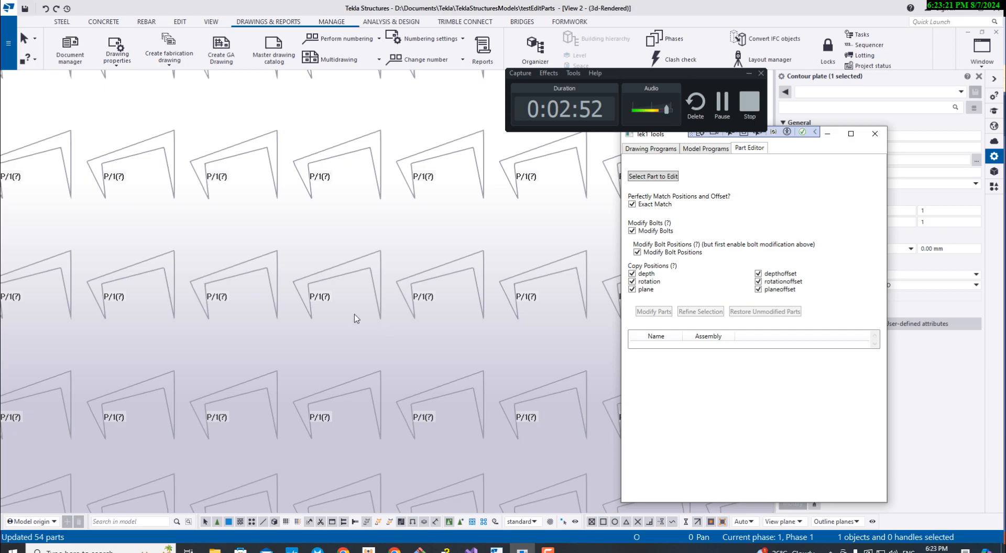
scroll(355, 318, "down", 3)
scroll(225, 407, "up", 4)
middle_click_drag(179, 401, 341, 398)
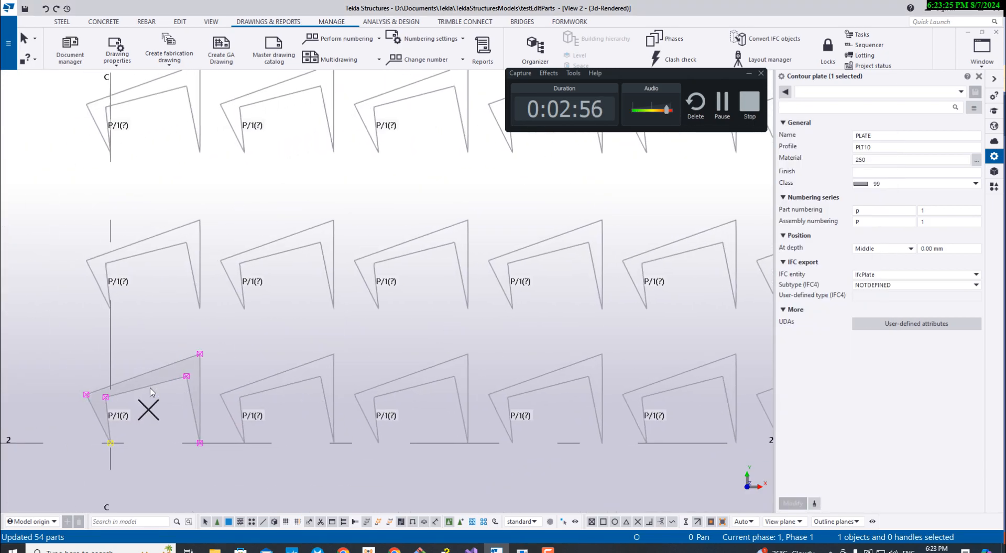
scroll(150, 392, "down", 4)
scroll(153, 389, "up", 6)
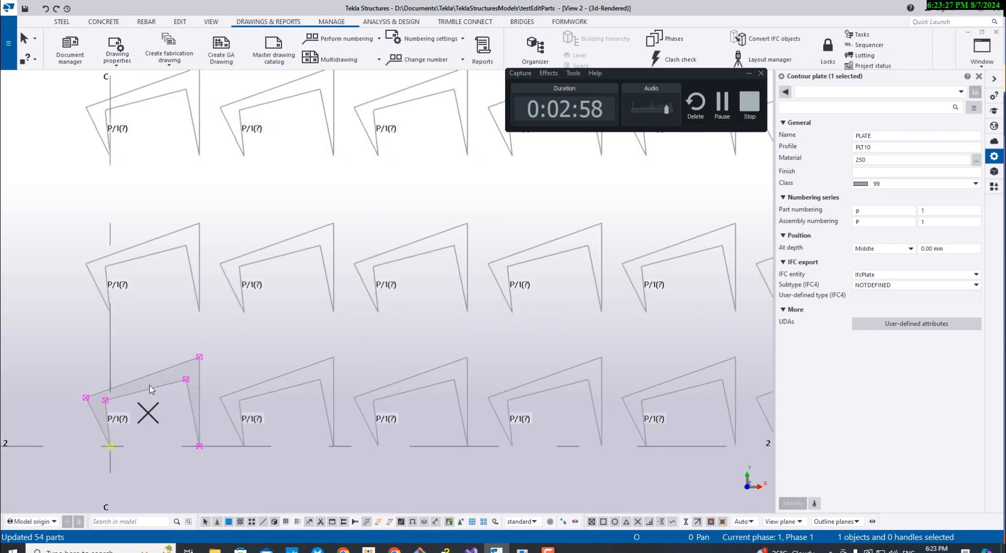
scroll(193, 392, "down", 3)
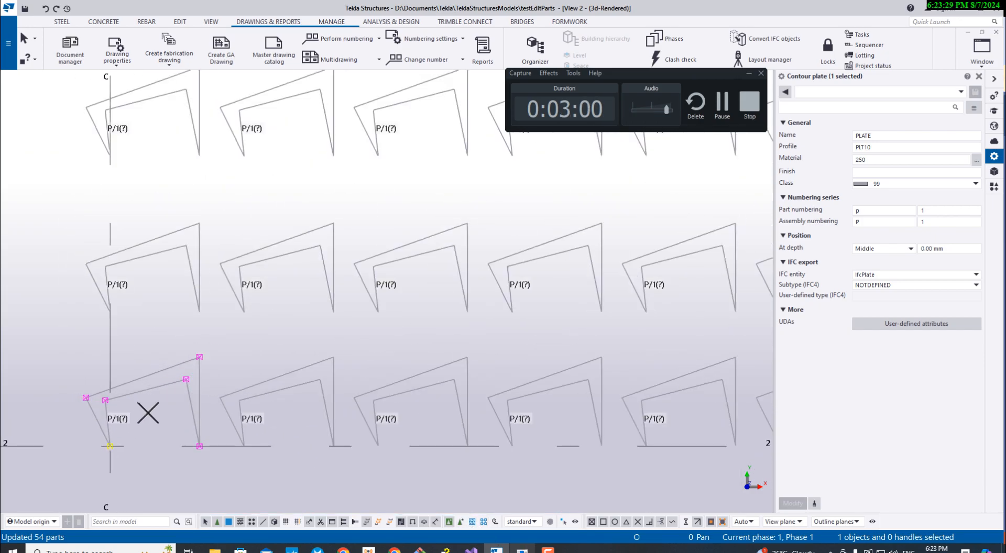
- Run numbering on the modified objects in the model and check the part marks of the plate array
left_click(521, 550)
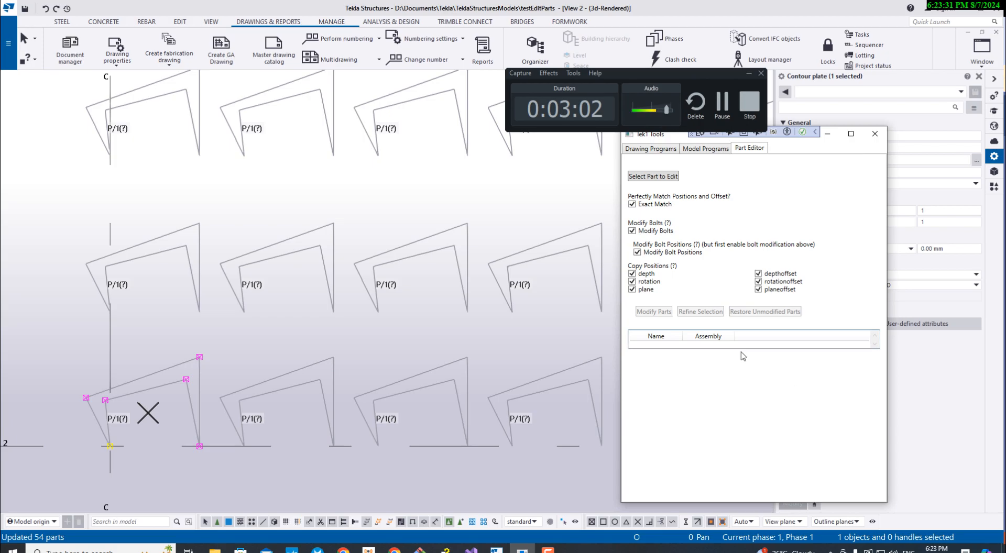
scroll(524, 361, "down", 6)
middle_click_drag(523, 360, 396, 368)
left_click(347, 40)
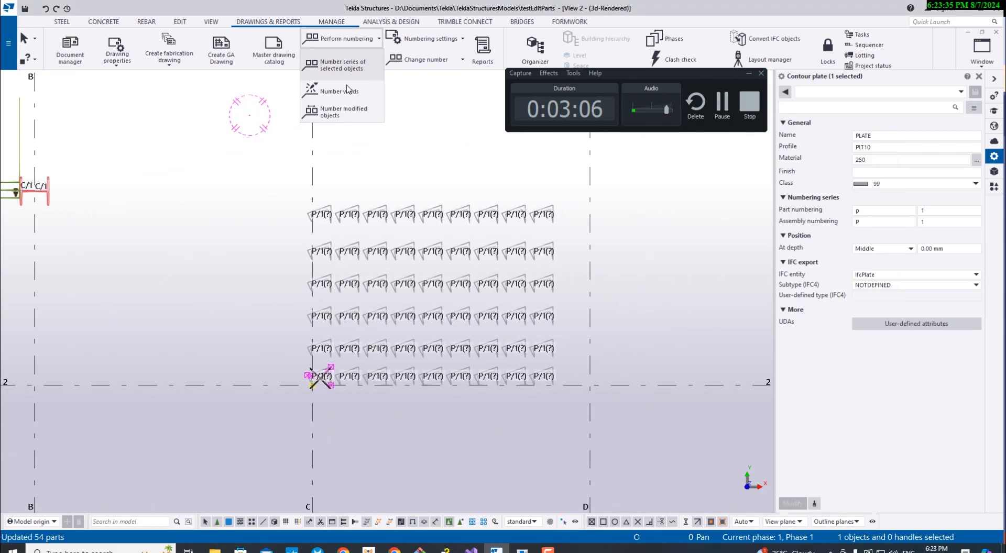
left_click(344, 111)
scroll(438, 336, "up", 5)
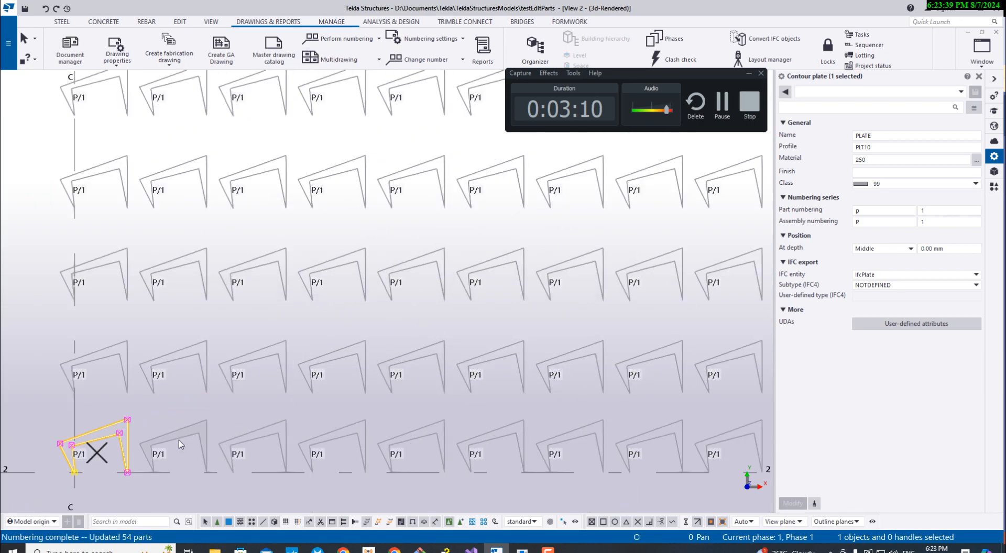
middle_click_drag(187, 456, 233, 432)
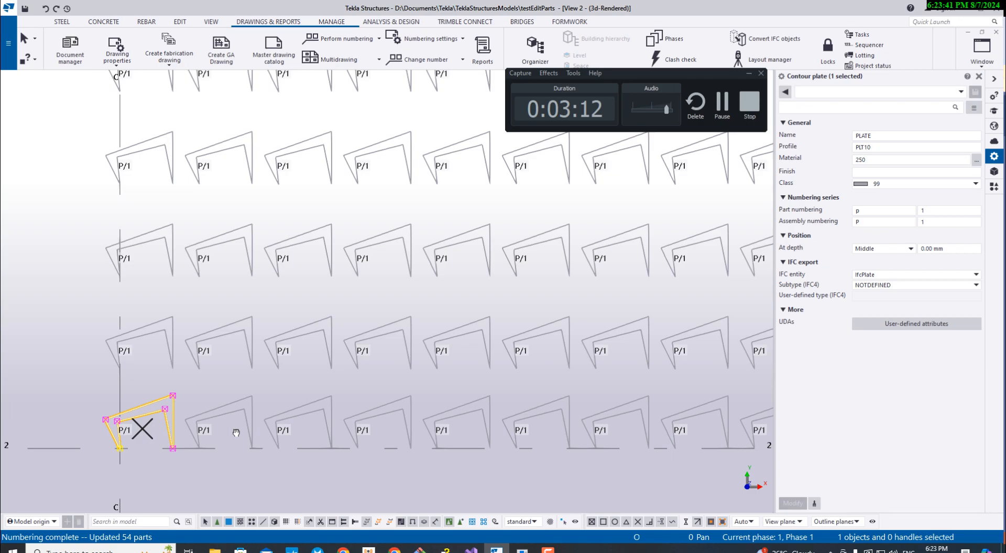
- Examine the outlines and part marks of the plate array, focusing on the plate at grid C/2
left_click(522, 550)
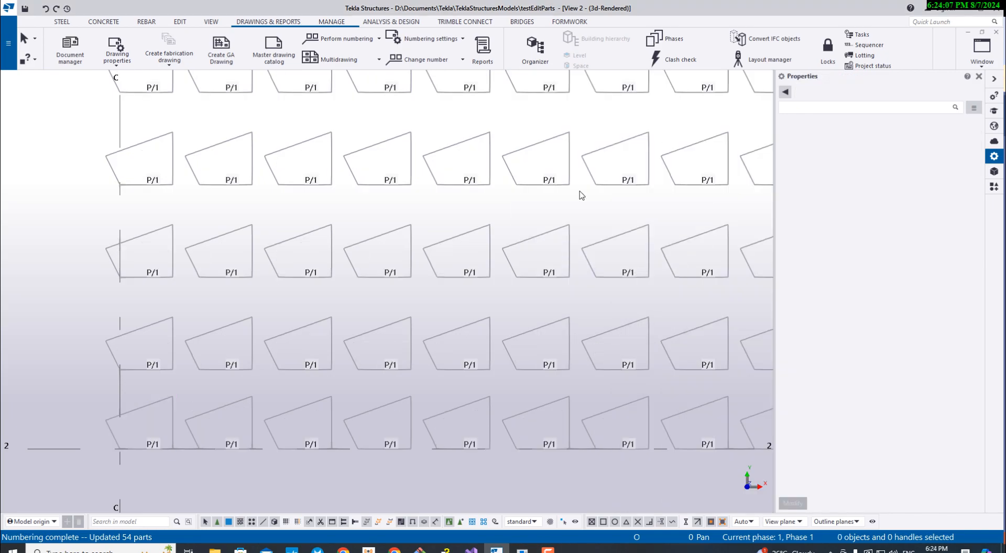
scroll(282, 426, "down", 2)
scroll(281, 425, "up", 1)
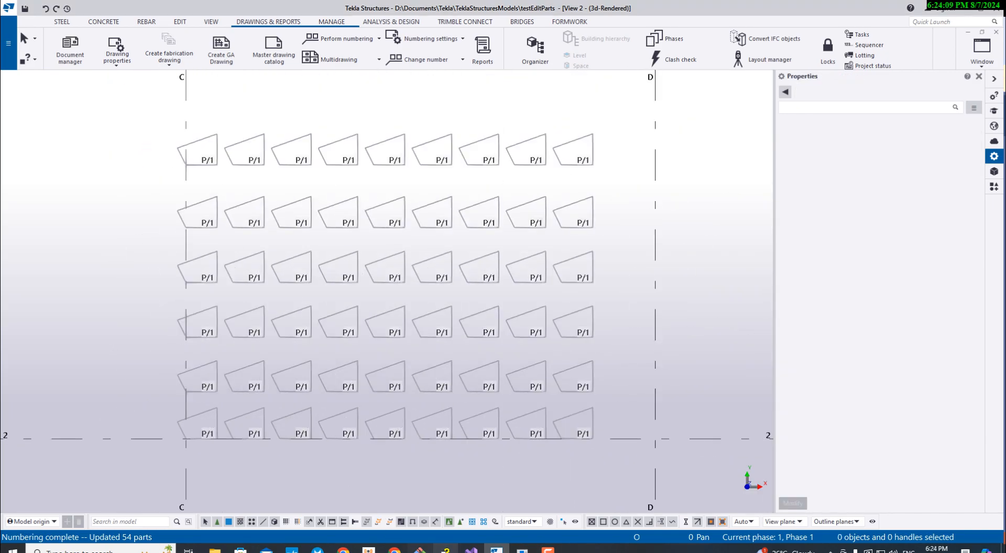
left_click(523, 551)
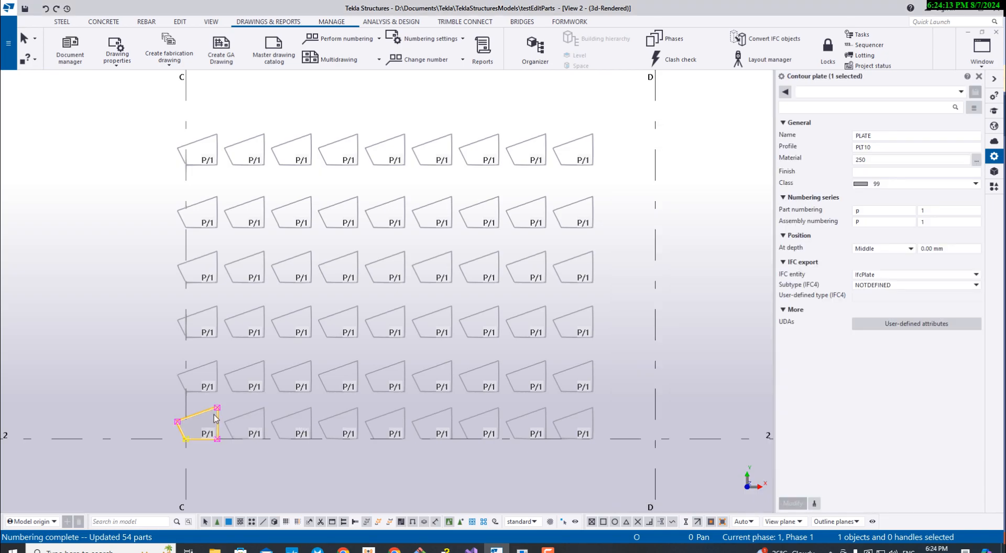
scroll(216, 422, "up", 5)
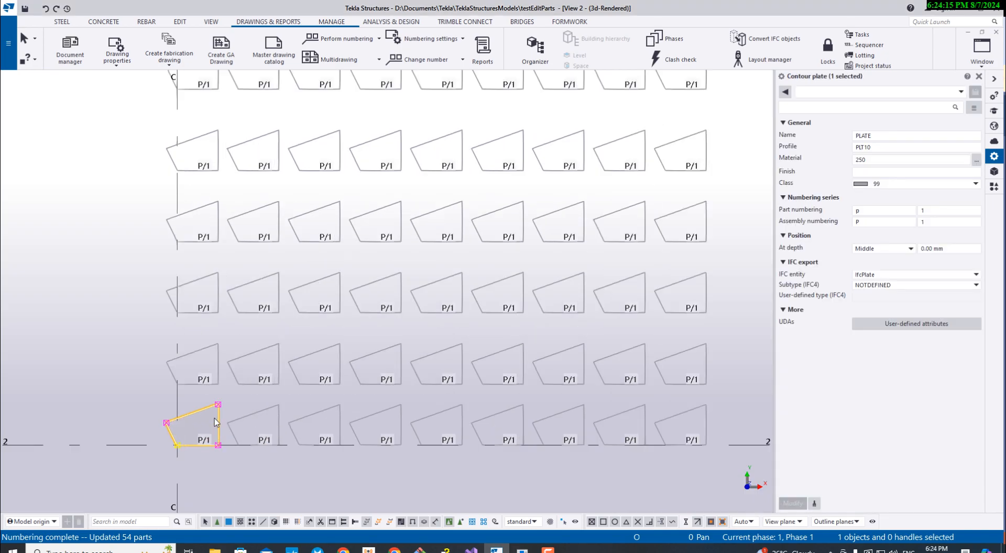
scroll(215, 418, "down", 3)
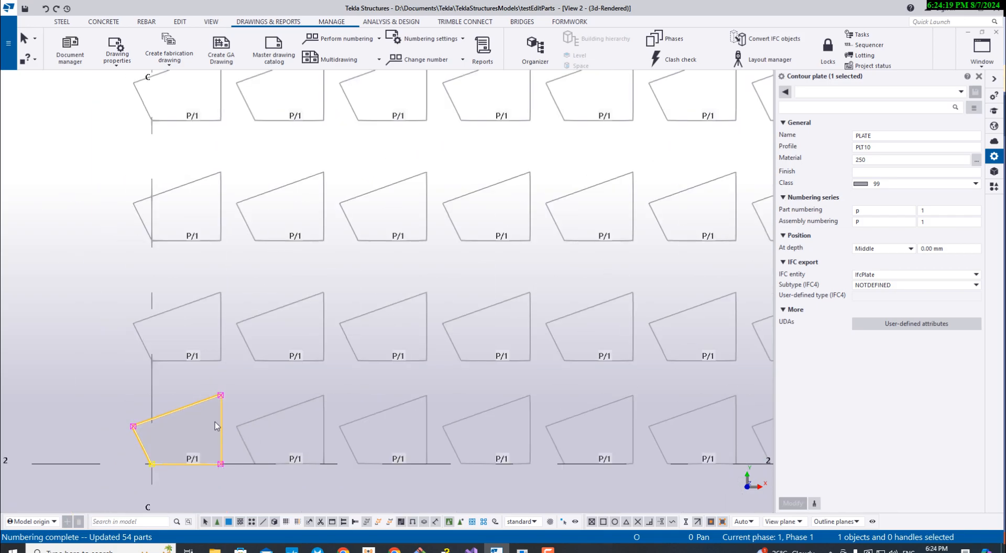
middle_click_drag(214, 414, 243, 394)
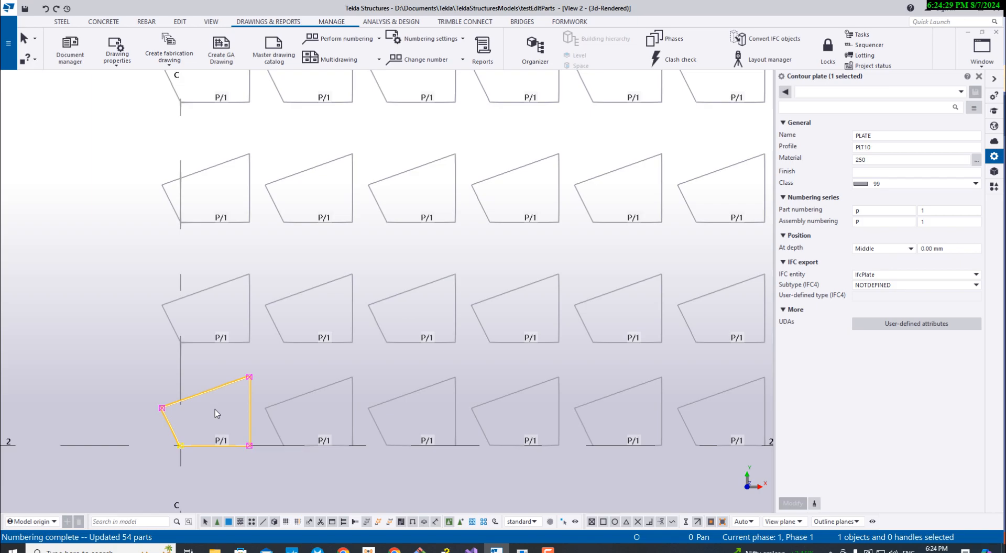
scroll(216, 414, "down", 2)
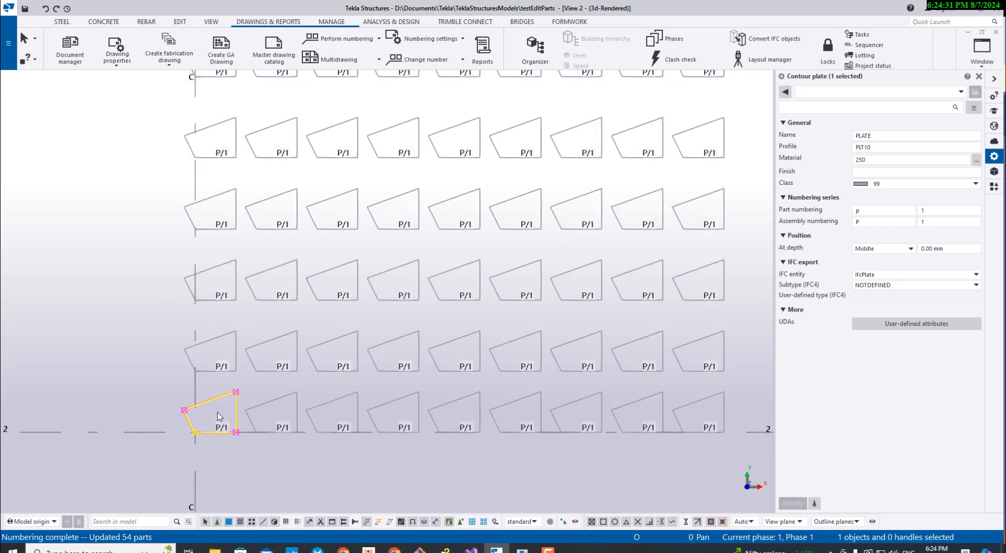
scroll(218, 413, "up", 3)
middle_click_drag(237, 417, 160, 378)
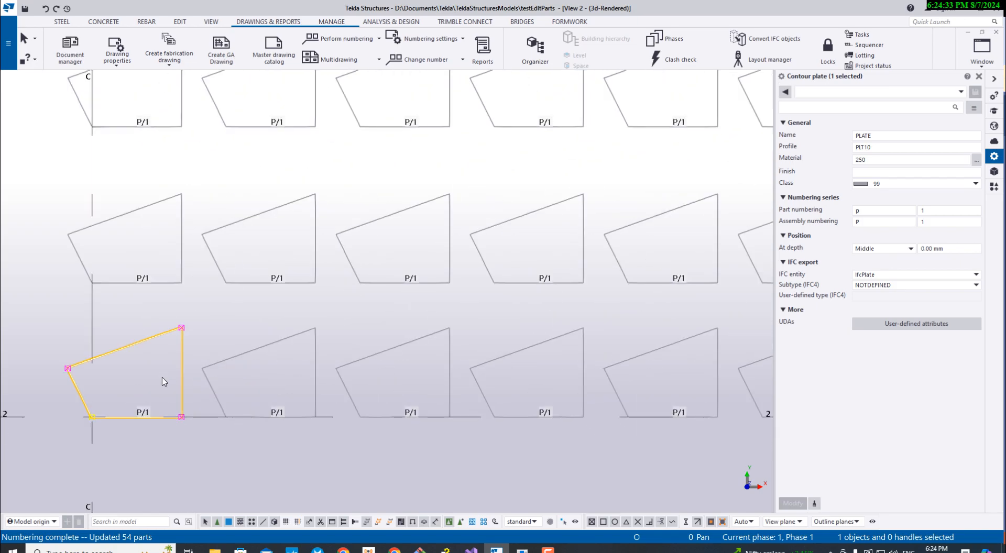
- Set the plate at grid C/2 as the part to edit in the Tek1 Part Editor and review the matching parts list
left_click(523, 549)
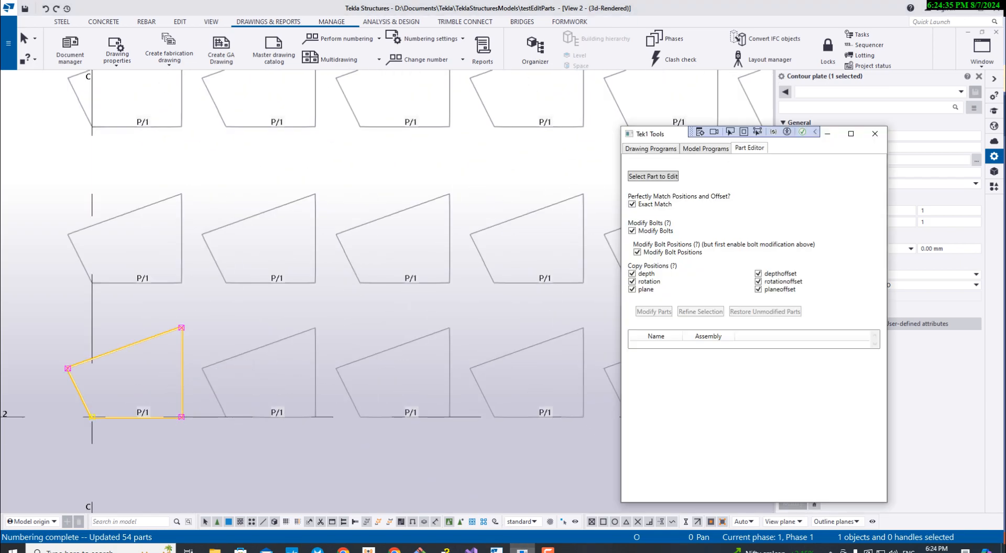
left_click(647, 177)
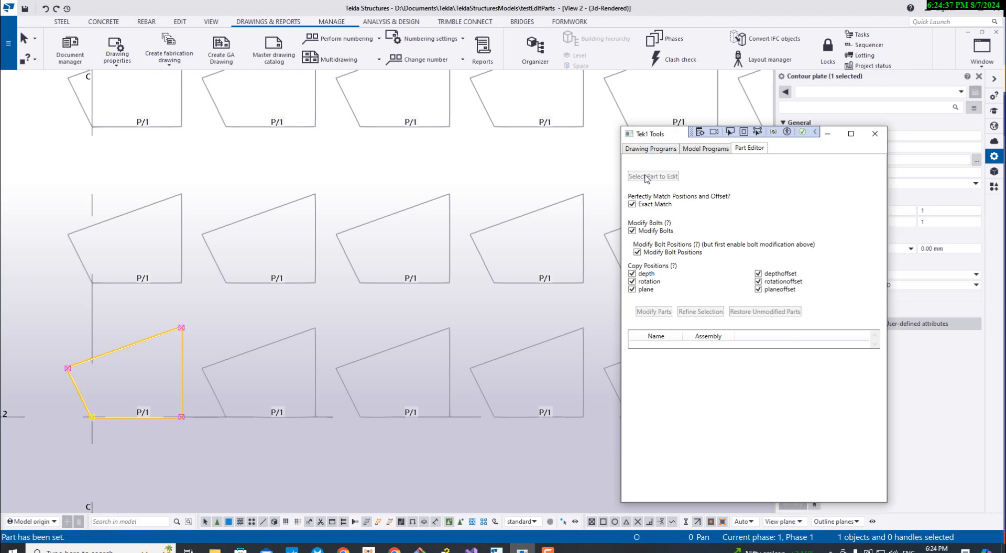
left_click(149, 344)
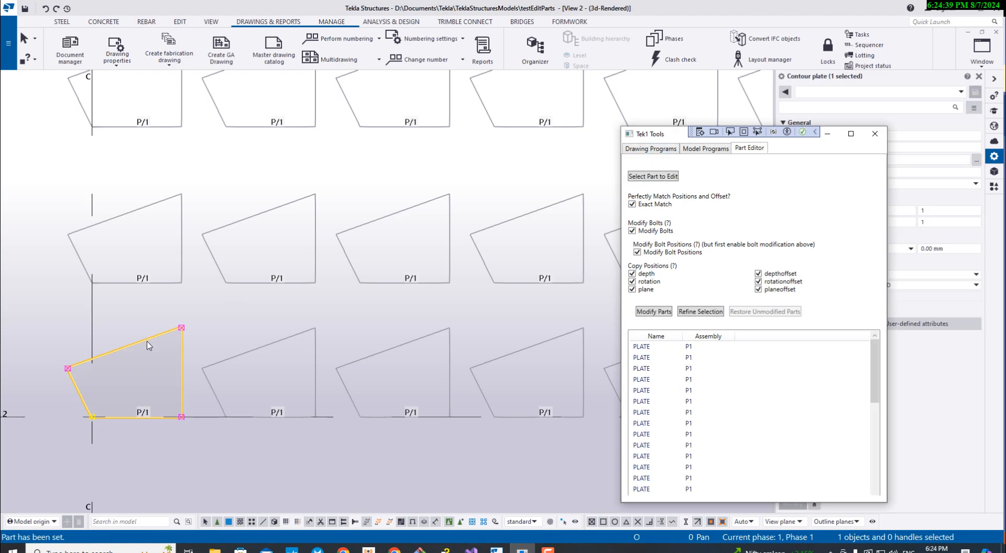
scroll(710, 398, "down", 4)
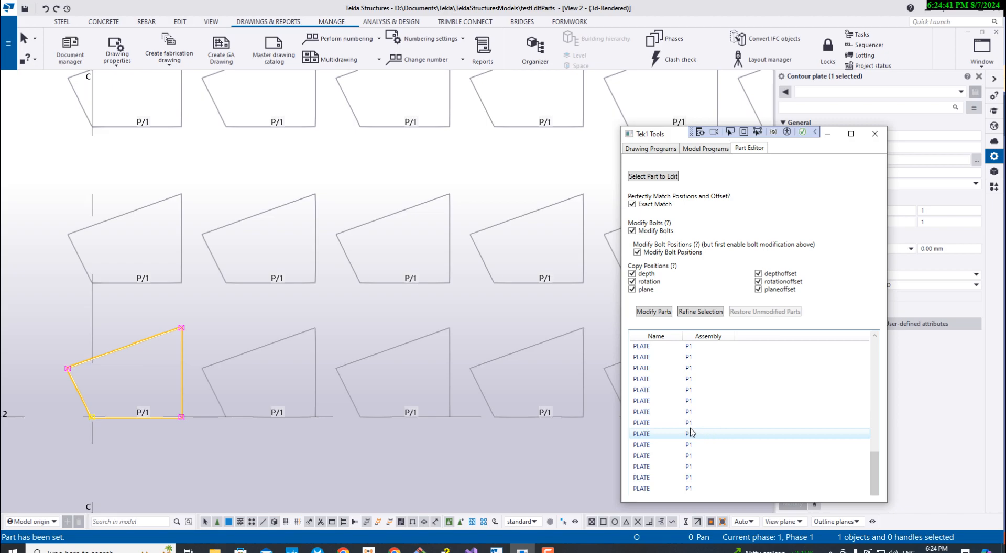
left_click(308, 456)
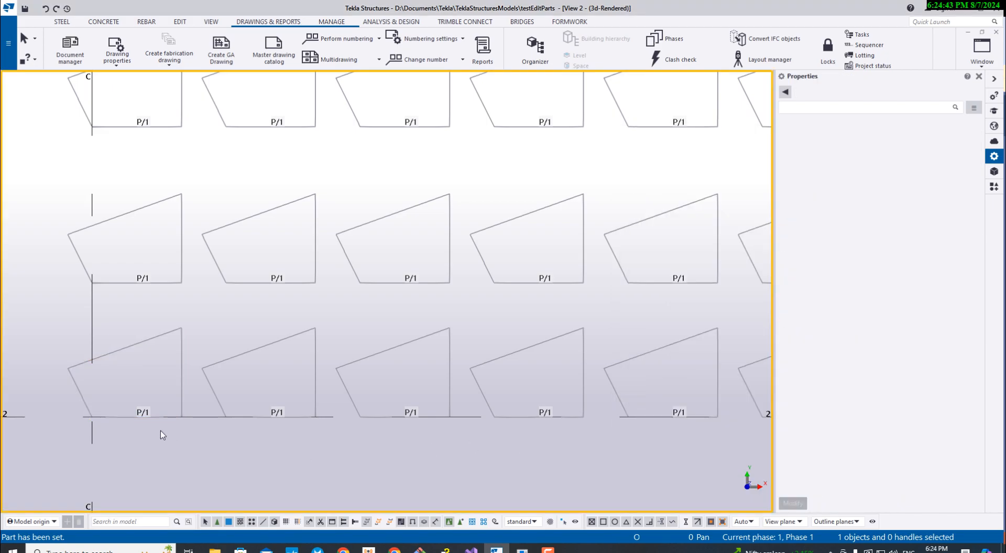
key("alt+Tab")
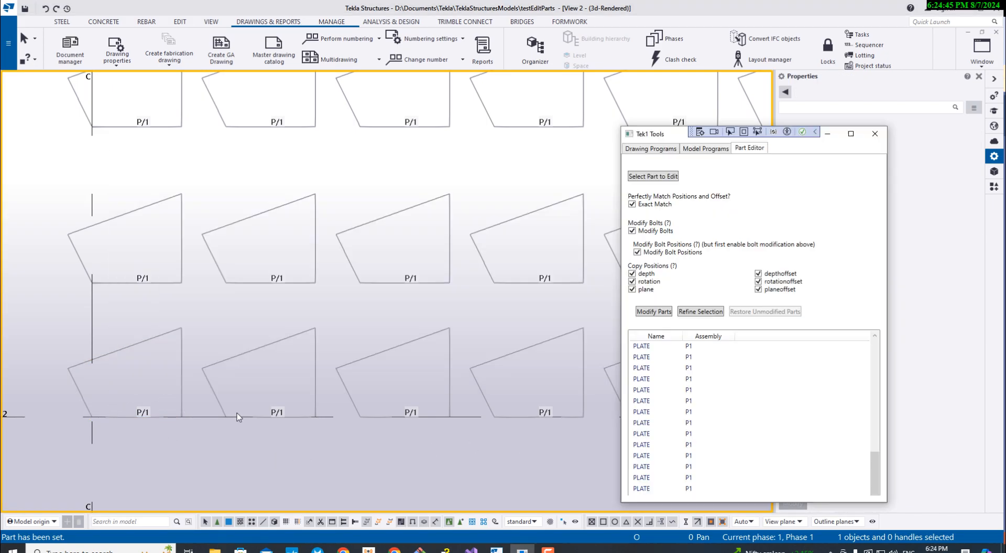
left_click(655, 177)
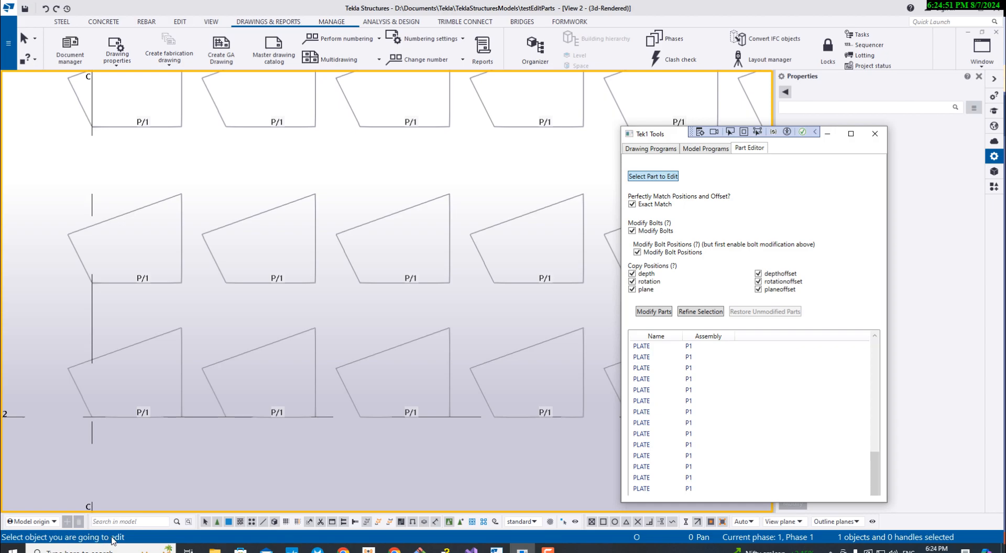
left_click(150, 344)
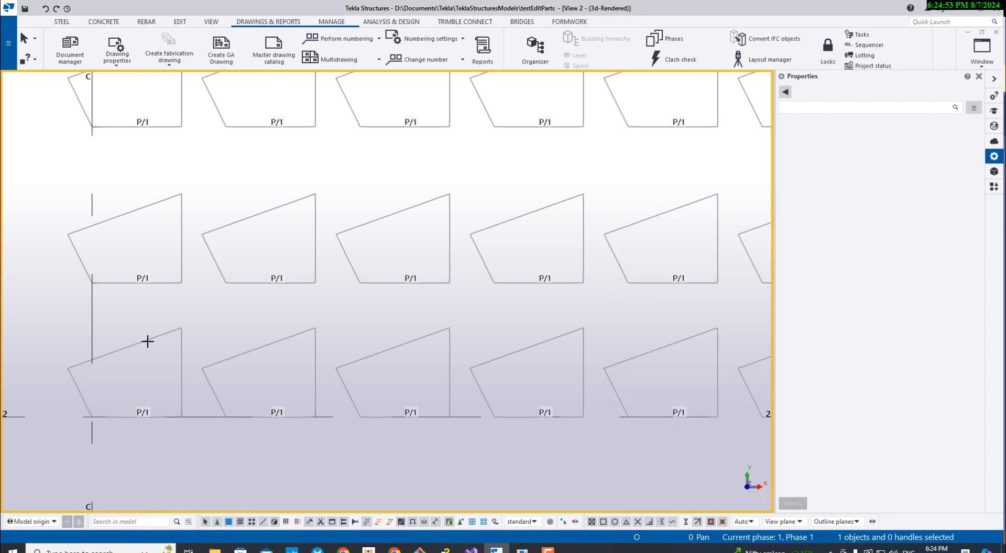
left_click(150, 346)
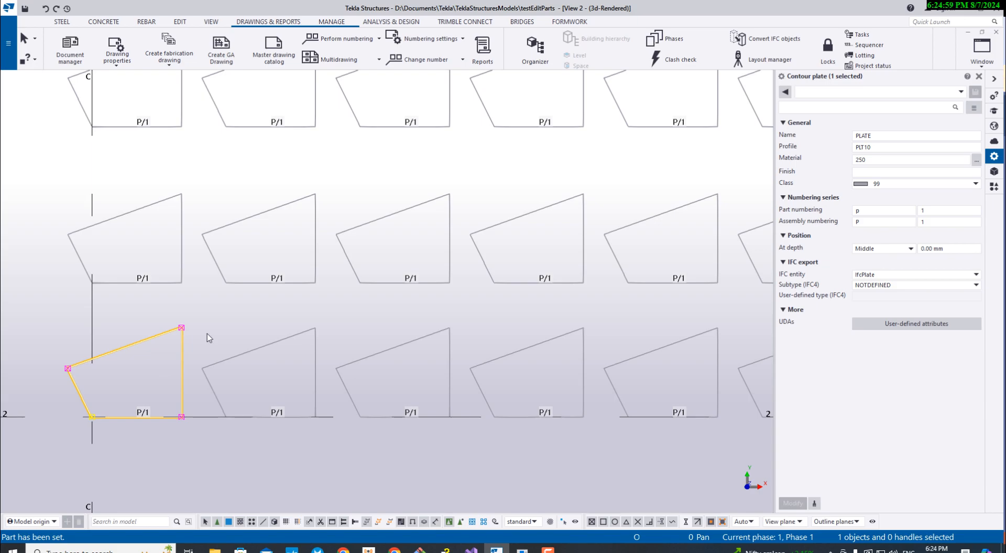
left_click(927, 22)
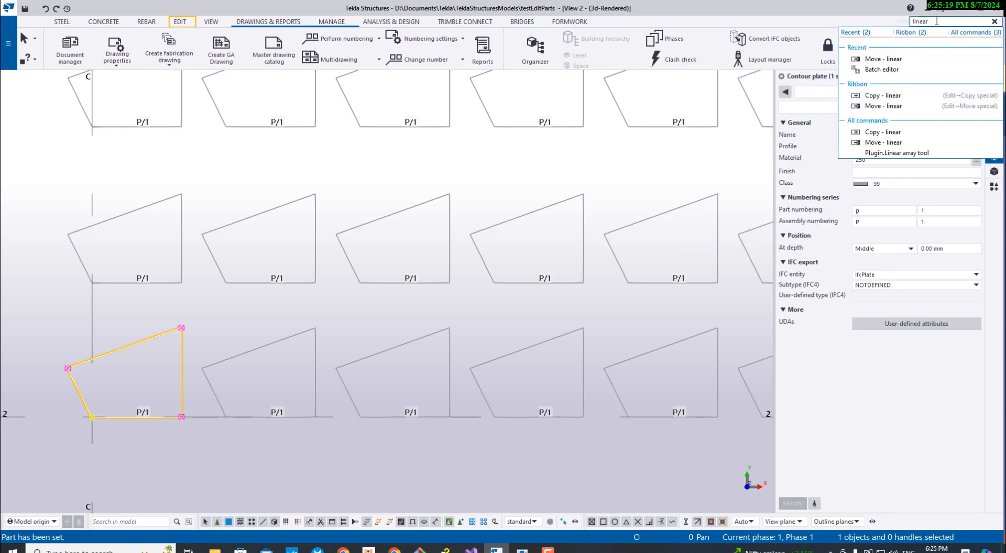
type("r")
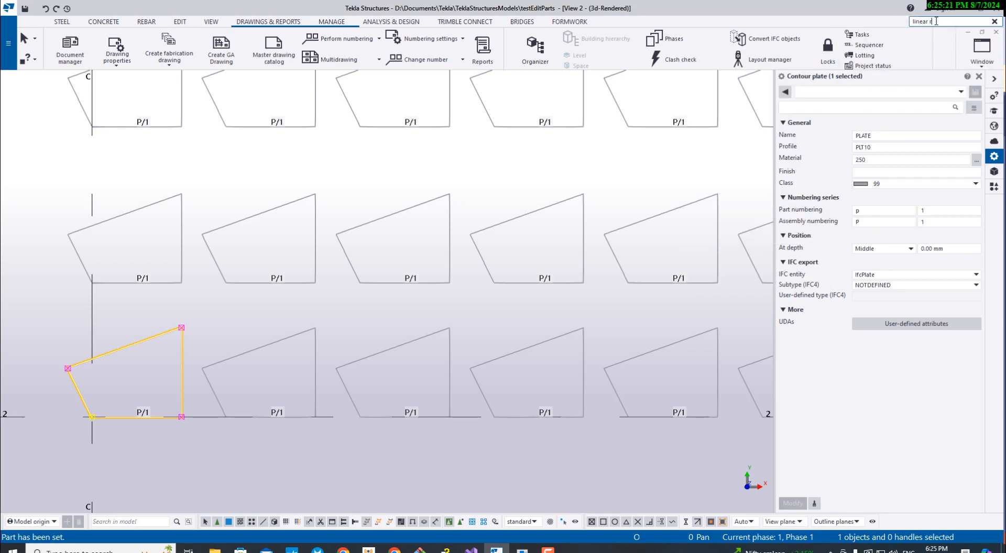
key("ctrl+shift+Left")
key("BackSpace")
key("BackSpace")
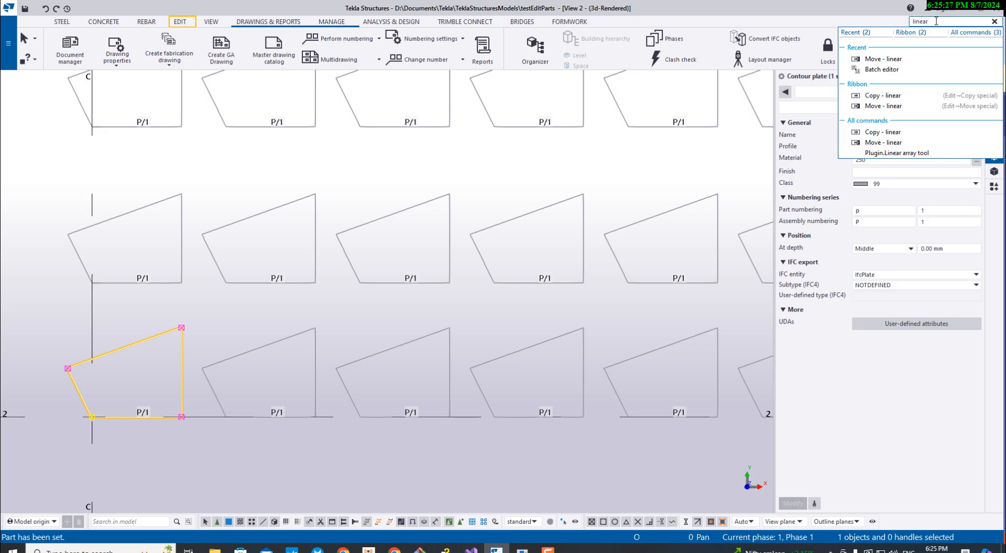
key("ctrl+a")
type("m")
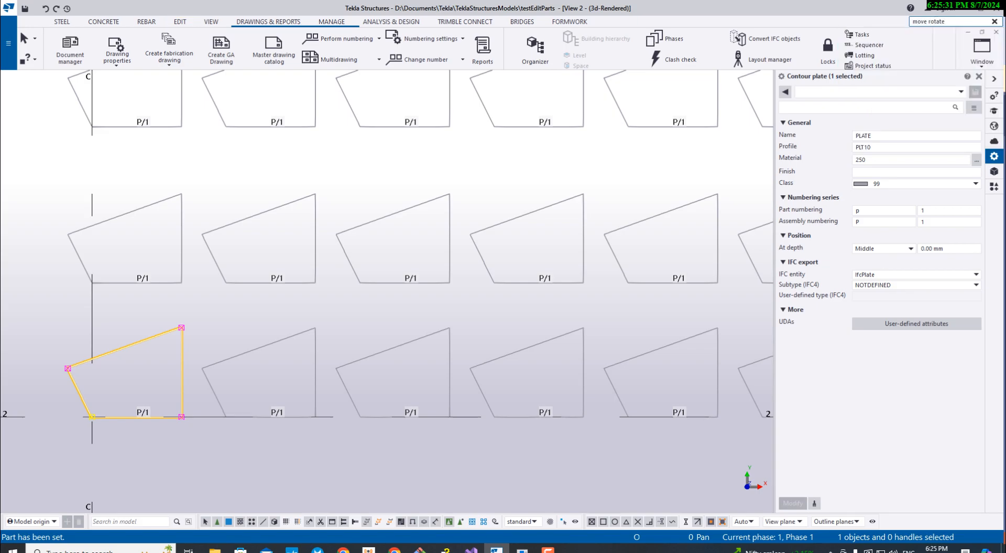
double_click(917, 21)
key("BackSpace")
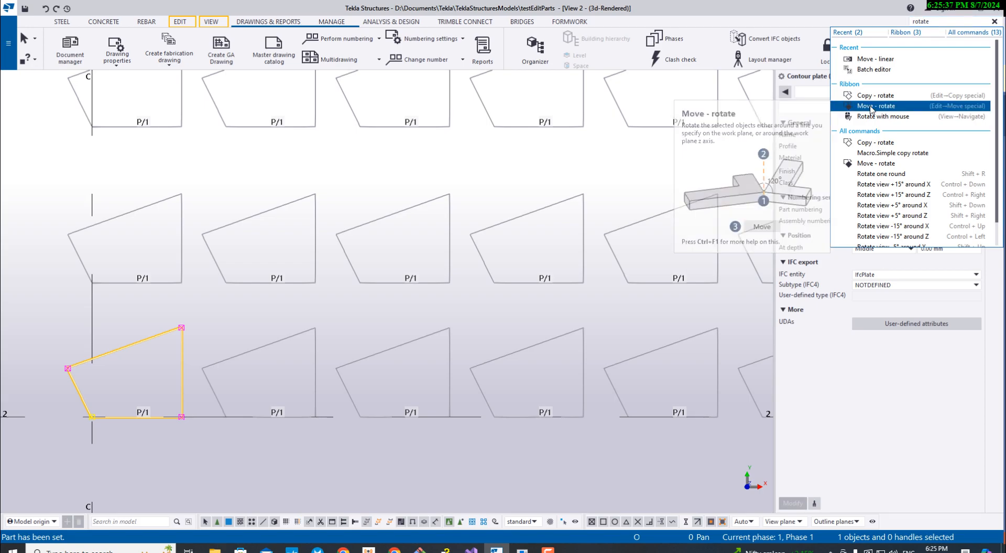
left_click(871, 107)
scroll(427, 326, "down", 5)
scroll(427, 326, "down", 3)
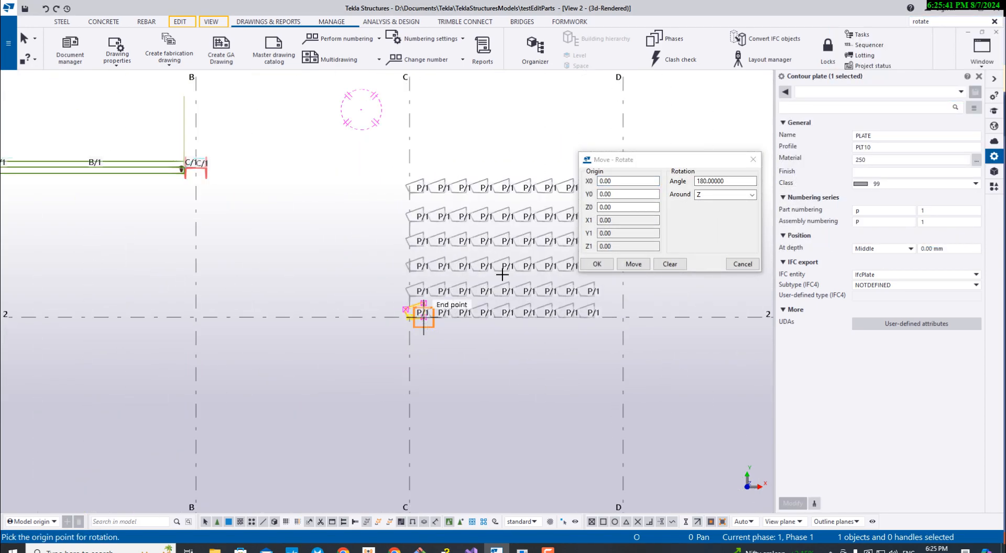
left_click(731, 196)
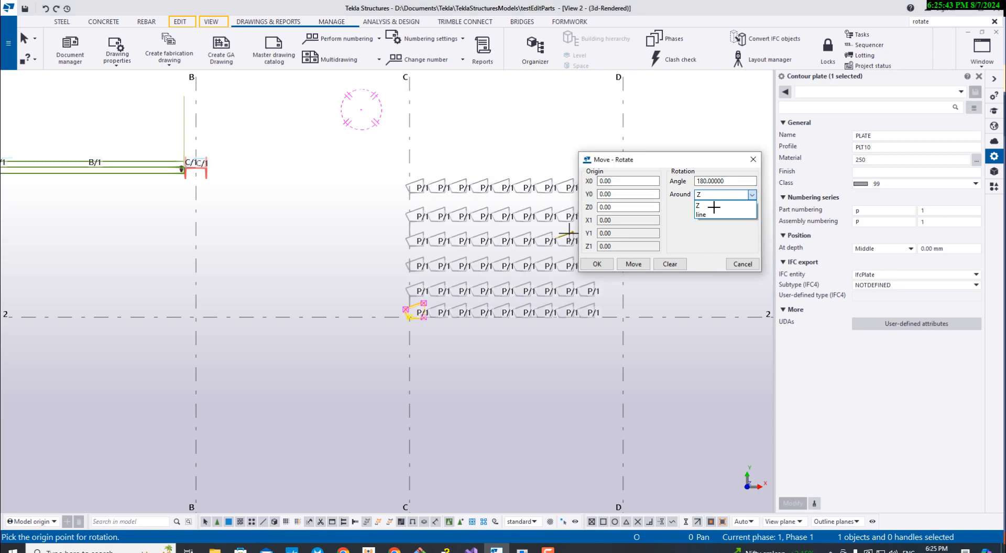
left_click(705, 205)
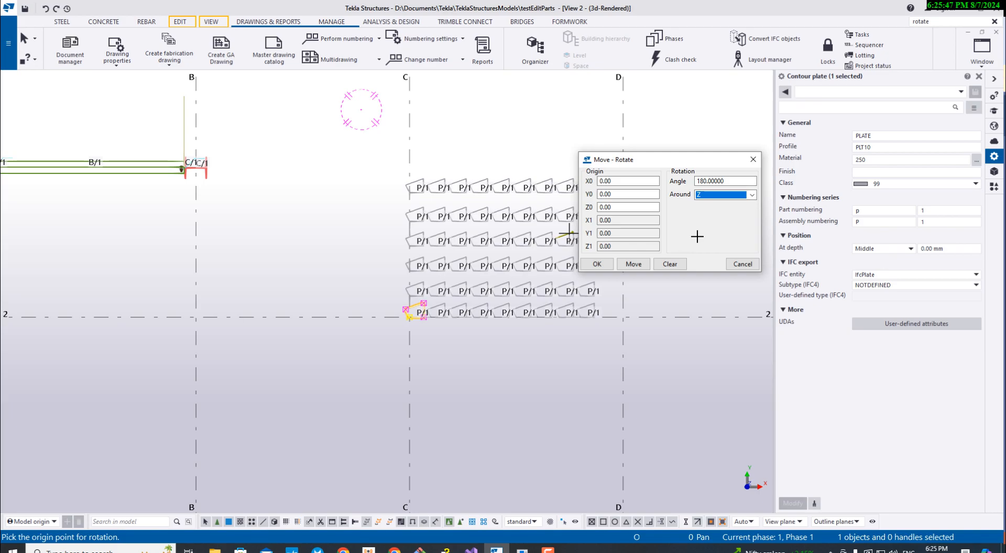
left_click(745, 268)
- Move the plate at grid C/2 linearly with dX -150 and dY 0, excluding dZ from the move
left_click(923, 22)
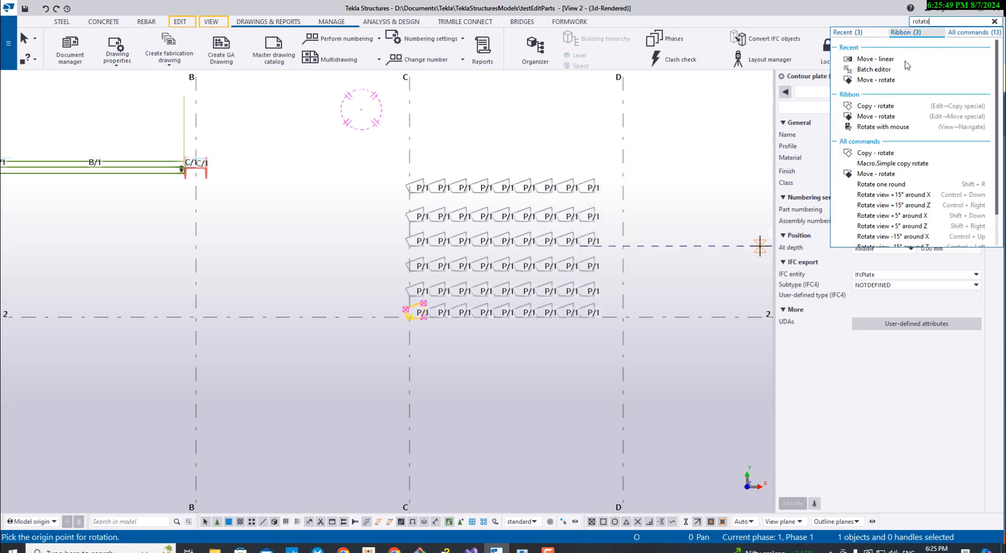
left_click(898, 61)
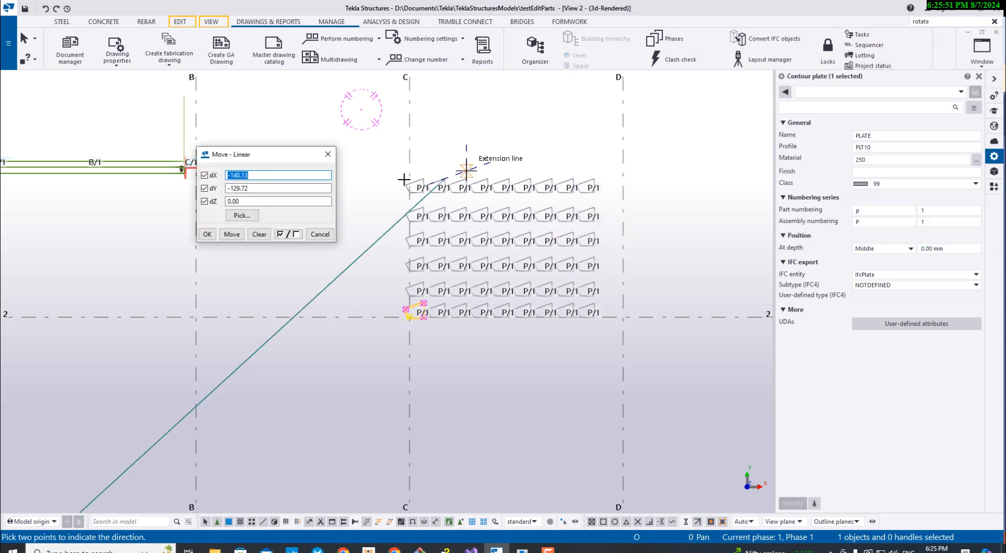
scroll(407, 301, "up", 5)
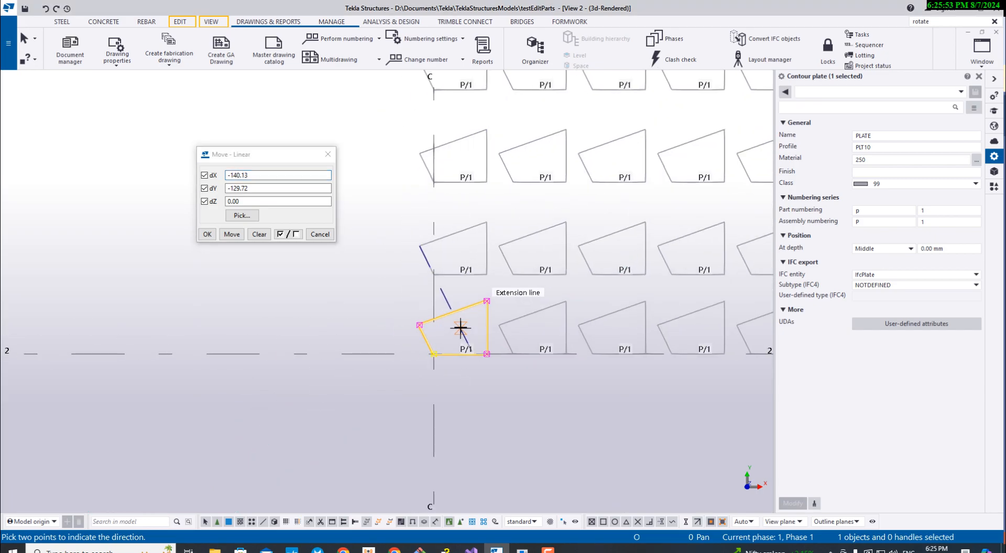
scroll(460, 326, "up", 2)
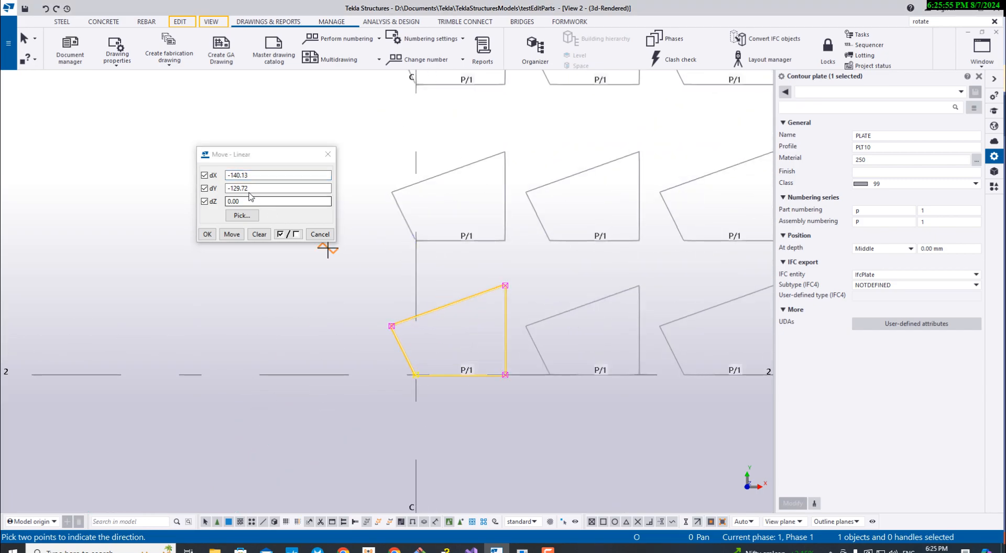
left_click_drag(267, 189, 175, 181)
left_click(204, 189)
left_click(204, 202)
left_click_drag(273, 188, 187, 180)
key("BackSpace")
type("0")
left_click_drag(329, 175, 107, 172)
type("150")
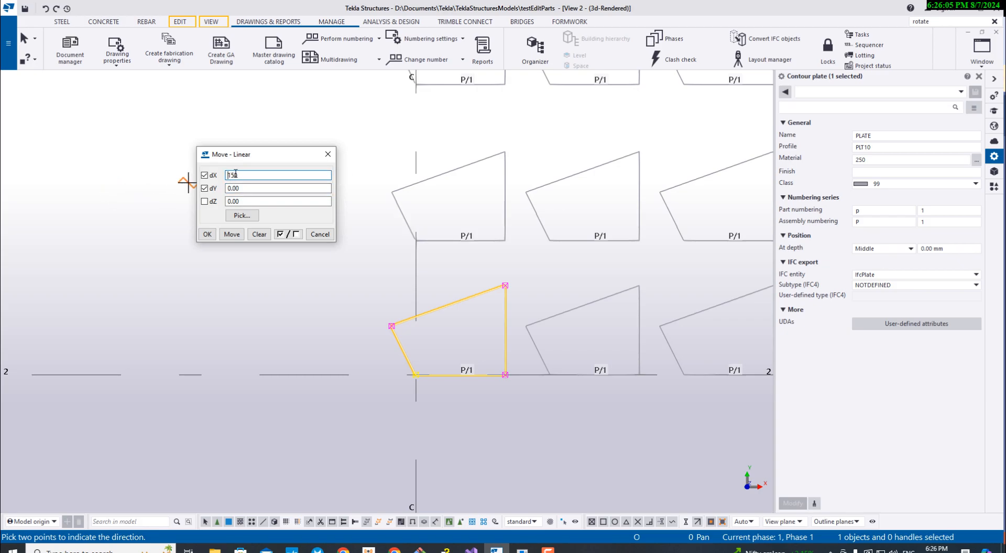
left_click(232, 234)
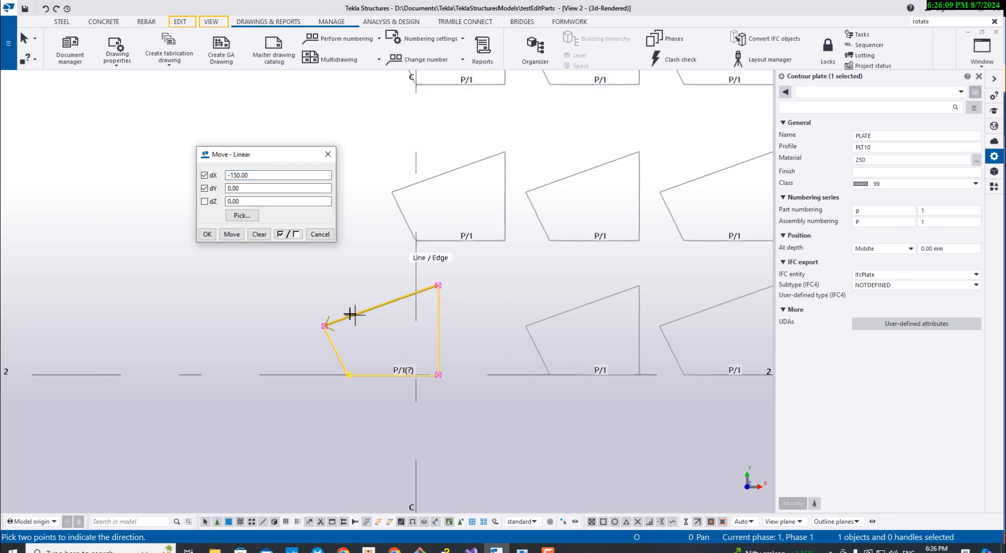
- Move the plate at grid C/2 linearly a further time with dX -150 and dY 0, and leave the Move command
left_click(240, 238)
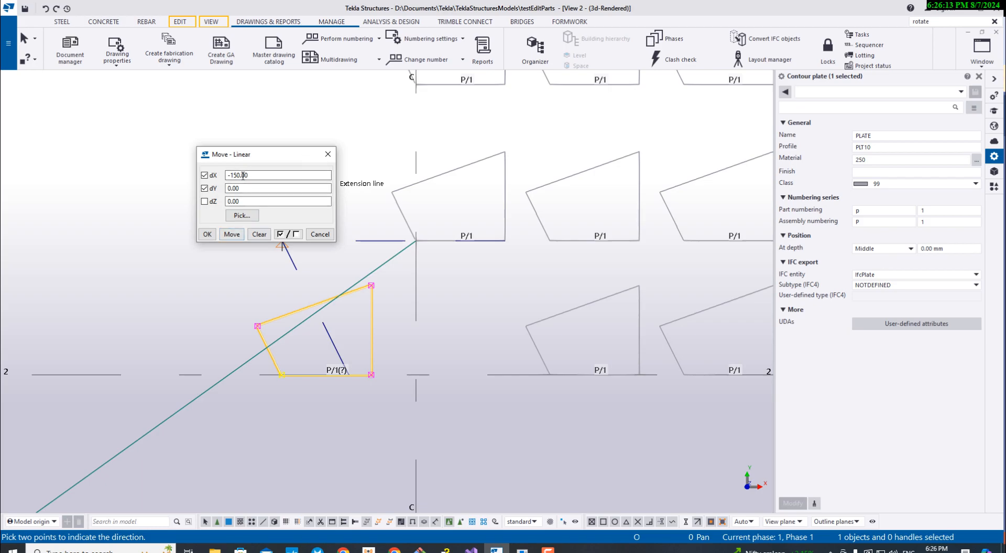
left_click(326, 158)
middle_click_drag(465, 350, 311, 305)
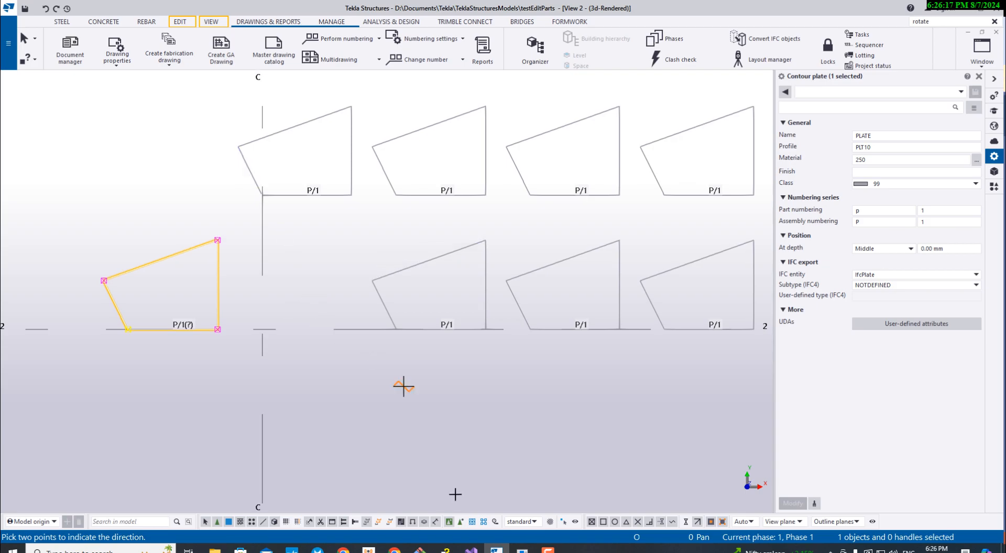
left_click(522, 549)
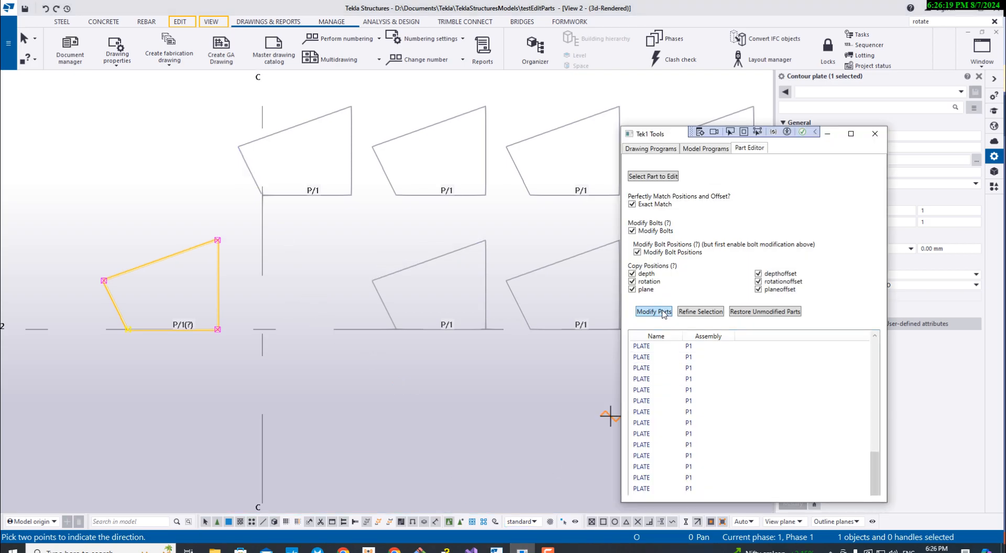
scroll(459, 268, "down", 5)
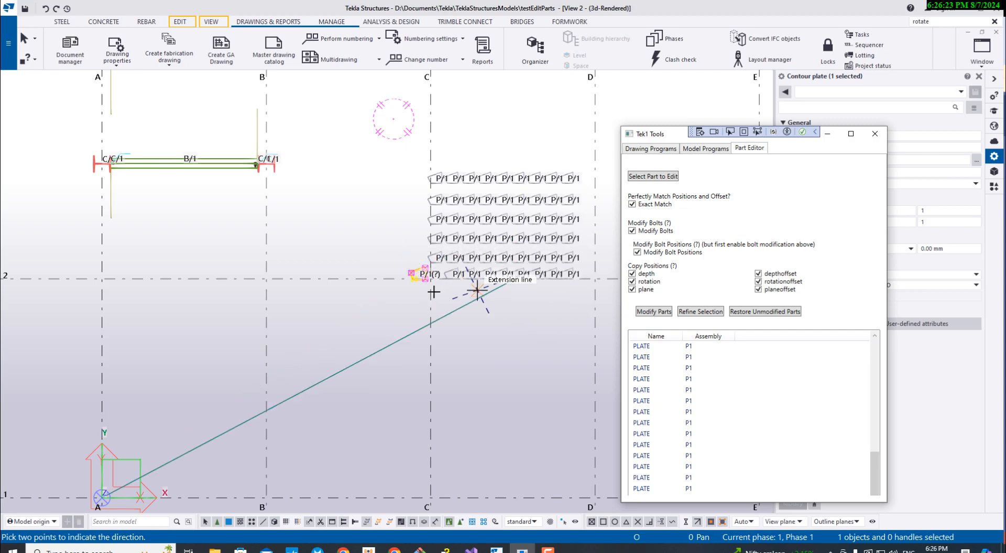
scroll(422, 280, "up", 3)
scroll(419, 281, "up", 3)
middle_click_drag(447, 260, 368, 269)
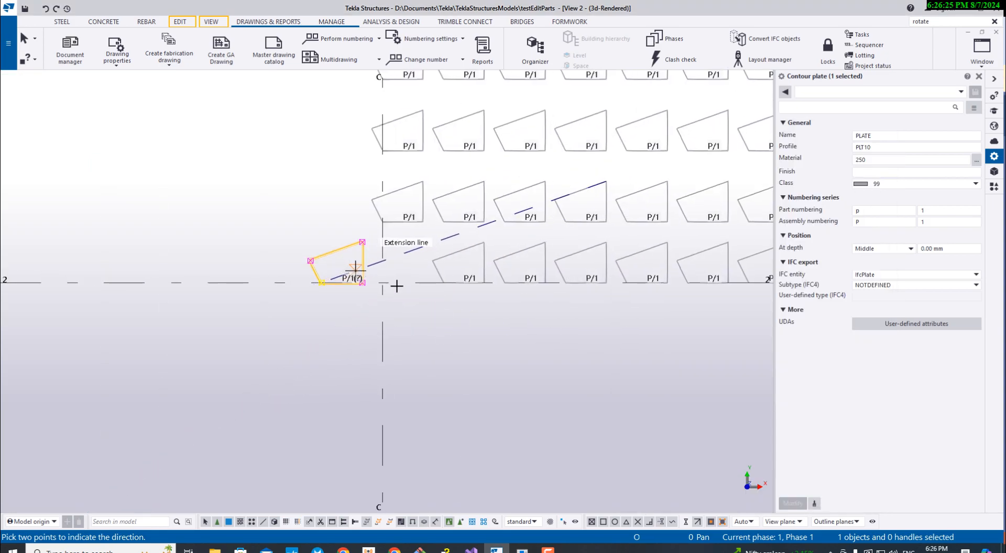
key("Escape")
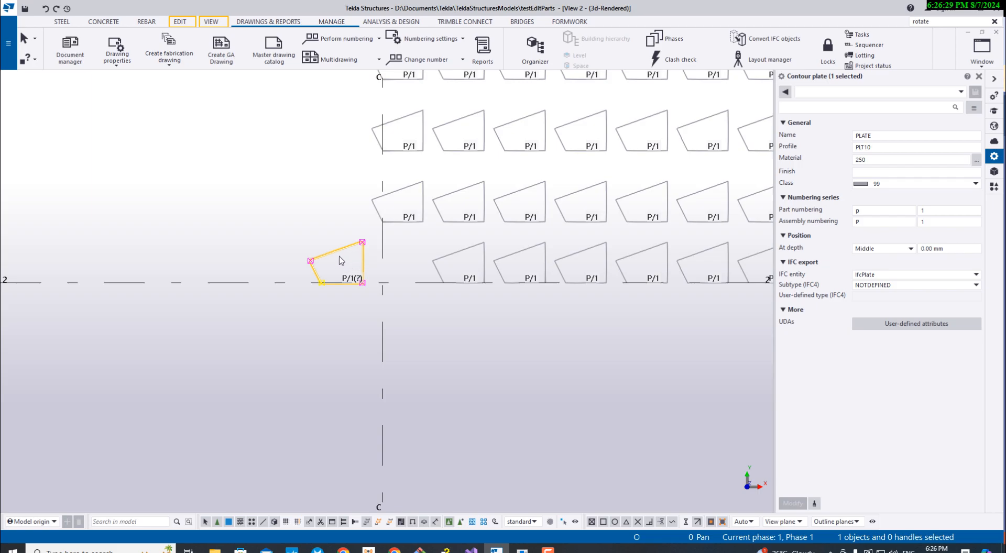
- Apply the moved plate's change to all matching parts with the Tek1 Part Editor
left_click(521, 550)
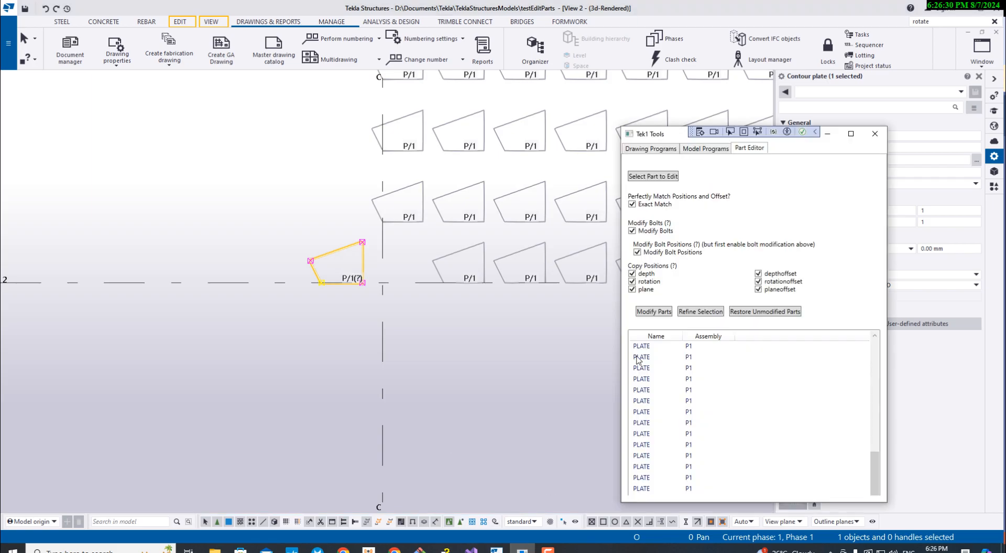
left_click(653, 313)
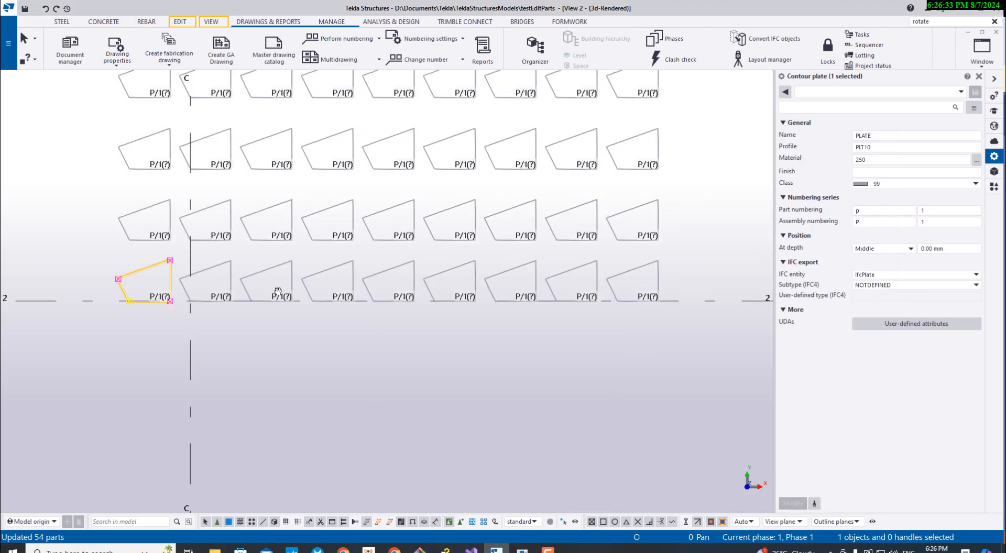
scroll(222, 278, "down", 4)
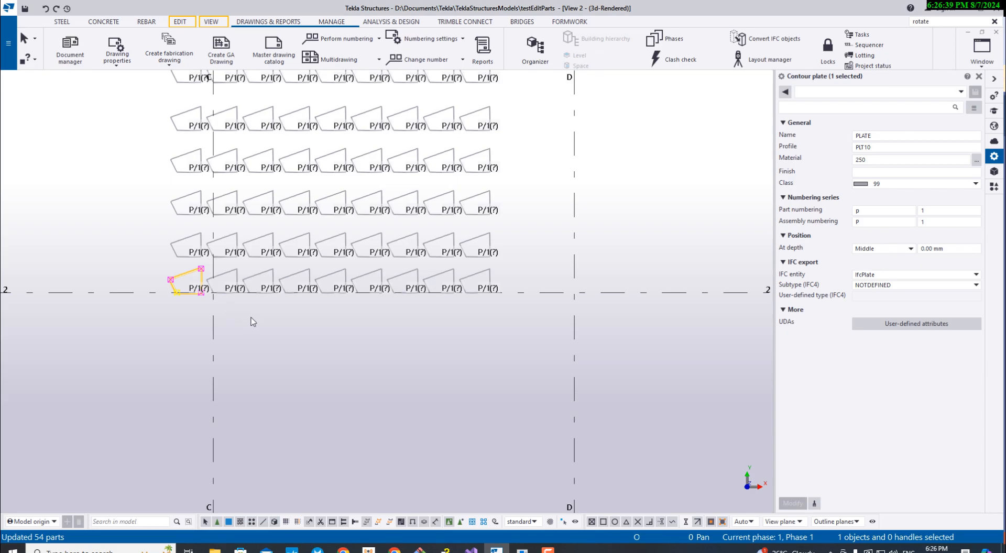
- Undo the update of the matching plates and the linear moves of the plate at grid C/2
key("ctrl+z")
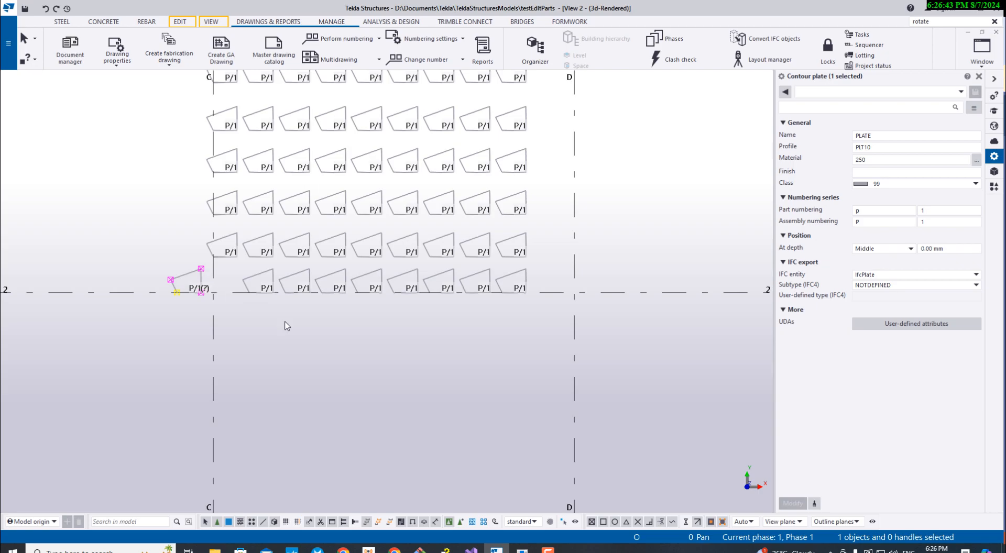
scroll(226, 298, "up", 4)
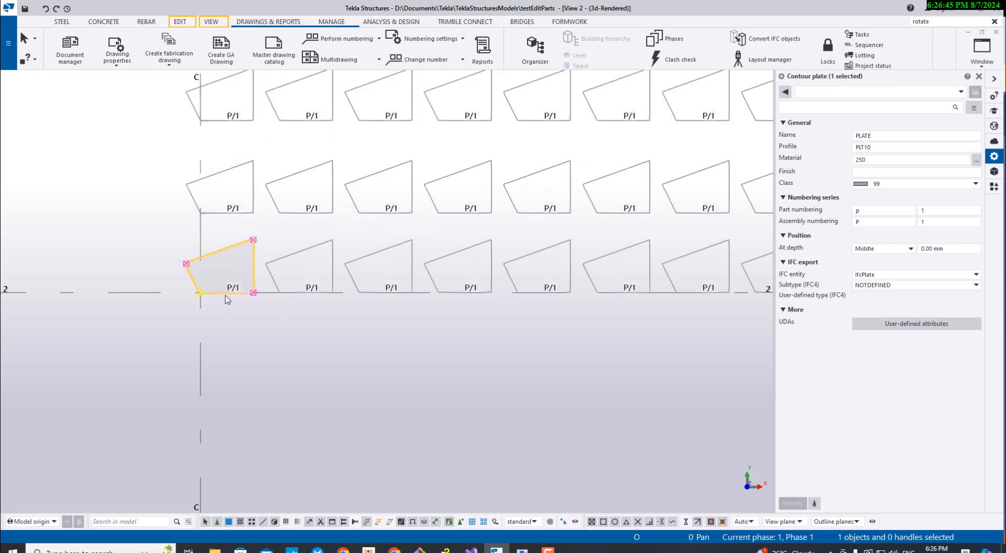
middle_click_drag(240, 318, 294, 355)
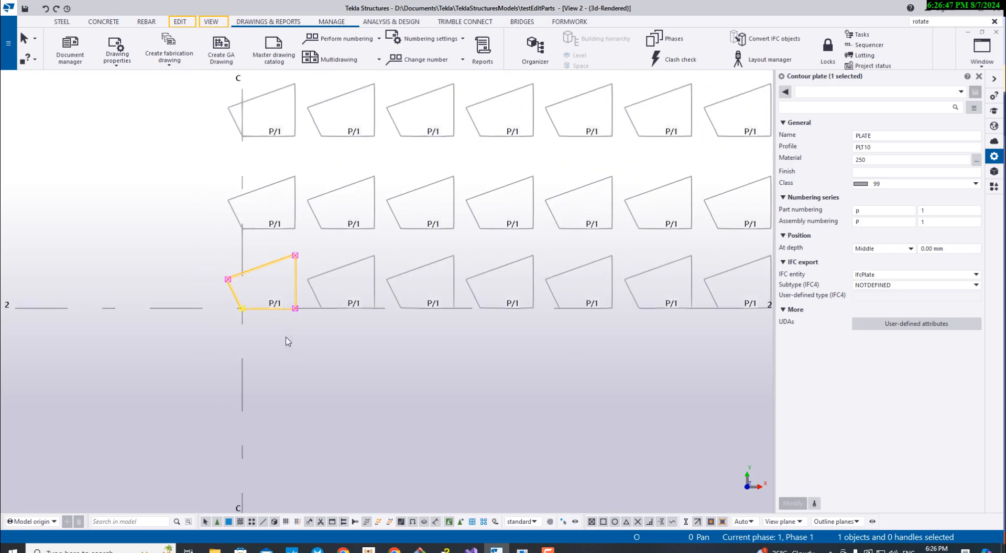
scroll(261, 299, "up", 6)
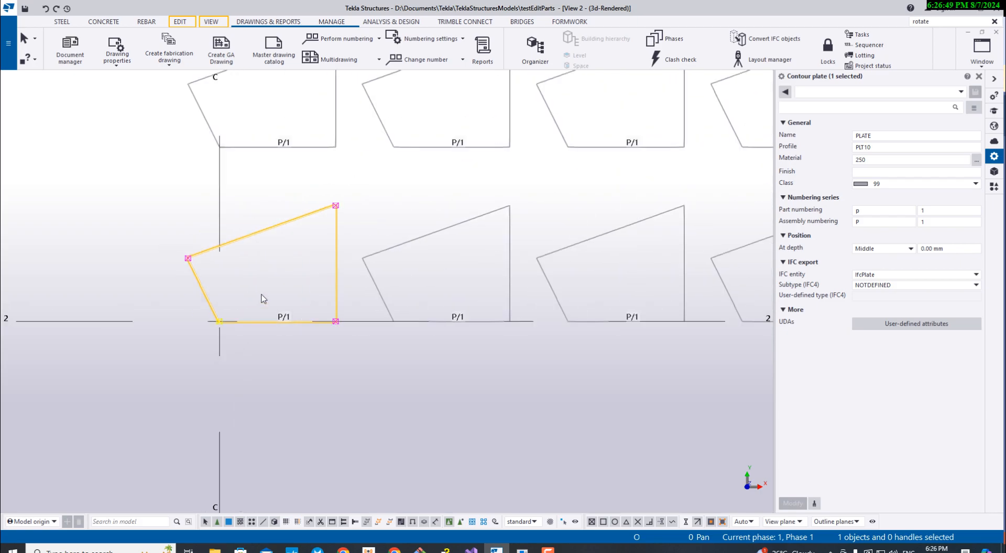
scroll(262, 294, "down", 3)
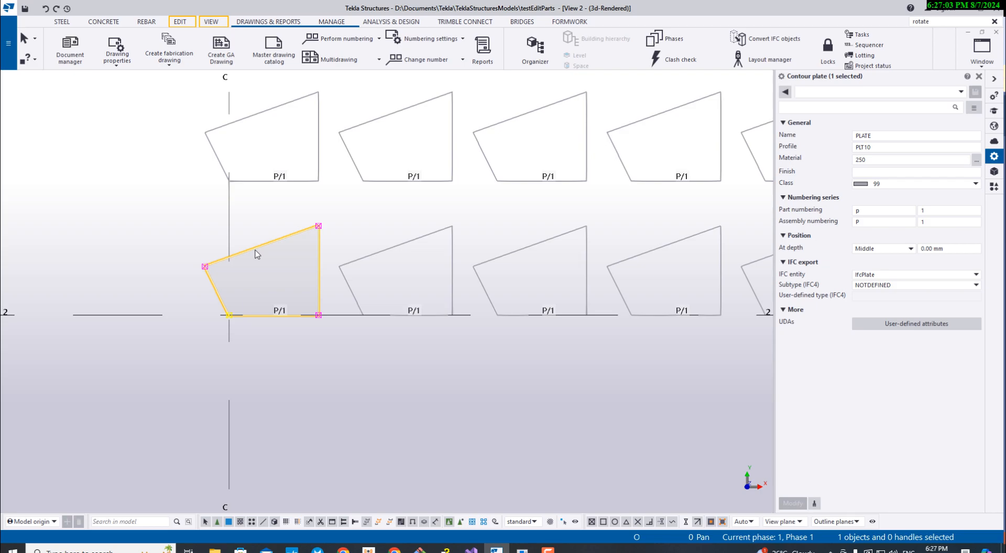
- Set the plate at grid C/2 as the part to edit again in the Tek1 Part Editor
left_click(522, 550)
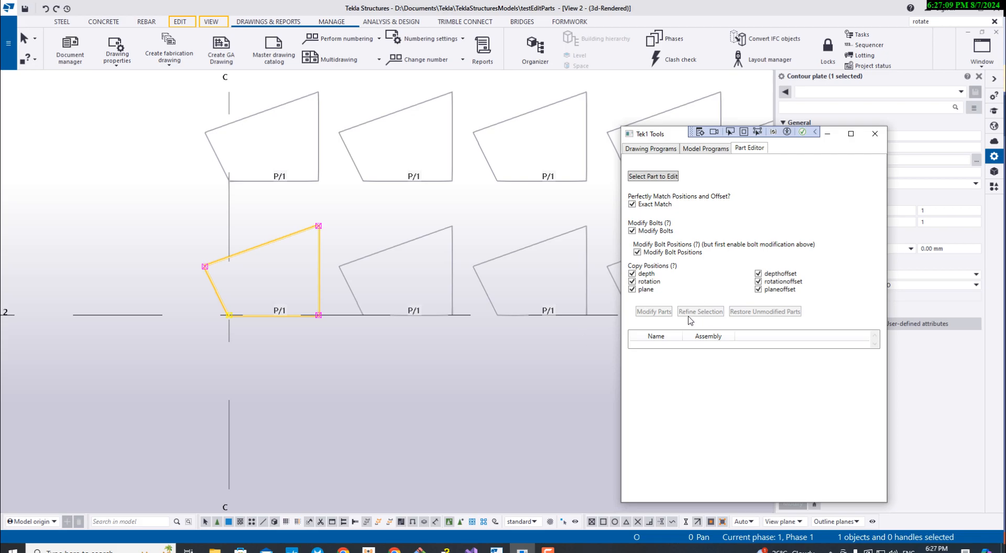
middle_click_drag(476, 372, 249, 391)
scroll(260, 386, "down", 4)
scroll(340, 379, "down", 4)
scroll(341, 381, "up", 3)
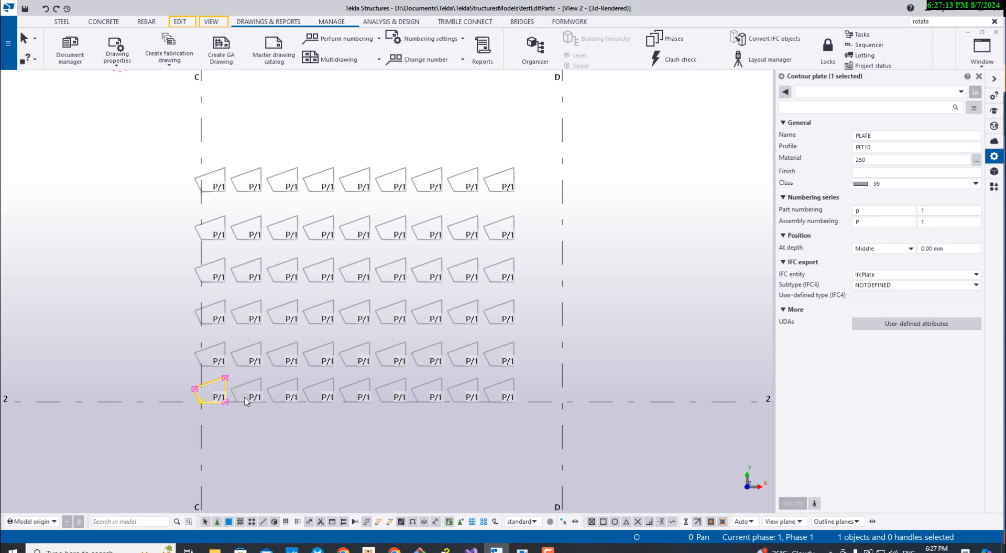
scroll(255, 402, "up", 2)
left_click(522, 549)
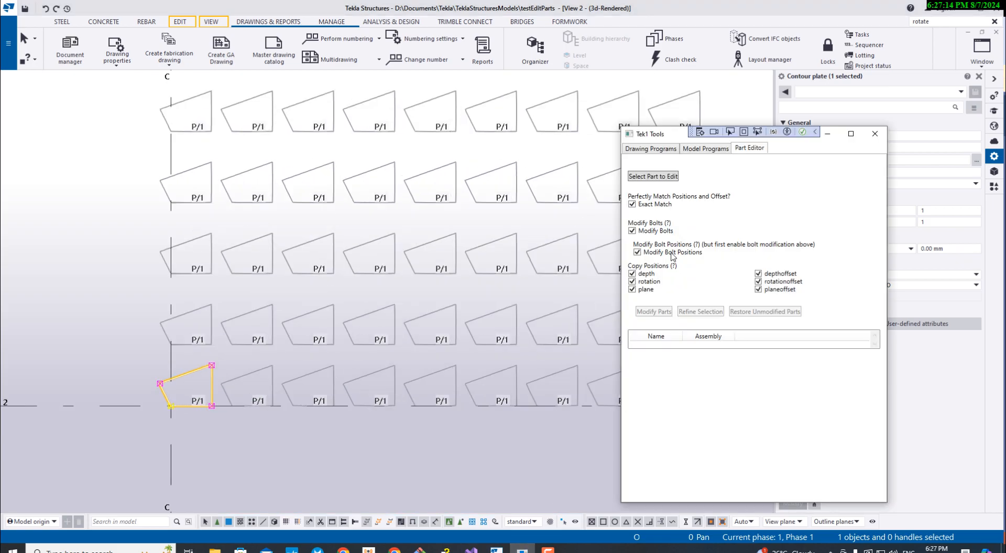
left_click(654, 176)
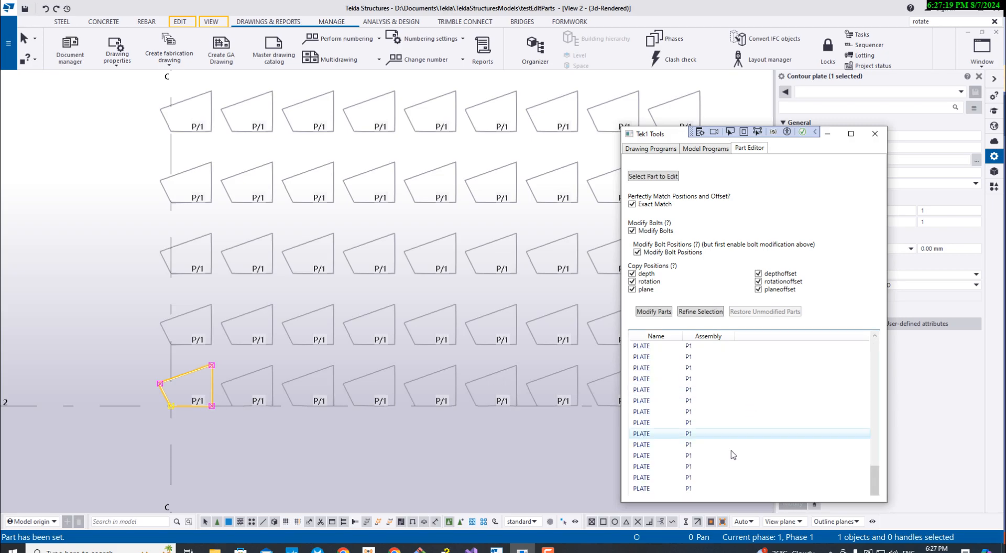
- Compare the matching parts list with the plate array in the model, and clear the model selection
middle_click_drag(485, 443, 405, 449)
scroll(404, 449, "up", 1)
scroll(415, 446, "down", 3)
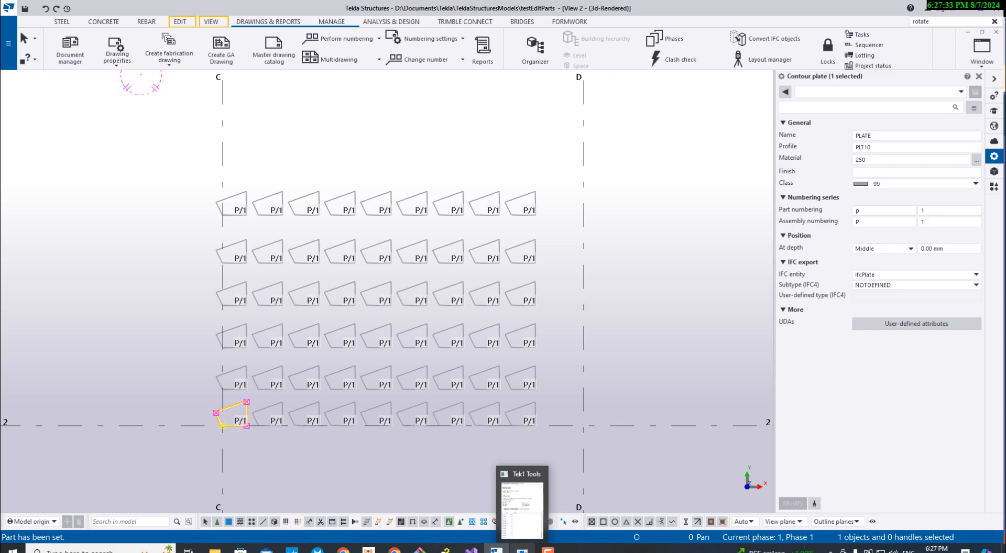
left_click(522, 508)
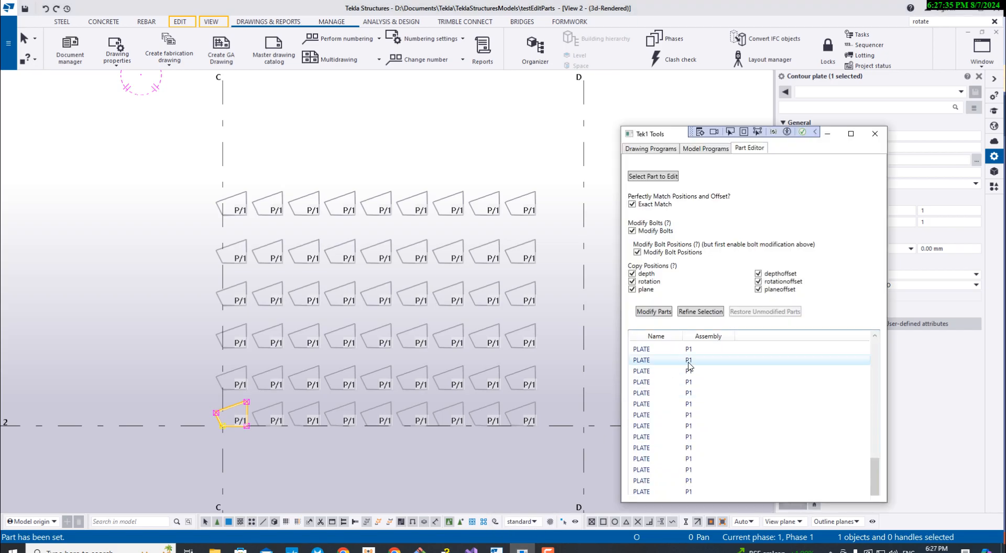
middle_click_drag(519, 420, 420, 361)
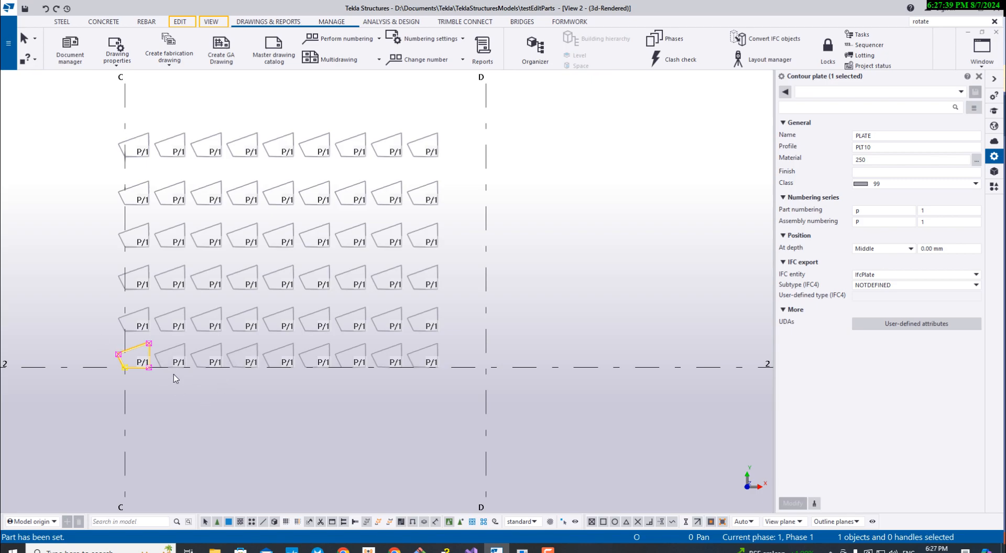
scroll(132, 373, "up", 2)
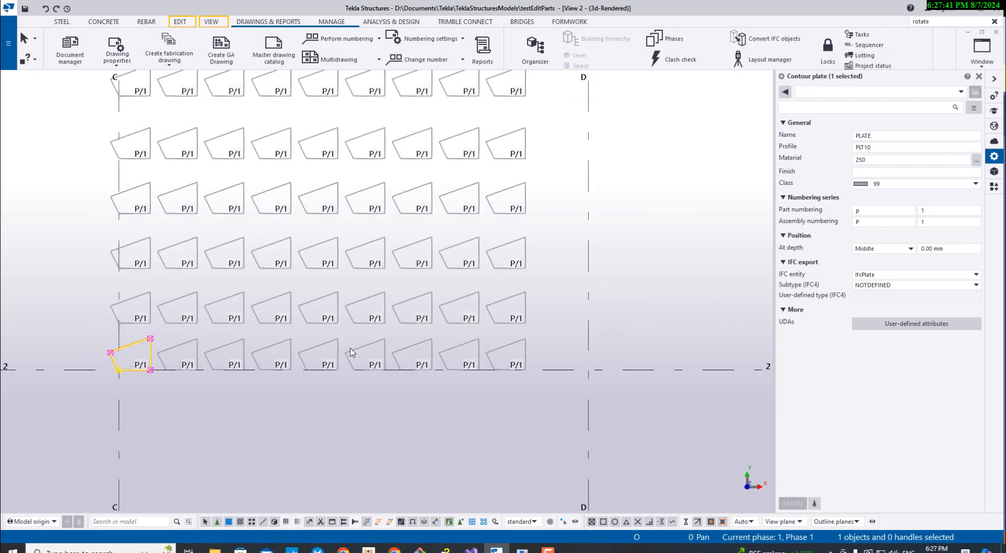
left_click_drag(540, 409, 78, 344)
left_click(250, 402)
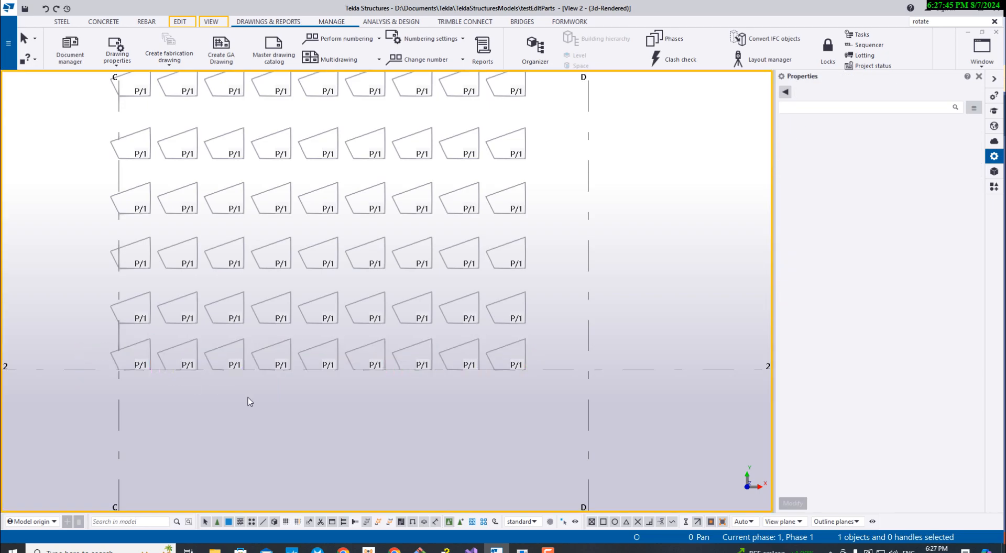
- Refine the Part Editor selection to the eight plates along grid line 2 beside the plate at C/2
left_click(523, 550)
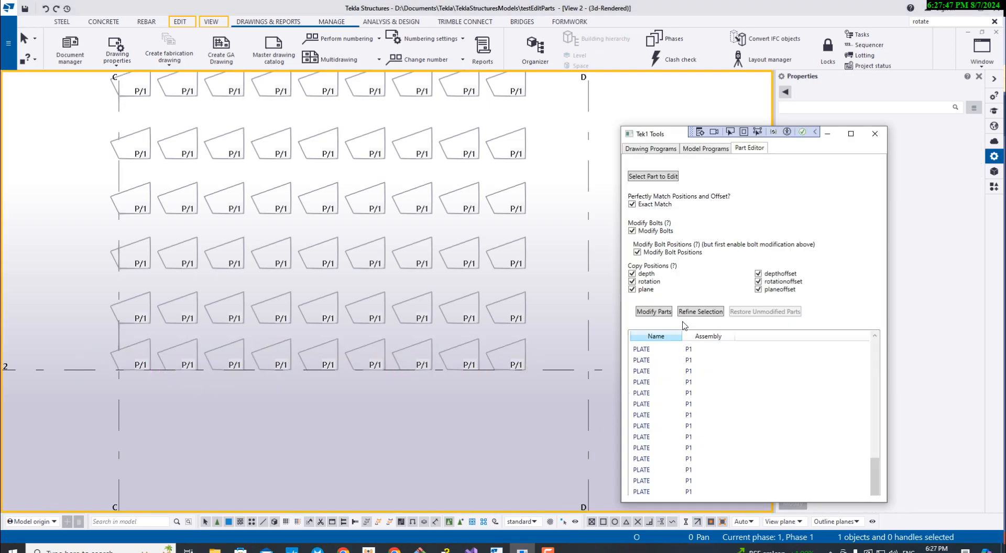
left_click(699, 312)
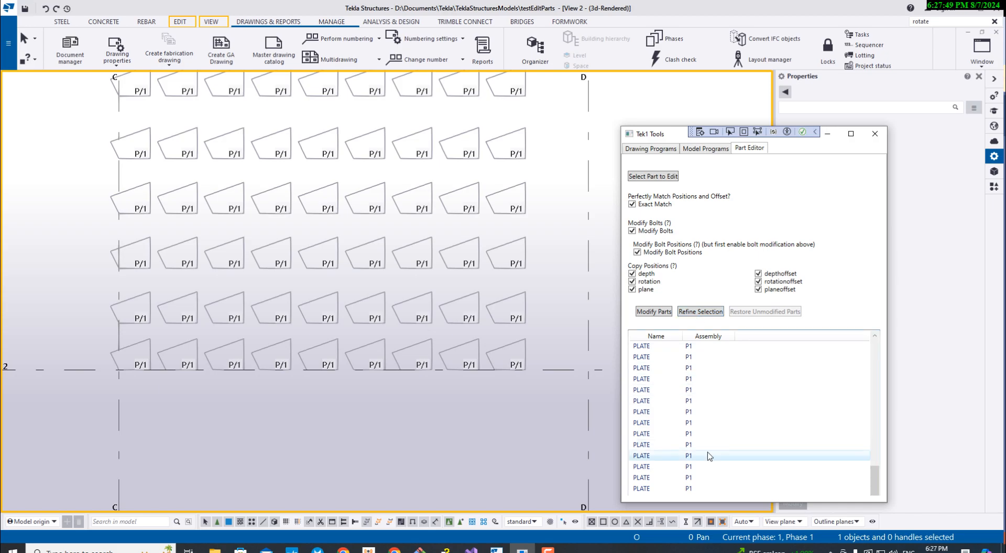
left_click(690, 312)
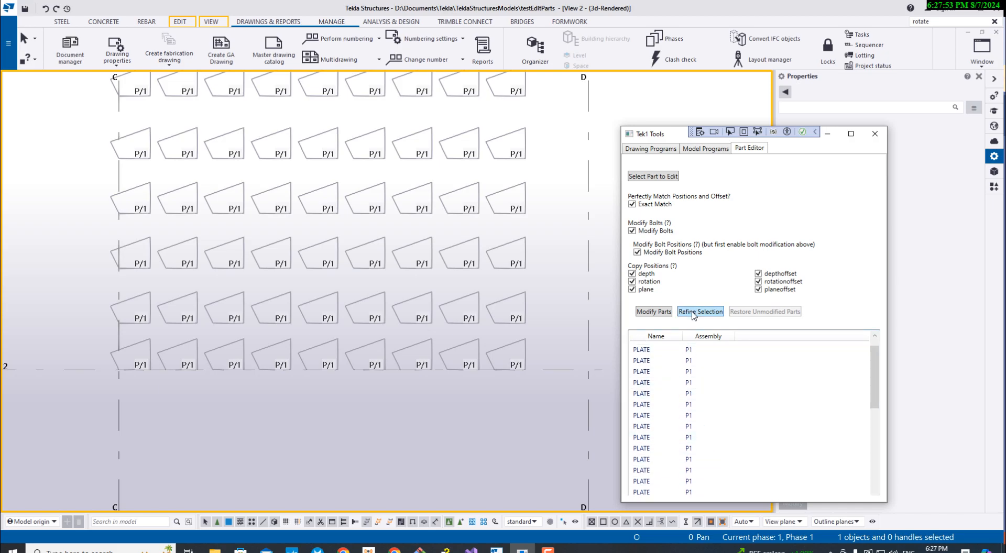
left_click_drag(533, 403, 163, 335)
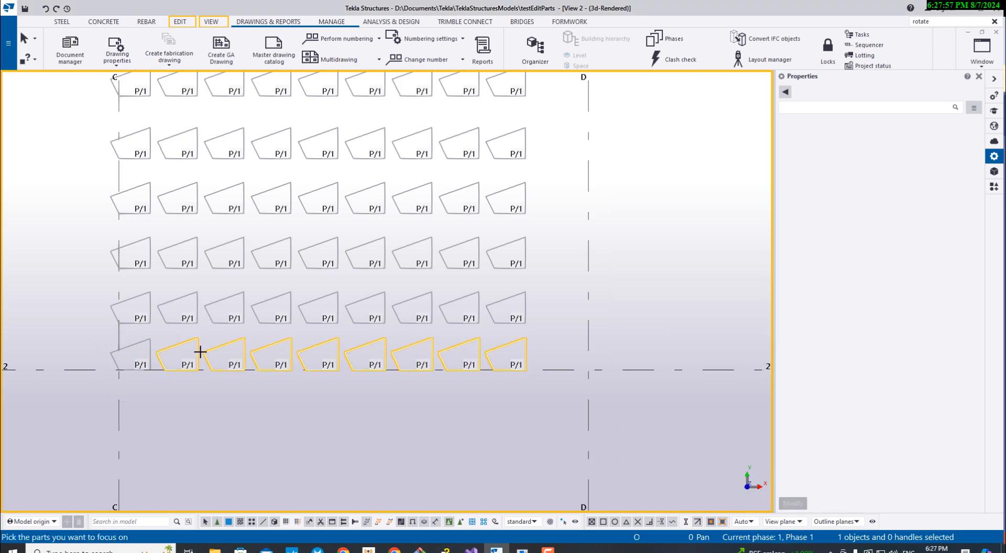
middle_click(201, 352)
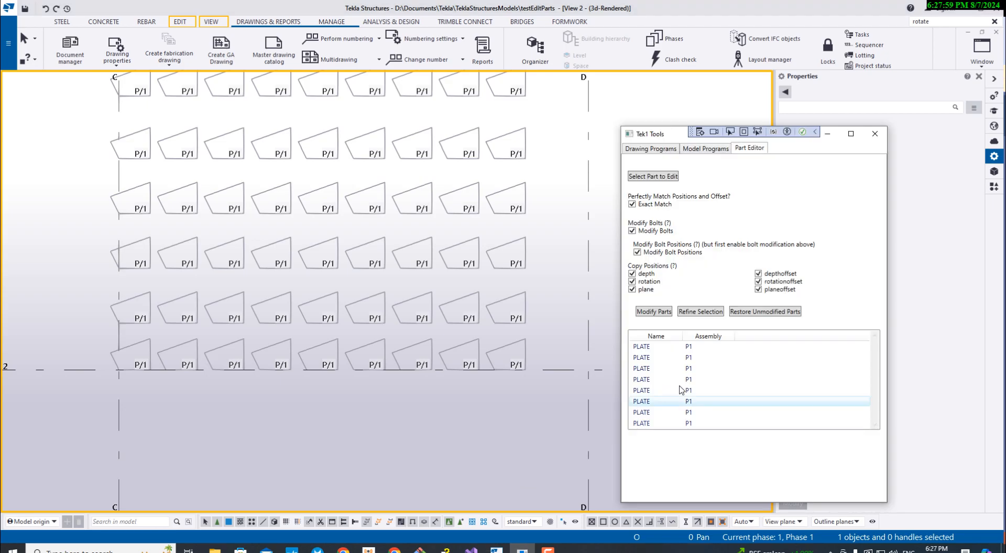
- Go through the entries of the refined parts list to locate the corresponding plates in the model
left_click(682, 349)
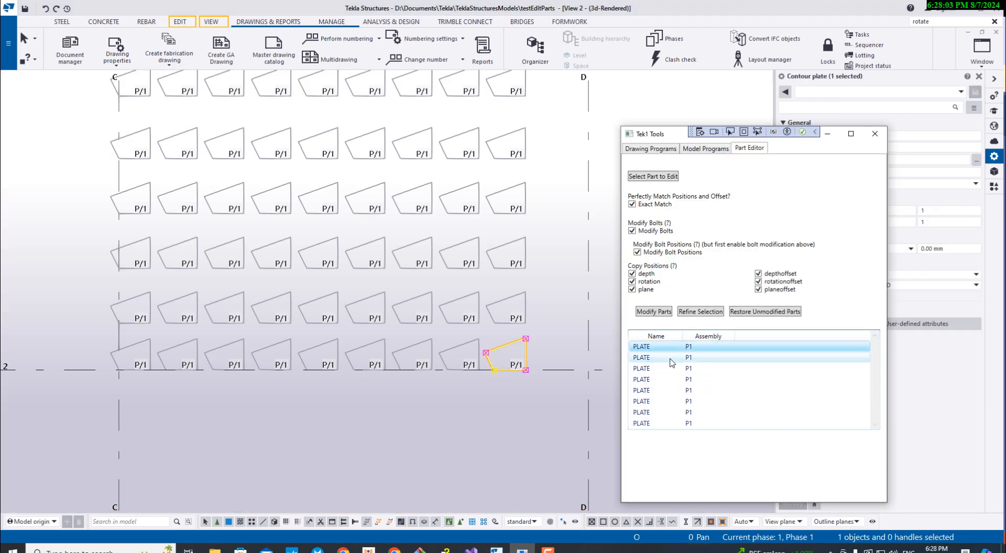
left_click(670, 381)
left_click(670, 393)
left_click(670, 417)
left_click(671, 422)
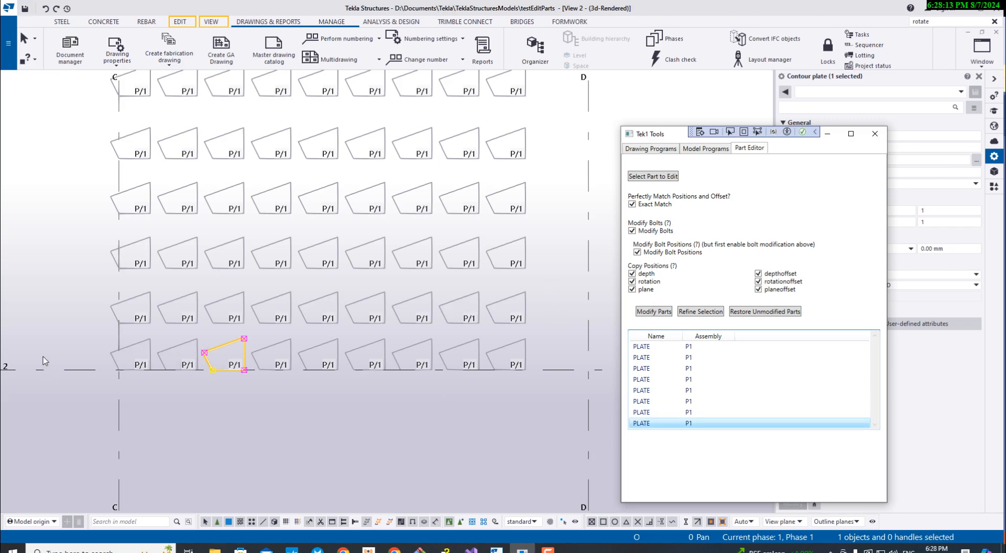
- Move the plate at grid C/2 linearly by dX 0 and dY -250 mm
left_click(133, 349)
scroll(124, 350, "up", 3)
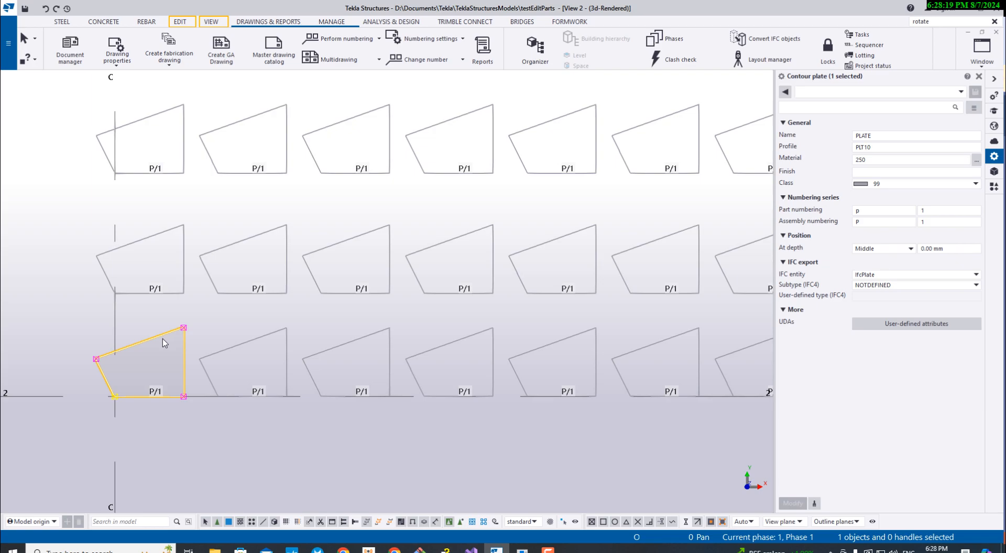
scroll(164, 343, "down", 3)
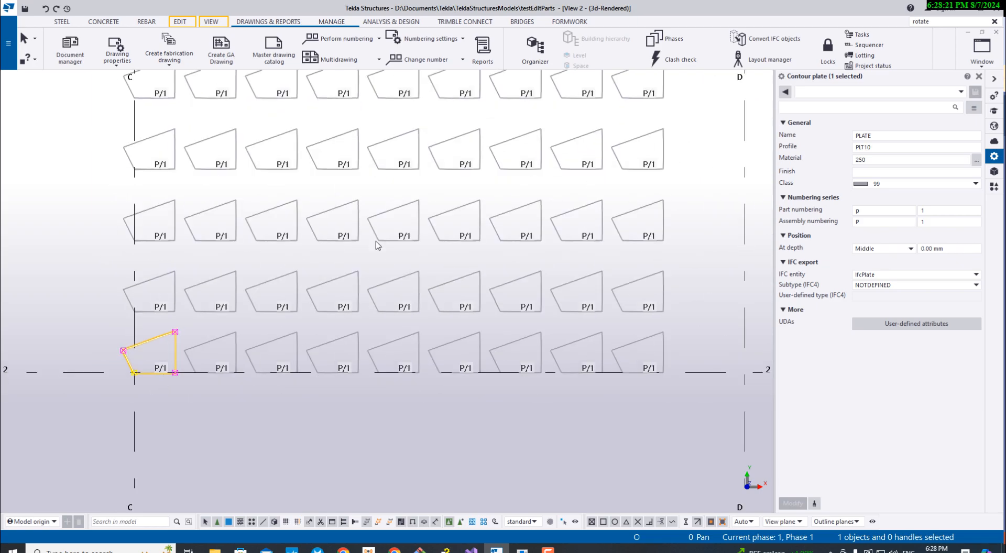
left_click(935, 22)
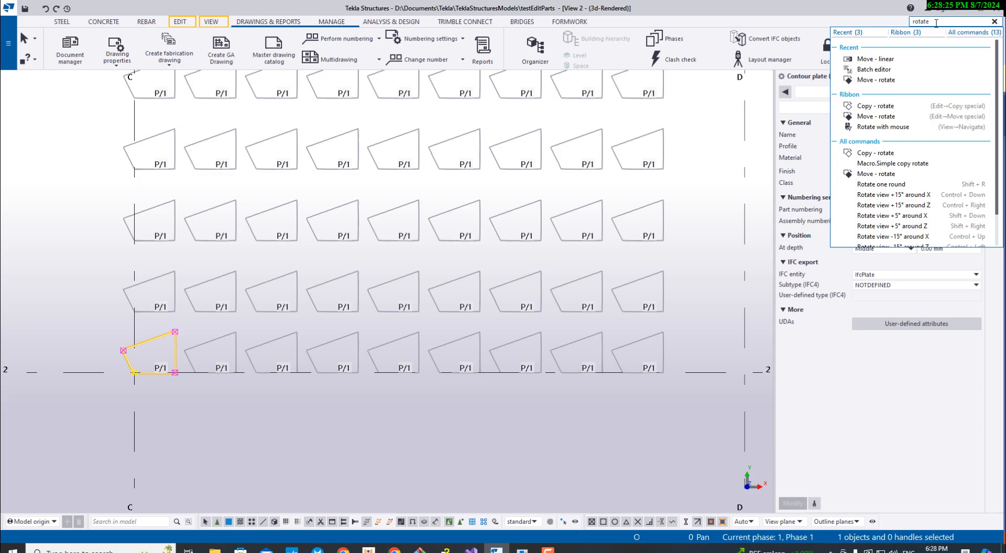
left_click(886, 59)
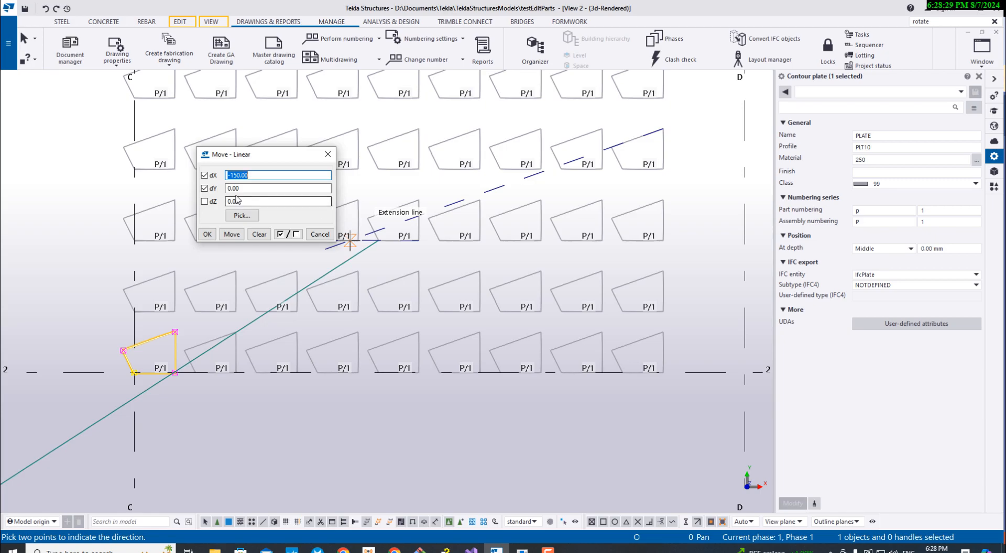
left_click(246, 174)
left_click_drag(246, 170, 189, 168)
type("0")
key("Tab")
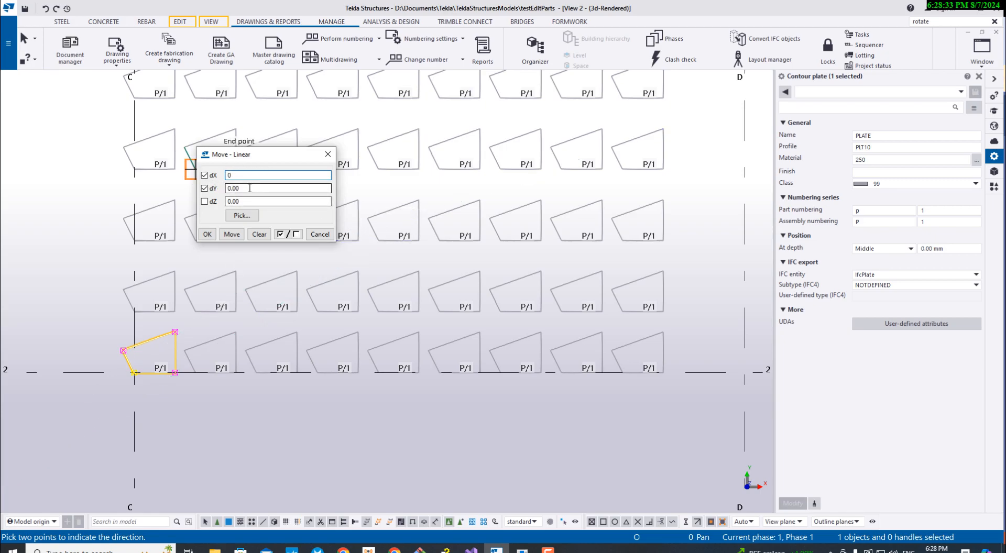
type("-250")
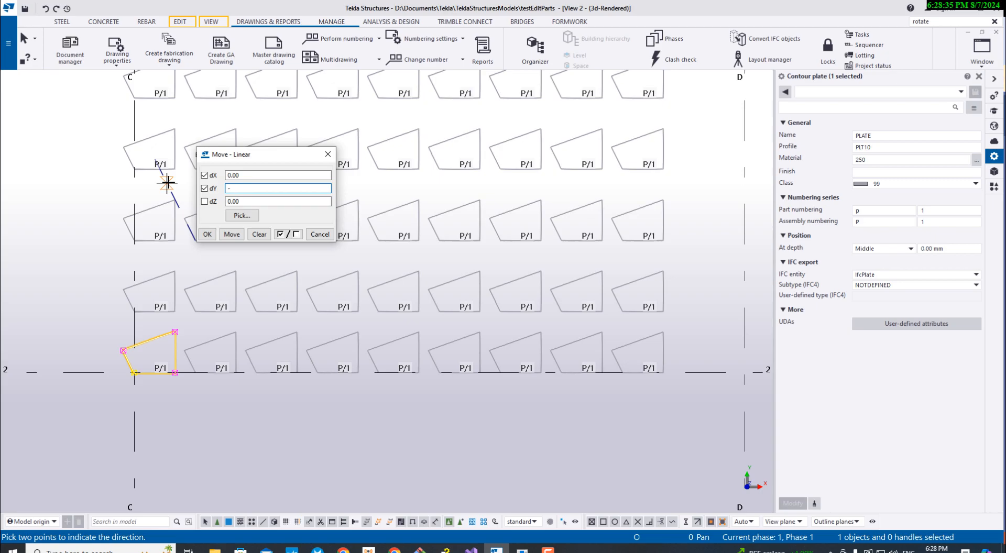
left_click(231, 235)
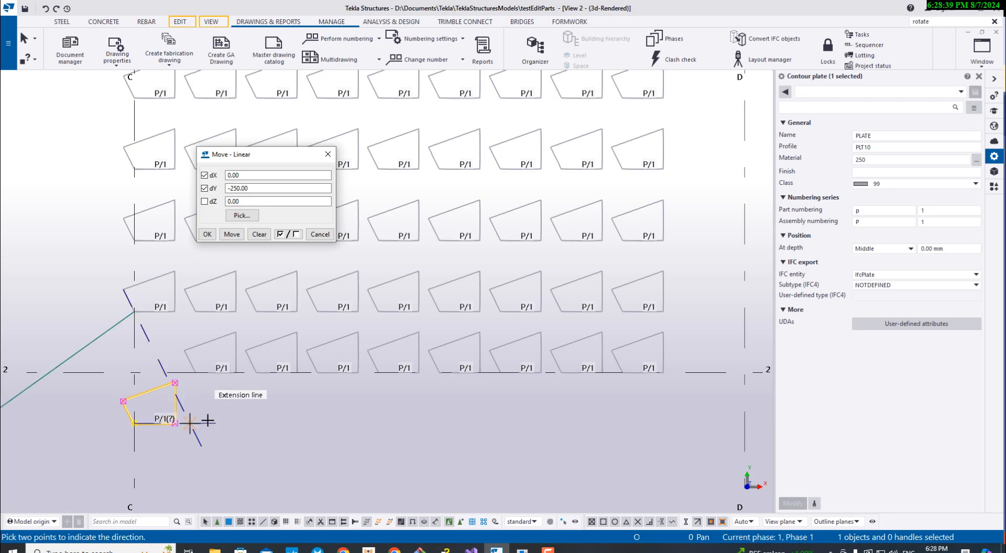
key("Escape")
- Apply the move to the eight listed plates along grid line 2 with the Tek1 Part Editor
left_click(523, 550)
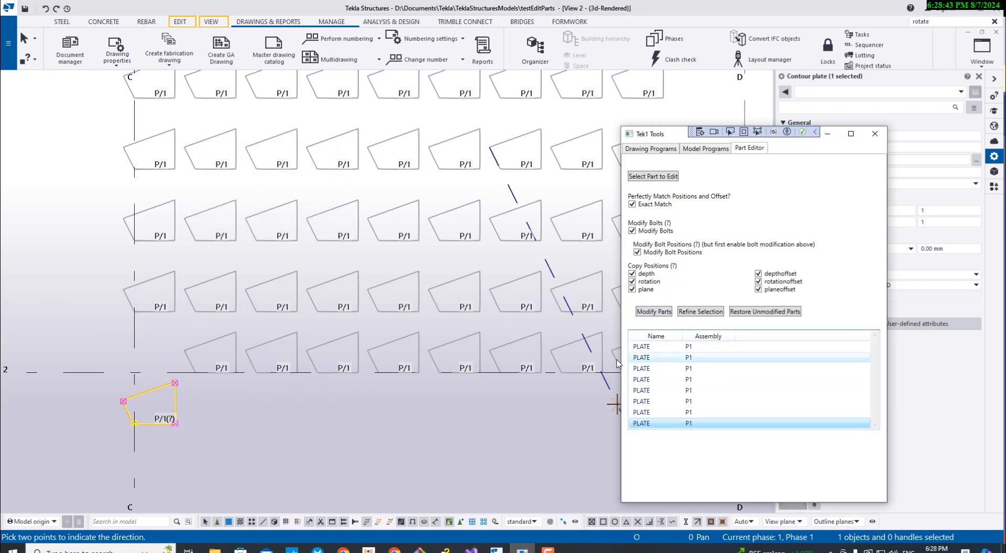
middle_click_drag(404, 364, 320, 347)
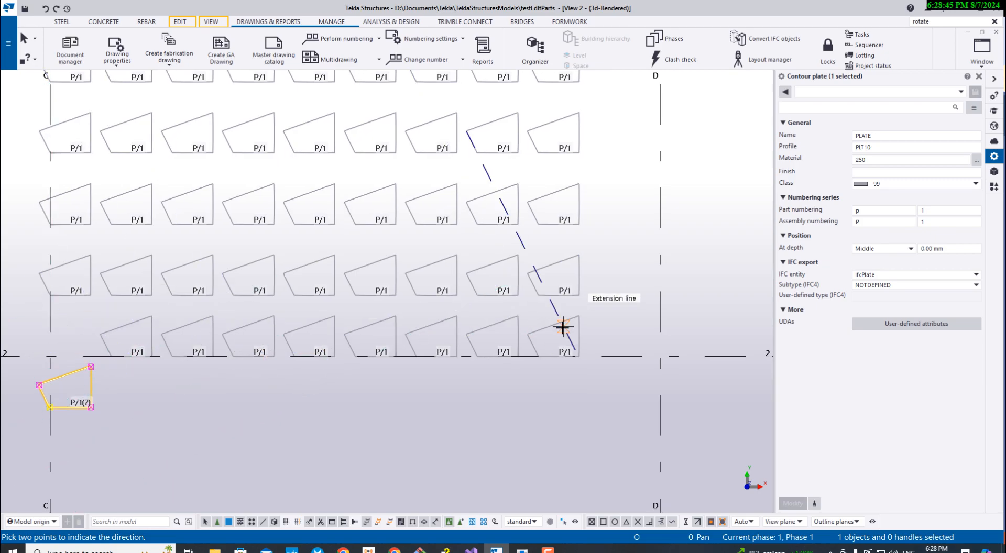
key("alt+Tab")
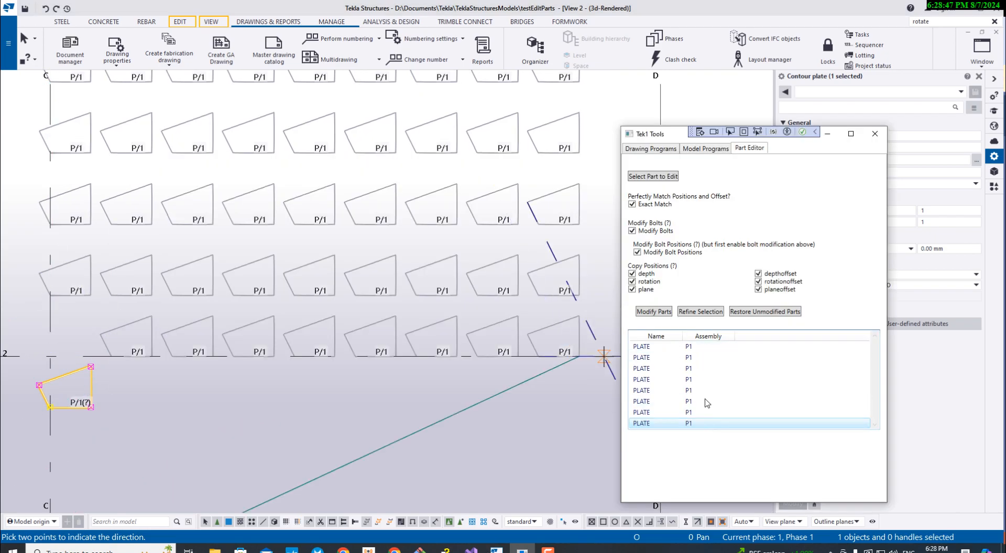
left_click(654, 312)
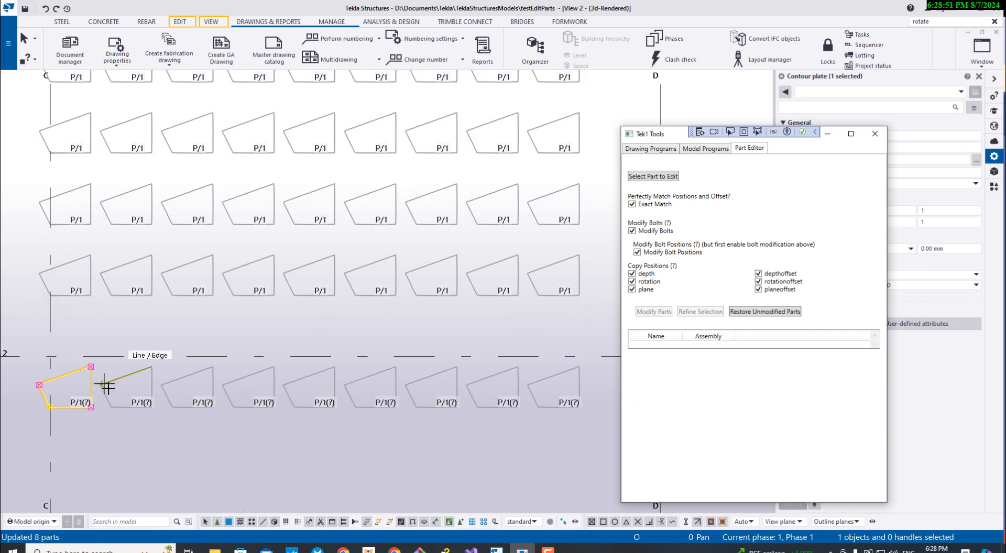
scroll(128, 393, "down", 1)
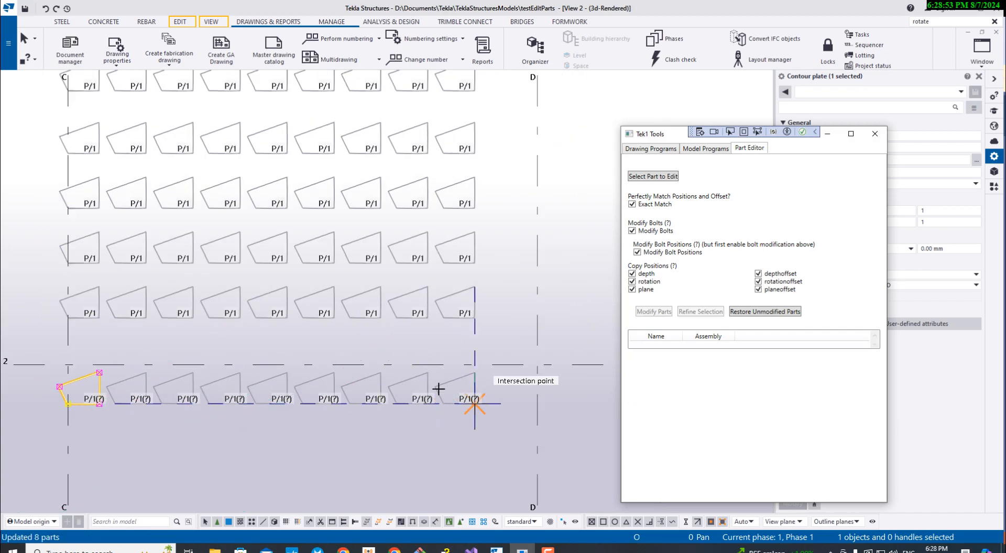
scroll(155, 405, "down", 3)
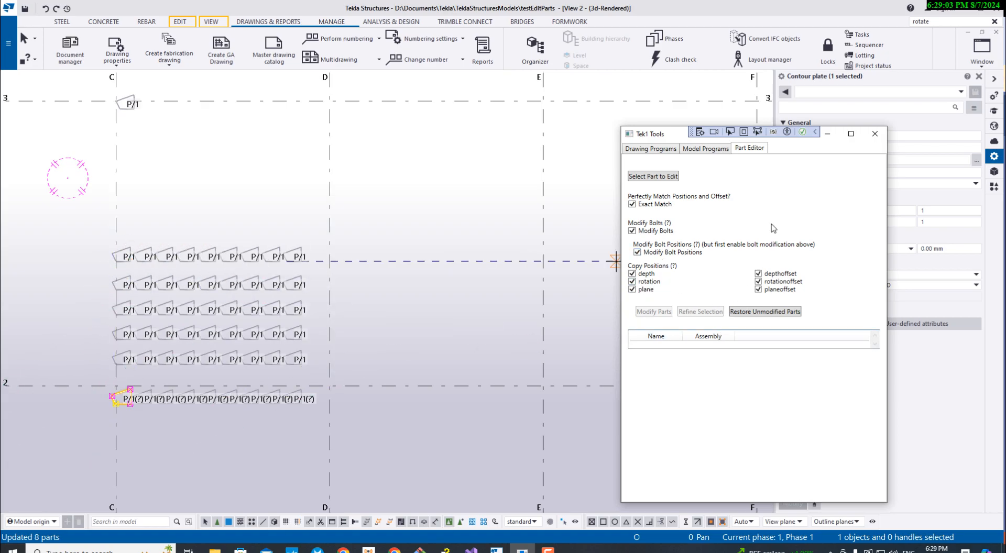
- Restore the unmodified parts to the Part Editor list and refine the selection to the nine plates in the row just above grid line 2
left_click(756, 312)
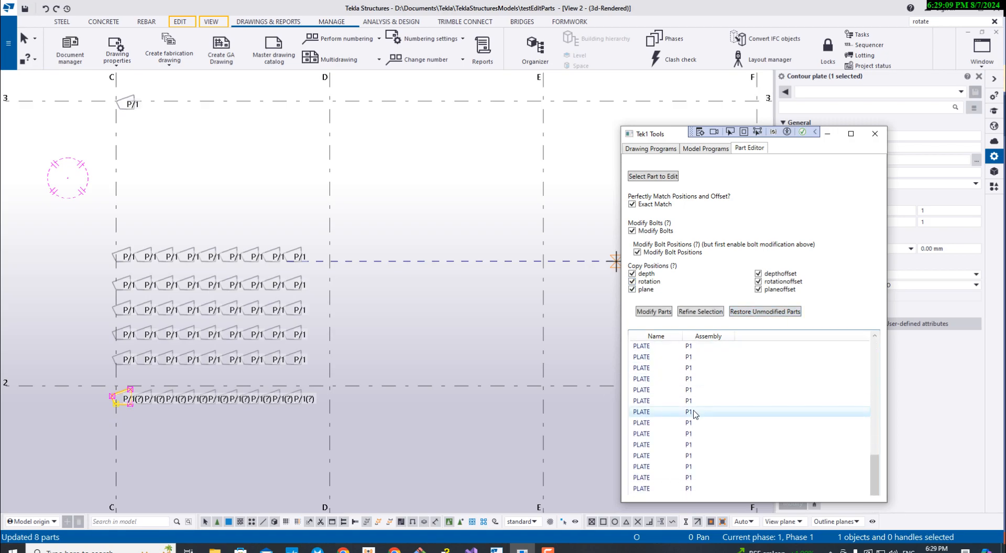
scroll(259, 390, "up", 2)
middle_click_drag(152, 352, 268, 327)
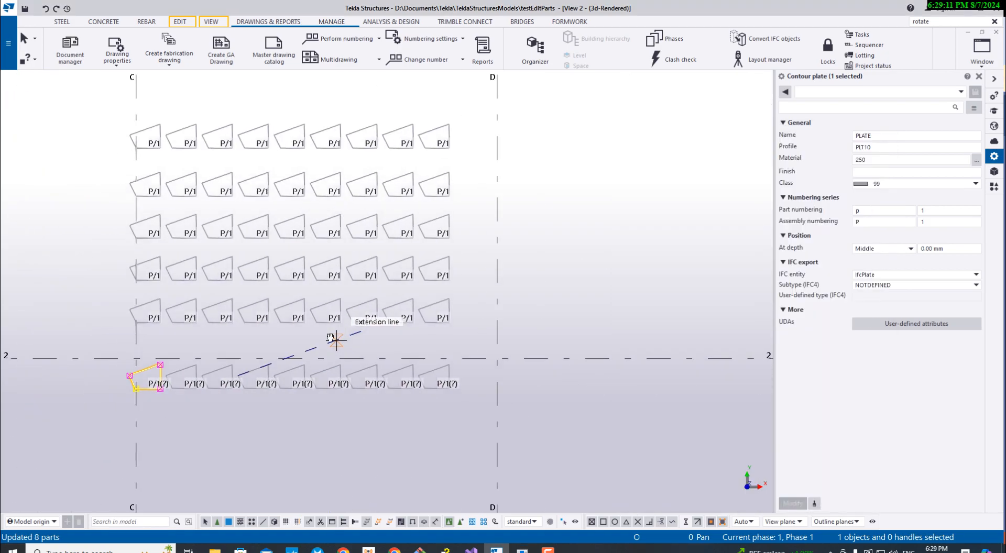
left_click(522, 549)
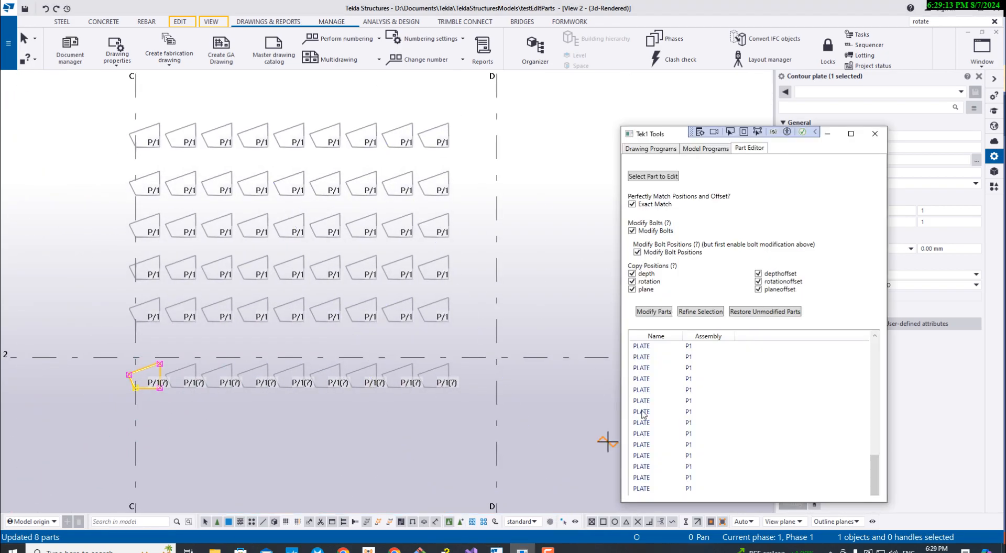
left_click(699, 313)
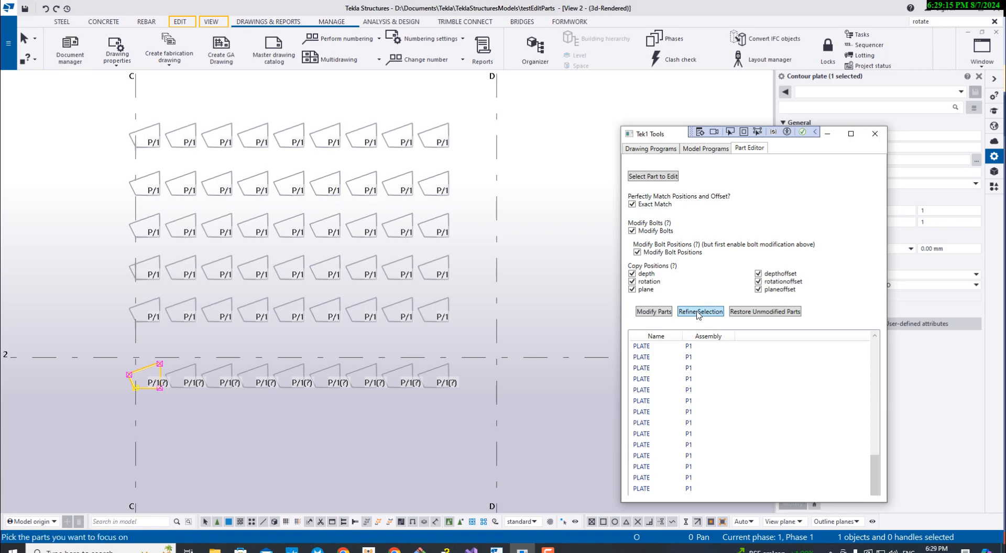
left_click_drag(471, 338, 93, 295)
middle_click(95, 295)
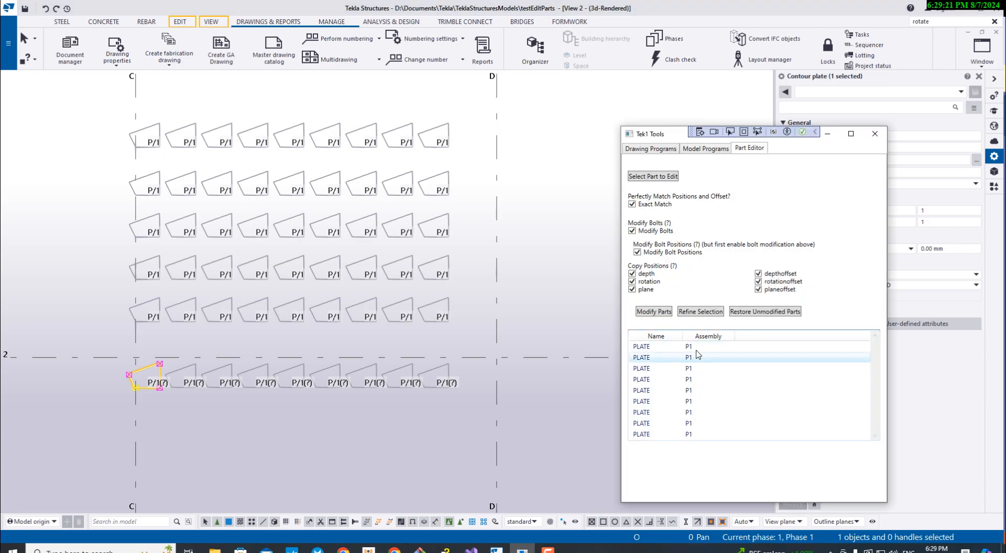
- Apply the move to the nine refined plates, and check the modified and unmodified rows in the model
mouse_move(662, 354)
left_mouse_down()
mouse_move(671, 435)
mouse_move(658, 351)
left_mouse_up()
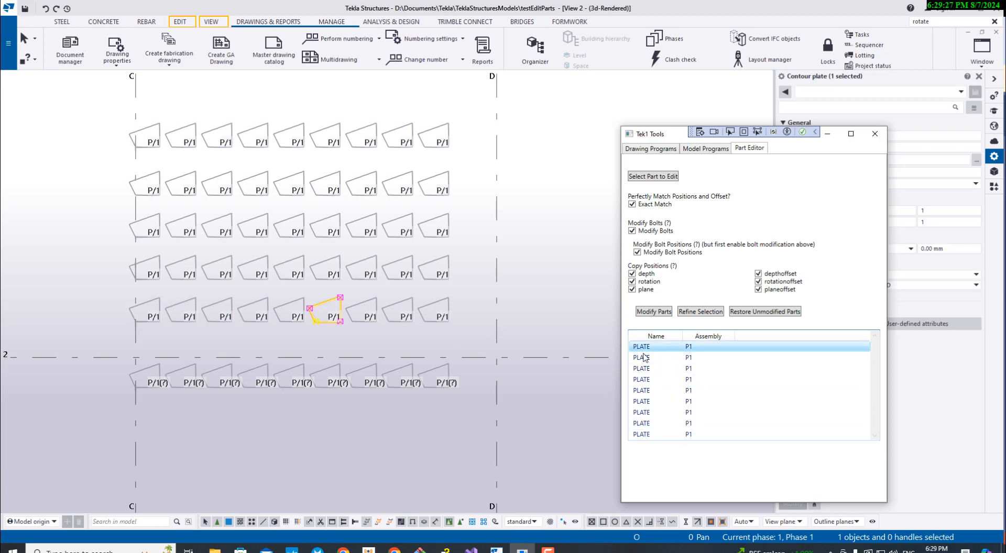
left_click(653, 312)
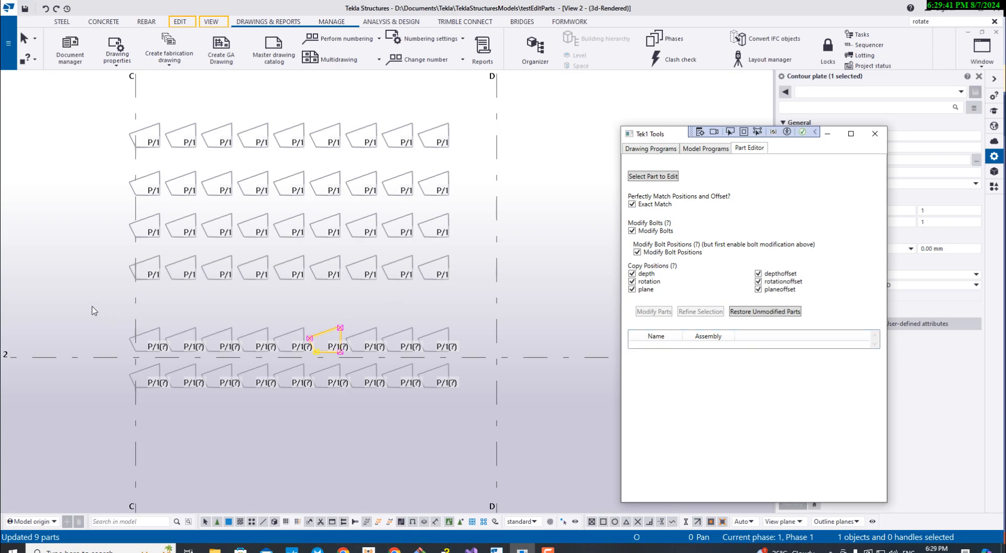
left_click_drag(80, 303, 546, 411)
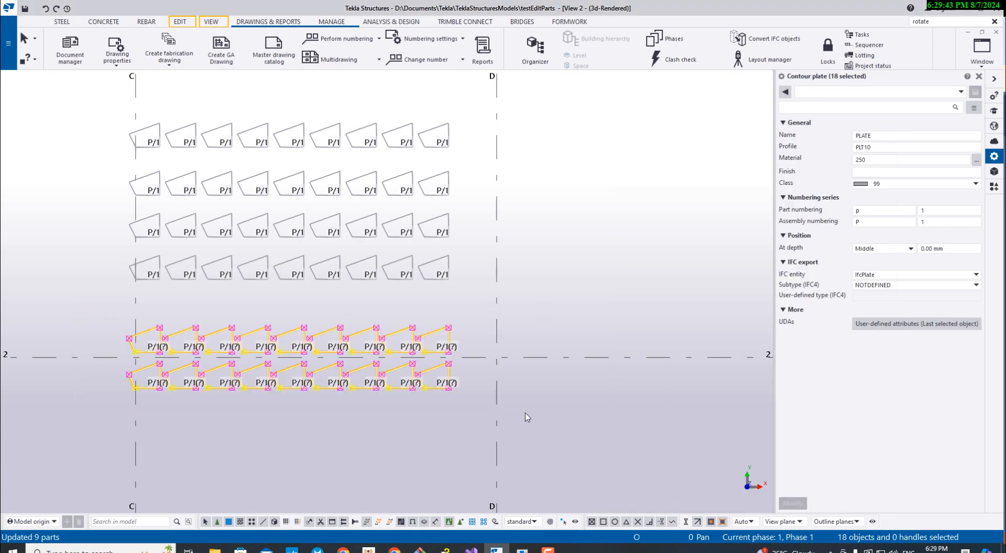
left_click(466, 305)
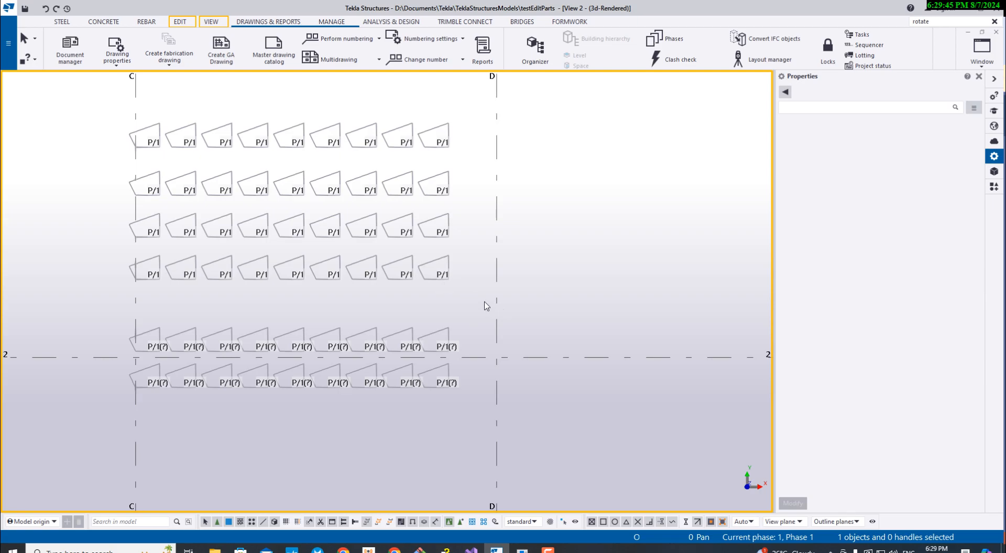
left_click_drag(297, 168, 137, 107)
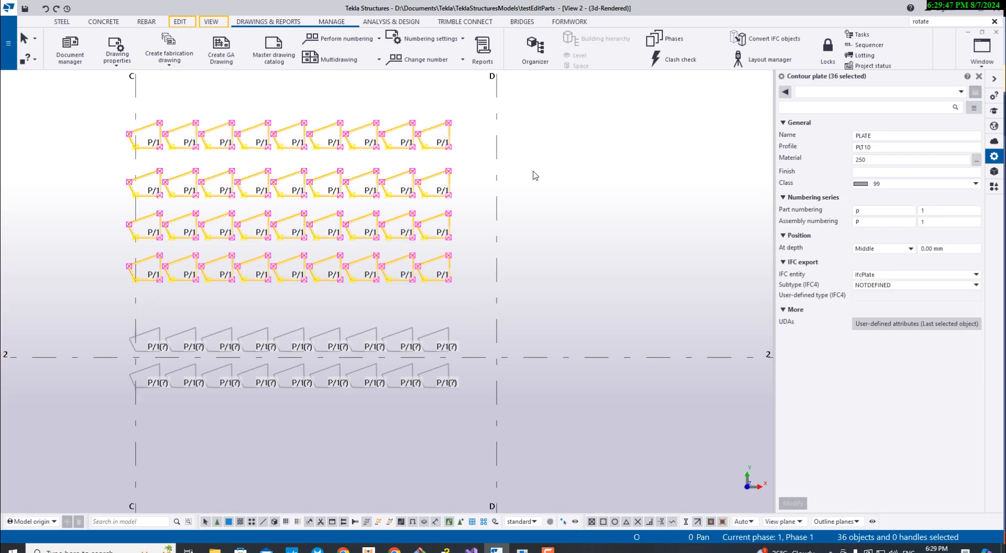
left_click(545, 192)
- Restore the remaining unmodified parts to the Part Editor list and apply the move to all of them
key("alt+Tab")
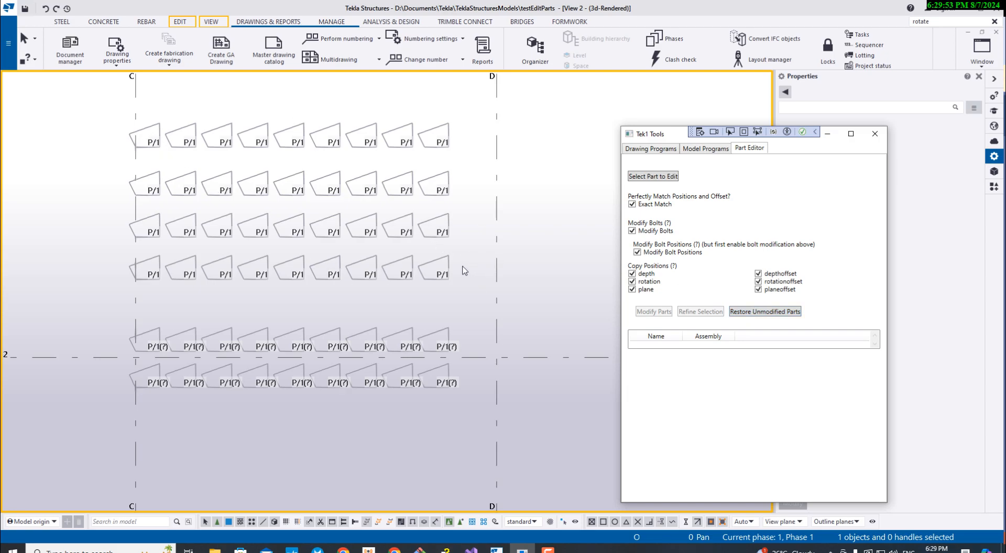
left_click(753, 312)
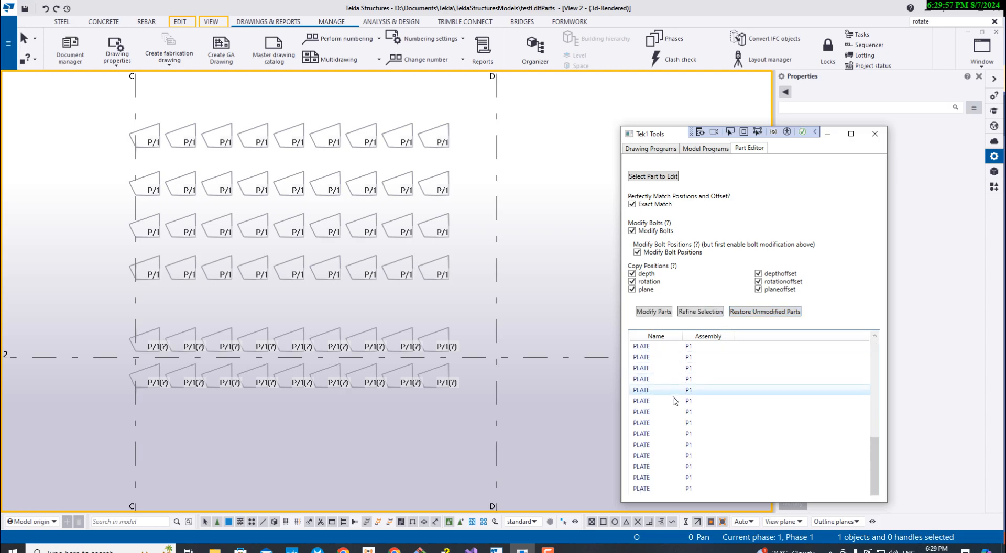
scroll(674, 430, "up", 10)
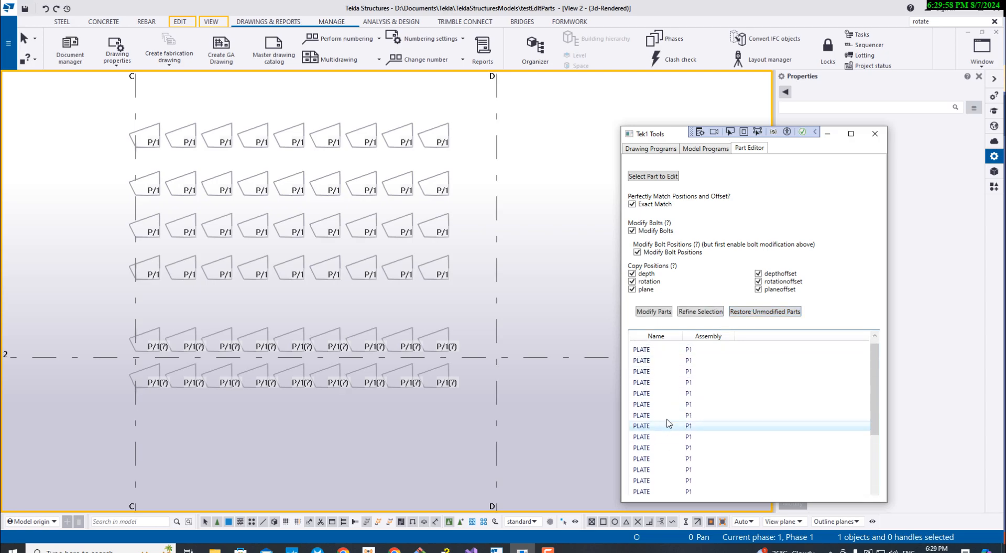
left_click(655, 313)
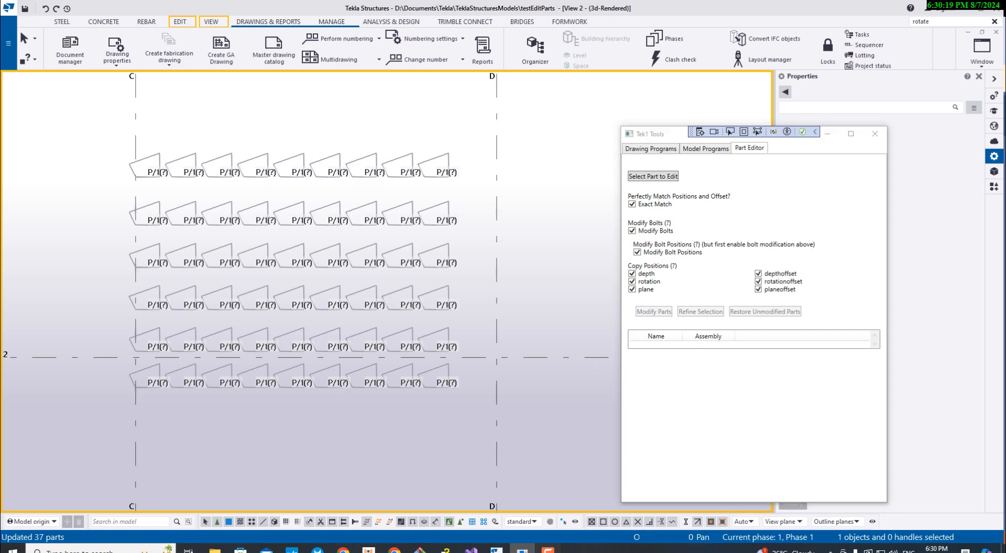
- Select the first plate below grid line 2 at grid C and examine its Position properties
left_click(547, 549)
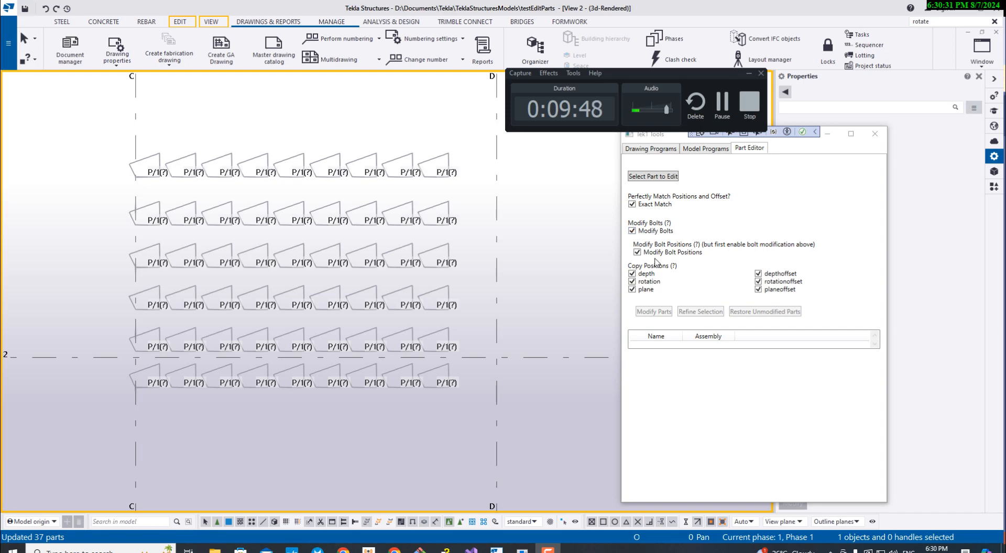
scroll(131, 378, "up", 4)
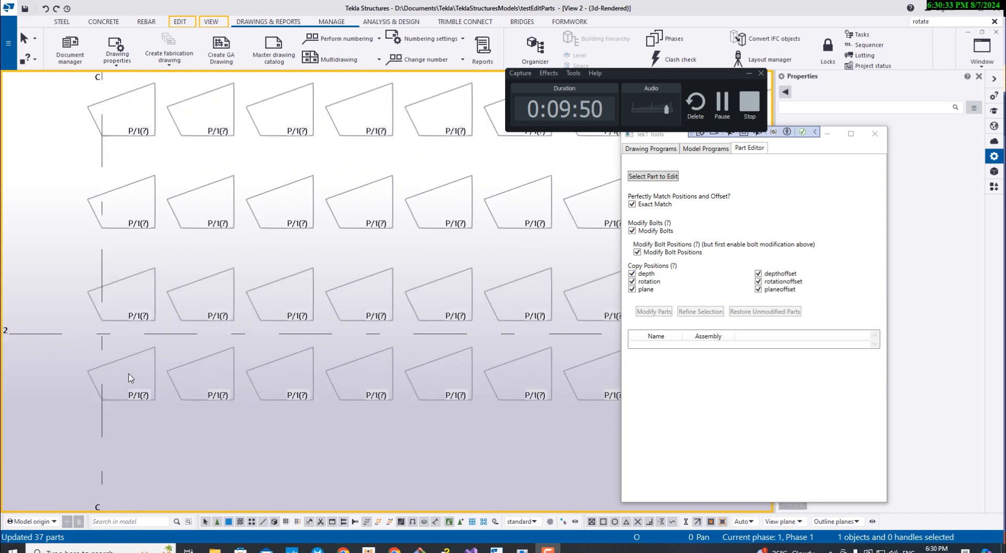
left_click(144, 361)
left_click(151, 362)
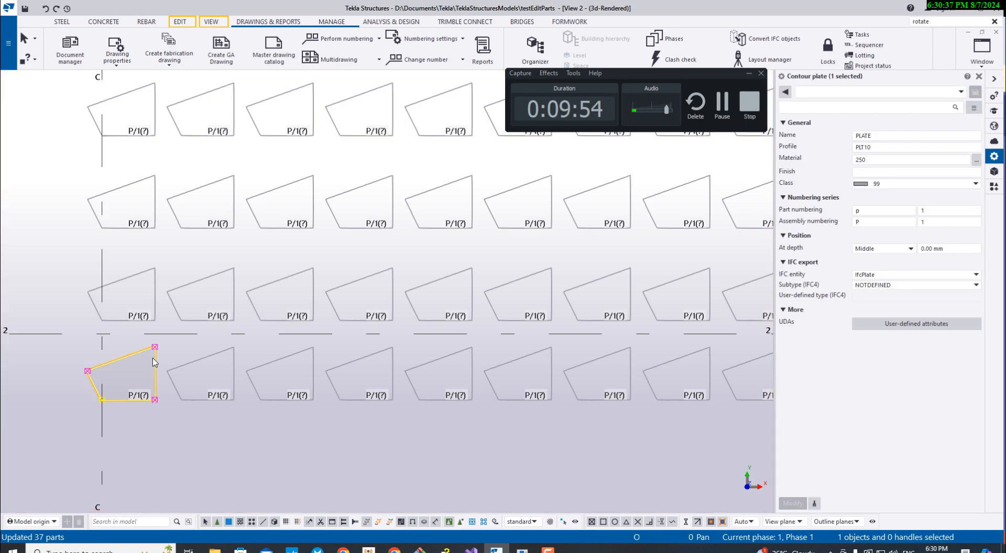
left_click(806, 237)
left_click(805, 236)
- Turn off all six Copy Positions options in the Part Editor: depth, rotation, plane, depthoffset, rotationoffset and planeoffset
left_click(522, 551)
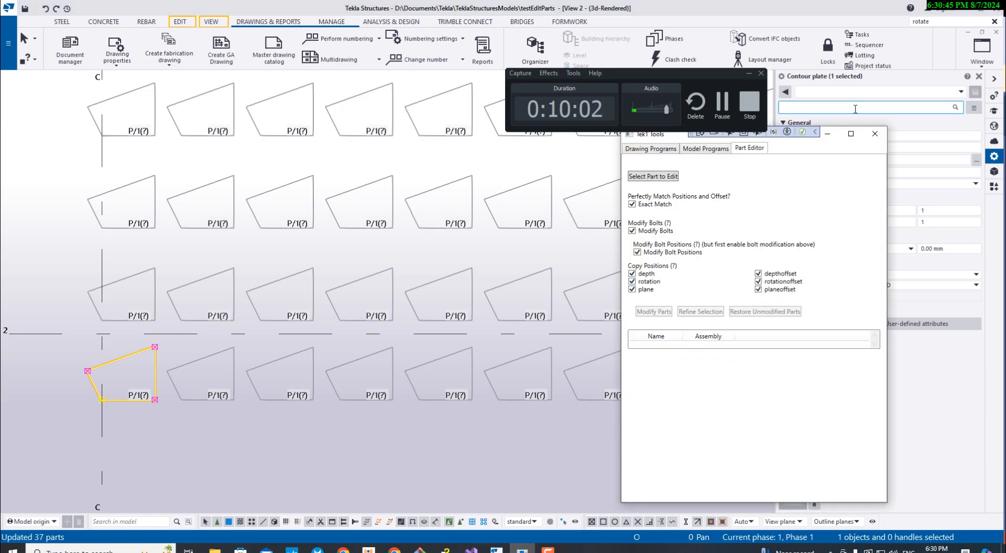
left_click_drag(656, 135, 338, 88)
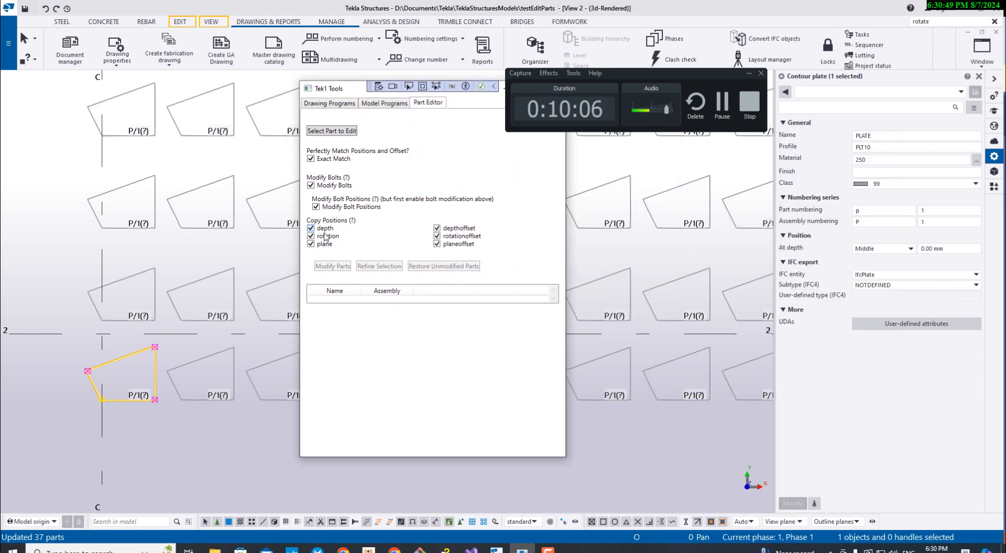
left_click(329, 237)
left_click(327, 244)
left_click(331, 244)
left_click(329, 236)
left_click(323, 230)
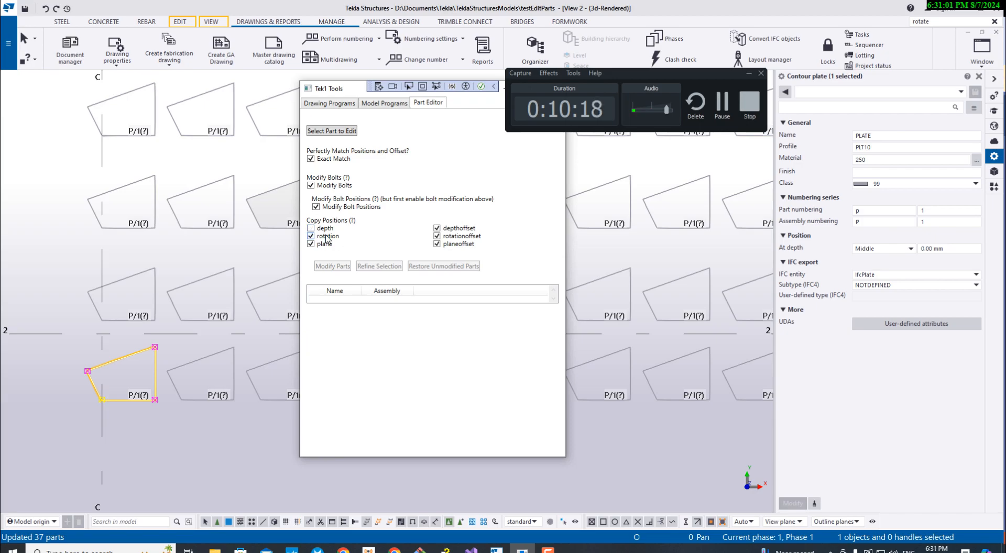
left_click(324, 245)
left_click(452, 246)
left_click(457, 229)
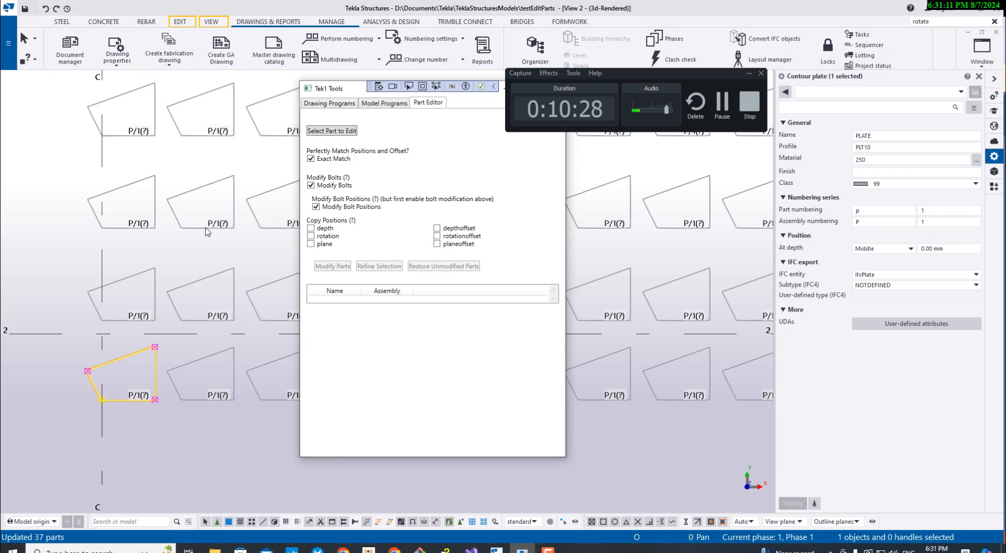
middle_click_drag(216, 238, 316, 256)
scroll(318, 258, "down", 2)
left_click(522, 552)
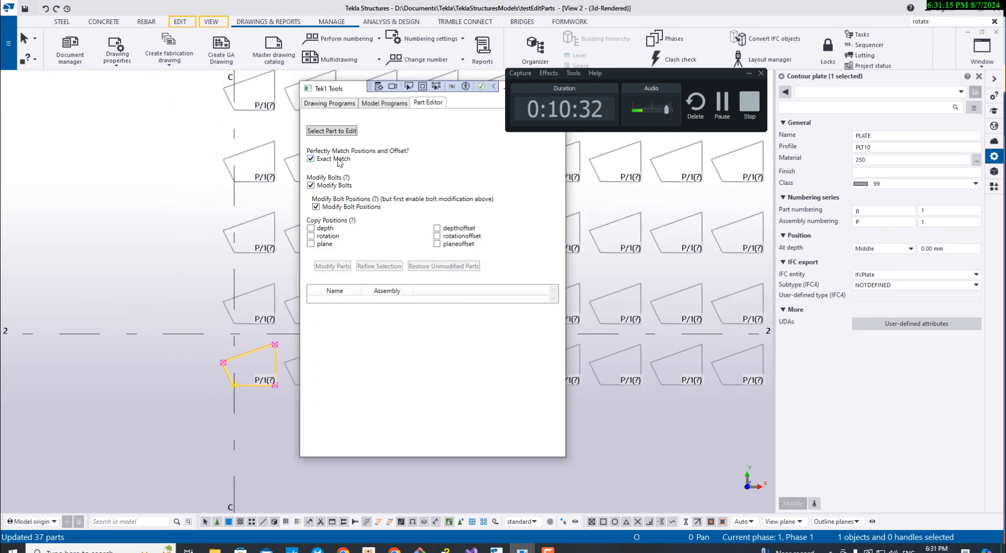
- Select the bolted plate at the grid A end of the beam between grids A and B, and examine its Position properties
middle_click_drag(185, 271, 539, 289)
scroll(537, 290, "down", 7)
scroll(388, 262, "up", 3)
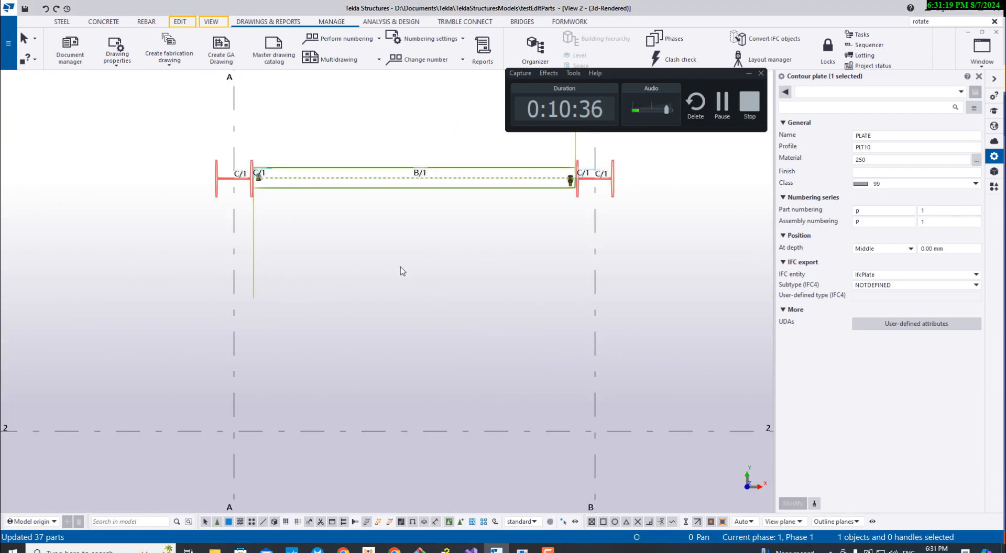
scroll(400, 266, "down", 3)
middle_click_drag(363, 280, 256, 244)
scroll(226, 216, "up", 5)
middle_click_drag(335, 247, 389, 400)
scroll(252, 282, "up", 6)
left_click(265, 279)
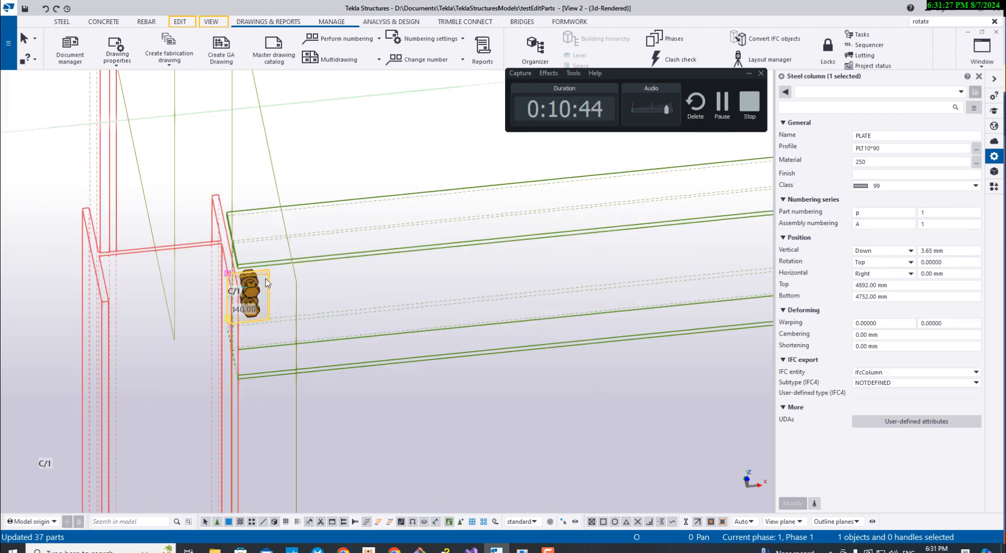
- Select the bolted plate at the grid B end of the beam and compare its Rotation and Horizontal settings with the opposite plate
middle_click_drag(276, 292, 184, 289)
middle_click_drag(368, 288, 153, 296)
middle_click_drag(632, 264, 24, 277)
scroll(498, 235, "up", 5)
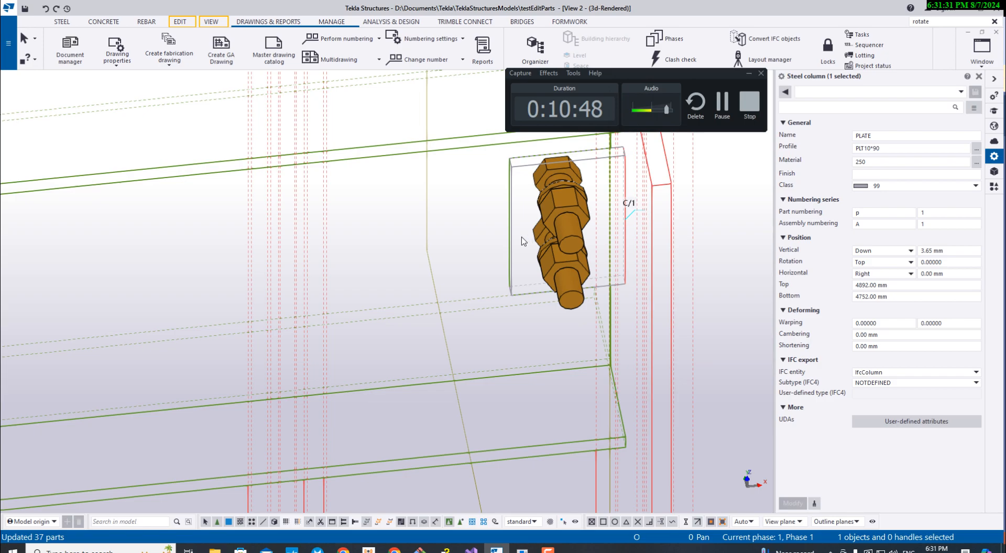
left_click(514, 255)
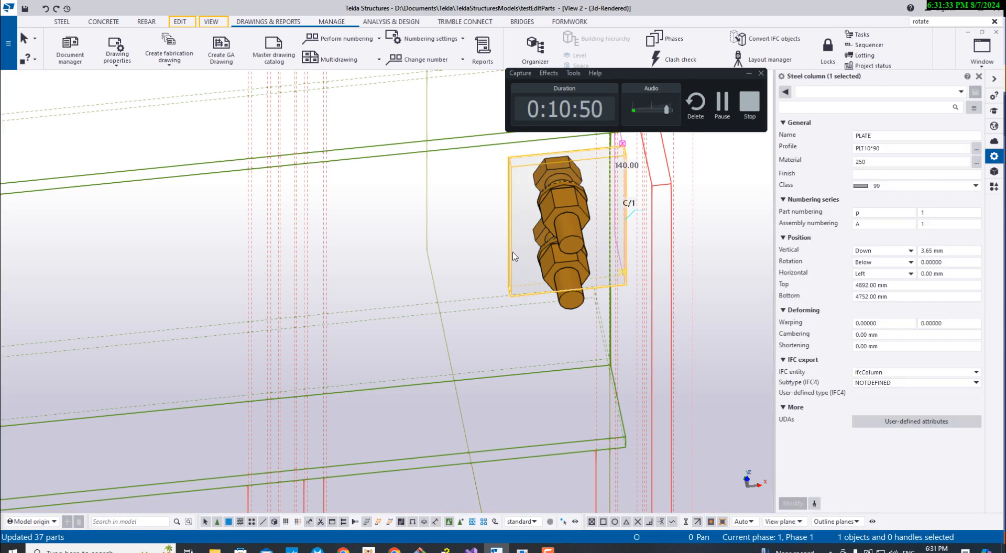
scroll(515, 256, "down", 8)
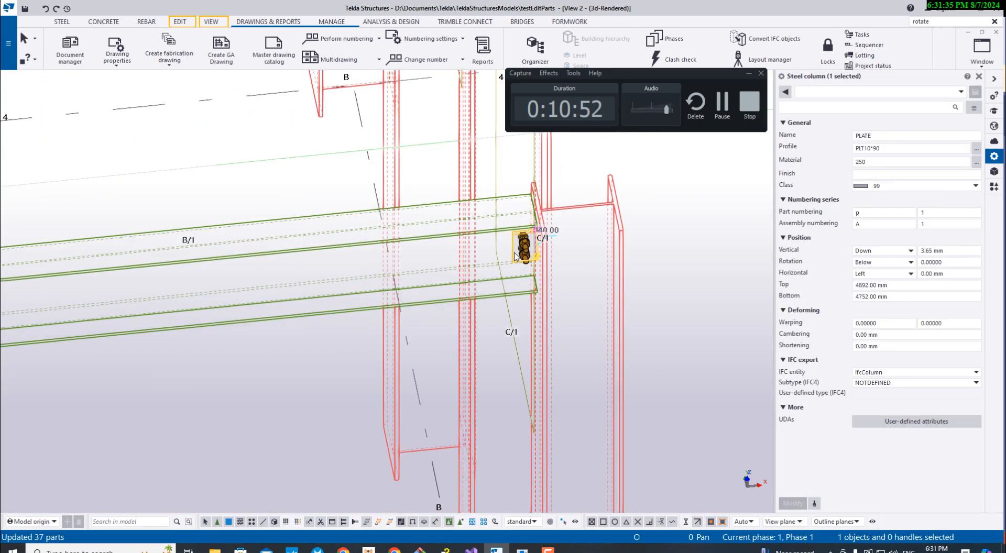
middle_click_drag(531, 329, 526, 301, "ctrl")
scroll(251, 196, "up", 6)
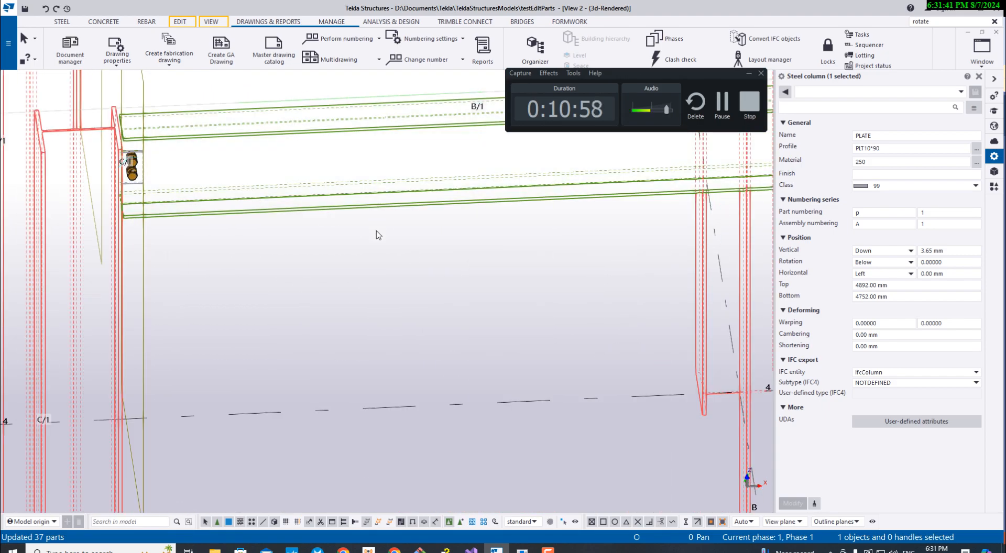
middle_click_drag(624, 266, 526, 246)
scroll(566, 225, "up", 6)
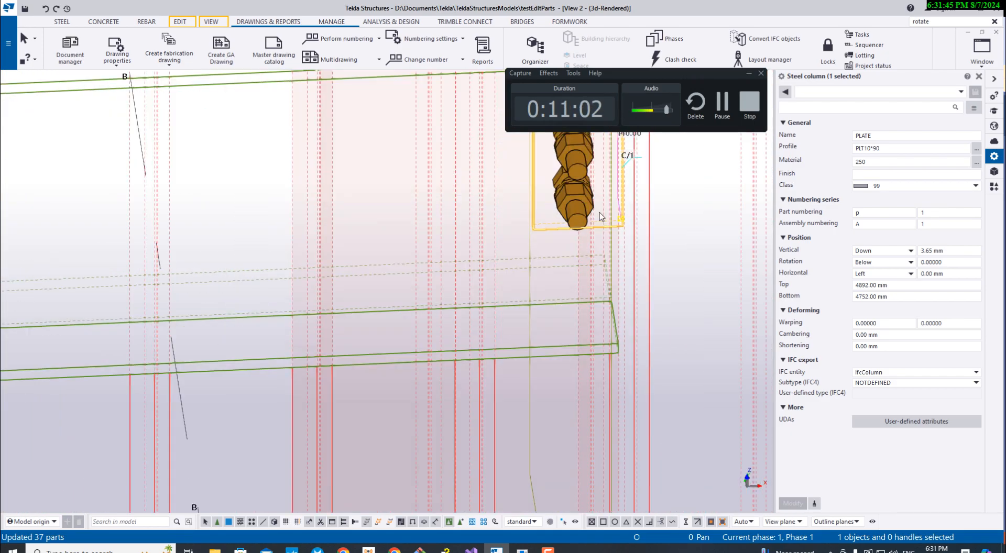
scroll(608, 222, "down", 3)
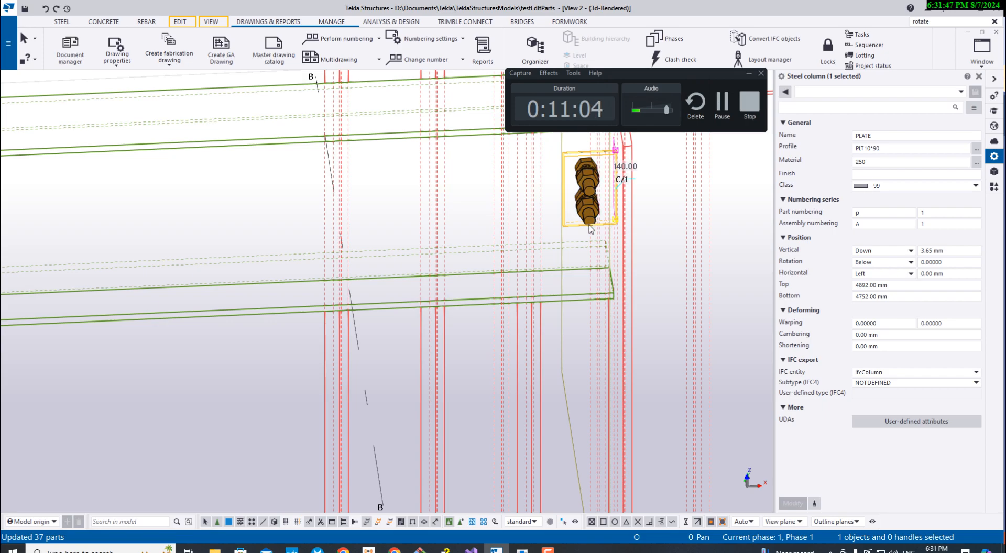
- Return to the bolted plate at the beam's grid A end and check its Rotation and Horizontal settings again
middle_click_drag(365, 257, 733, 246)
scroll(222, 286, "down", 4)
middle_click_drag(61, 285, 418, 255)
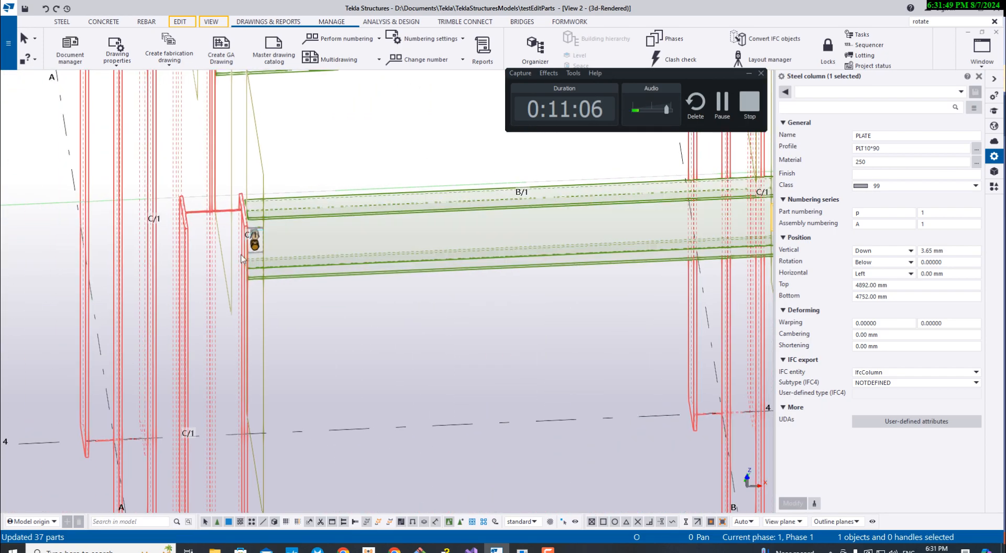
scroll(257, 255, "up", 1)
scroll(265, 254, "up", 3)
left_click(271, 255)
scroll(325, 240, "up", 2)
middle_click_drag(323, 239, 227, 252)
scroll(227, 252, "down", 1)
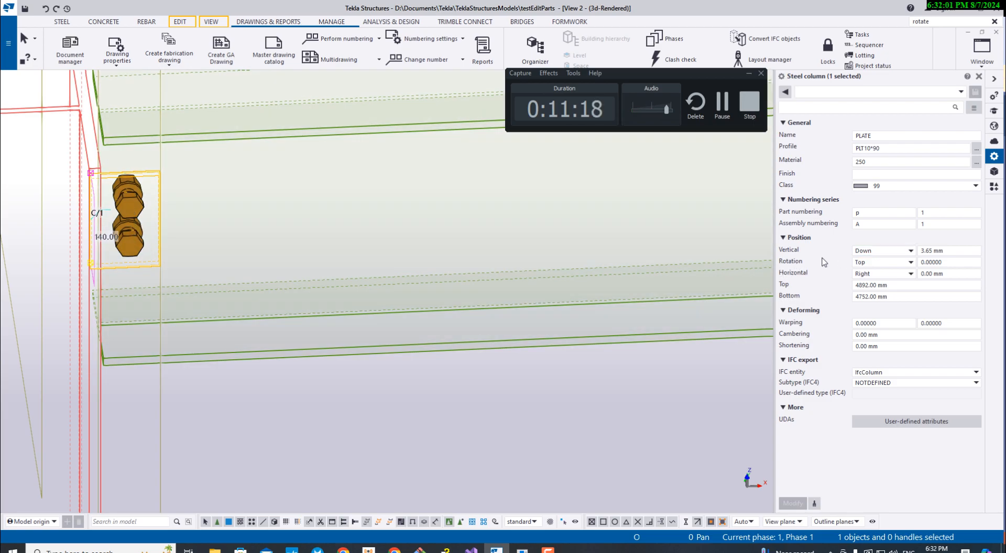
- Reselect the plate at the beam's grid B end and examine its Rotation value in the Position properties
scroll(382, 274, "down", 1)
middle_click_drag(382, 275, 133, 316)
scroll(133, 316, "down", 2)
middle_click_drag(752, 286, 352, 286)
scroll(404, 277, "up", 3)
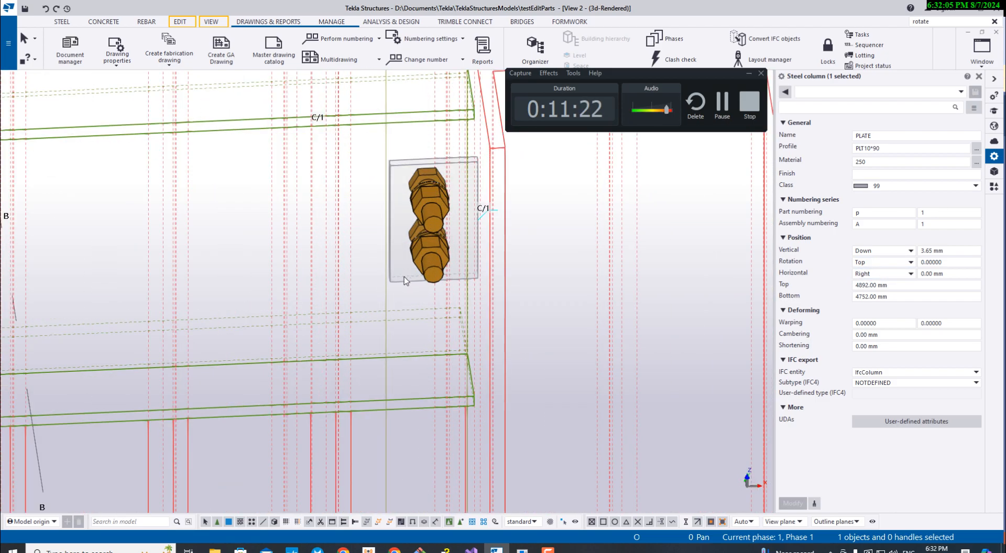
scroll(409, 279, "up", 4)
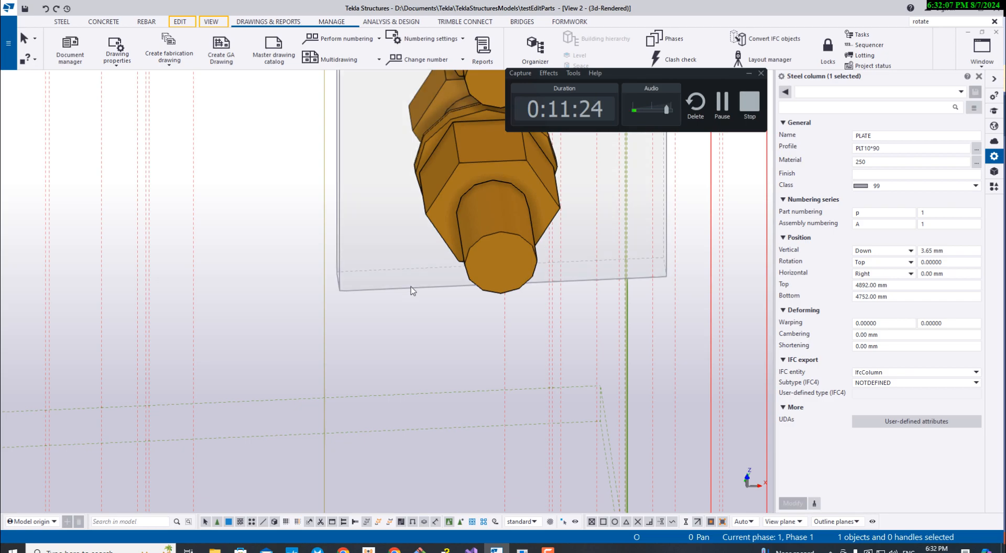
left_click(411, 288)
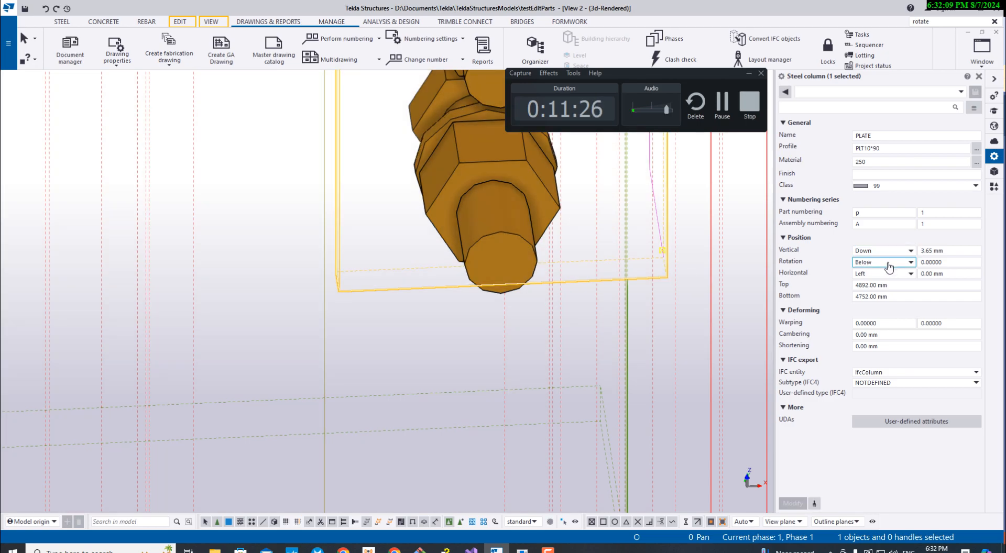
scroll(443, 283, "down", 5)
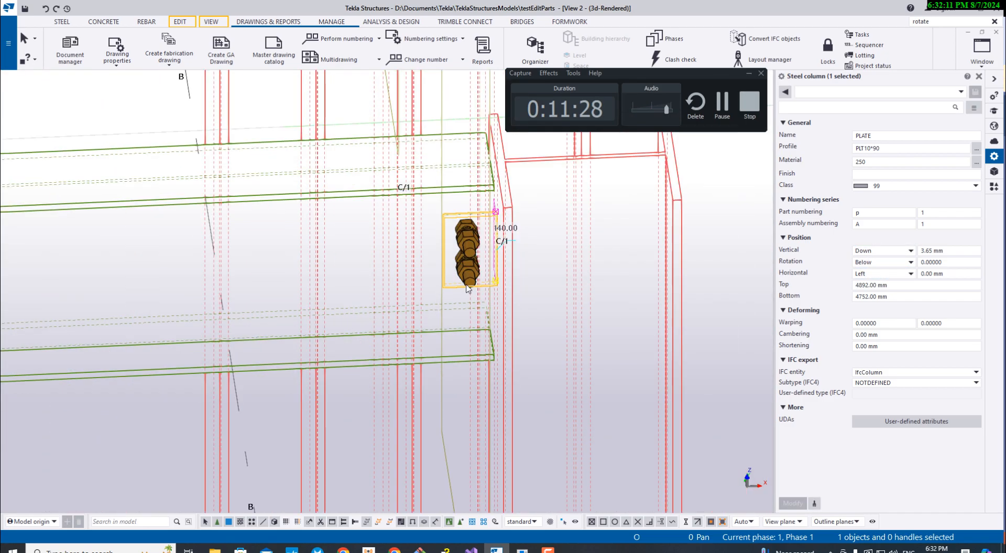
scroll(440, 285, "up", 3)
middle_click_drag(439, 282, 528, 271)
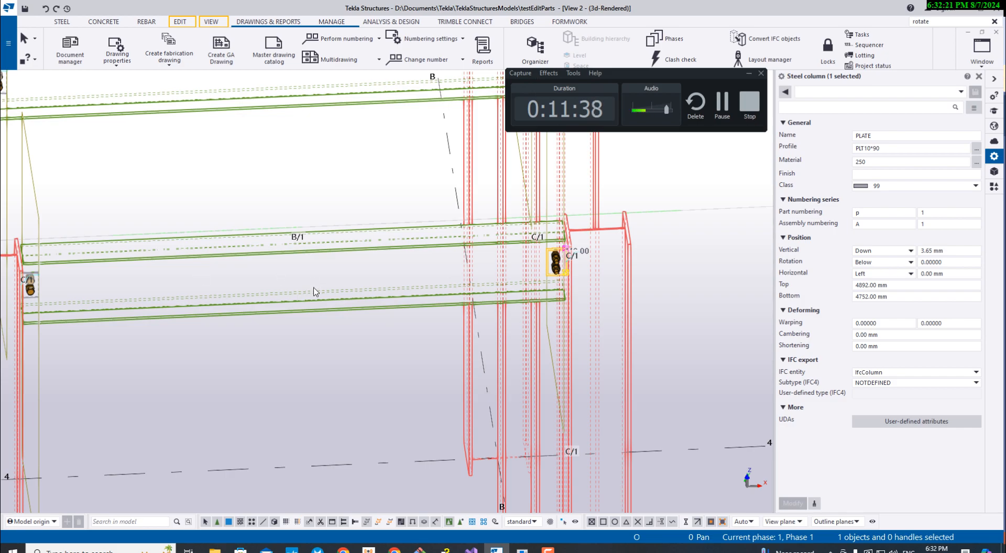
- Bring up the Part Editor and select the bolted plate at the beam's grid A end in the model
left_click(522, 549)
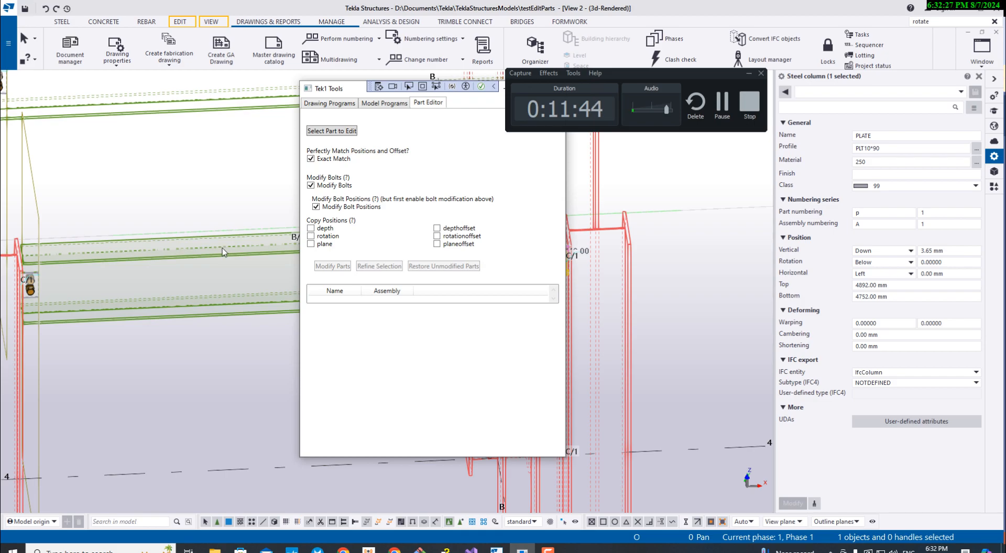
scroll(102, 284, "down", 2)
scroll(69, 285, "up", 1)
scroll(71, 289, "up", 2)
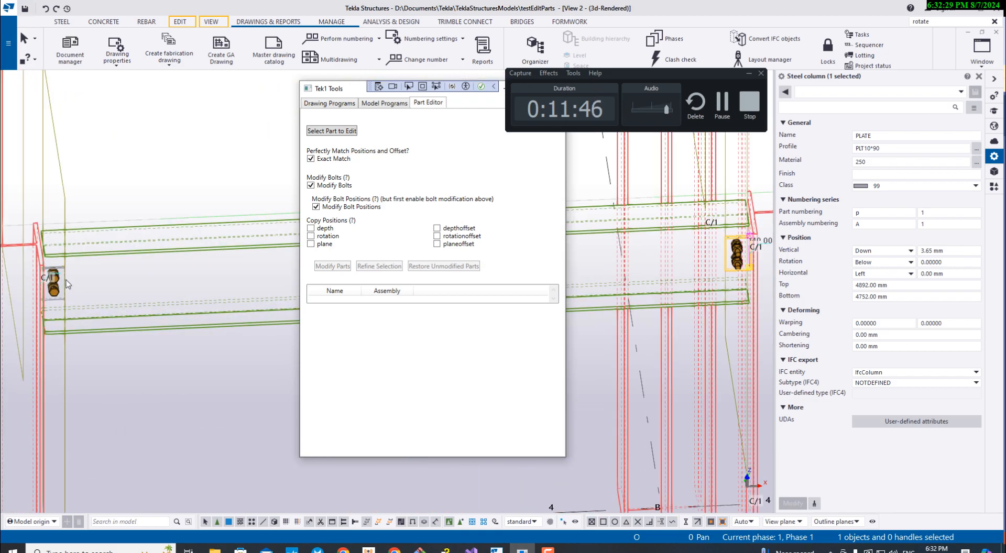
left_click(63, 285)
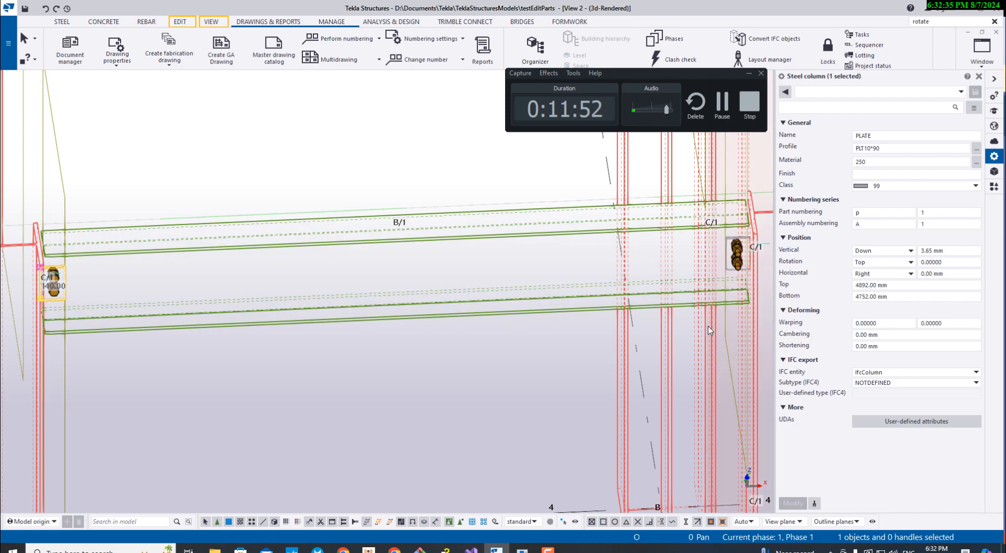
- Show the whole frame in 3D, and turn off Modify Bolts and Modify Bolt Positions in the Part Editor, leaving Exact Match on
middle_click_drag(701, 338, 676, 334, "ctrl")
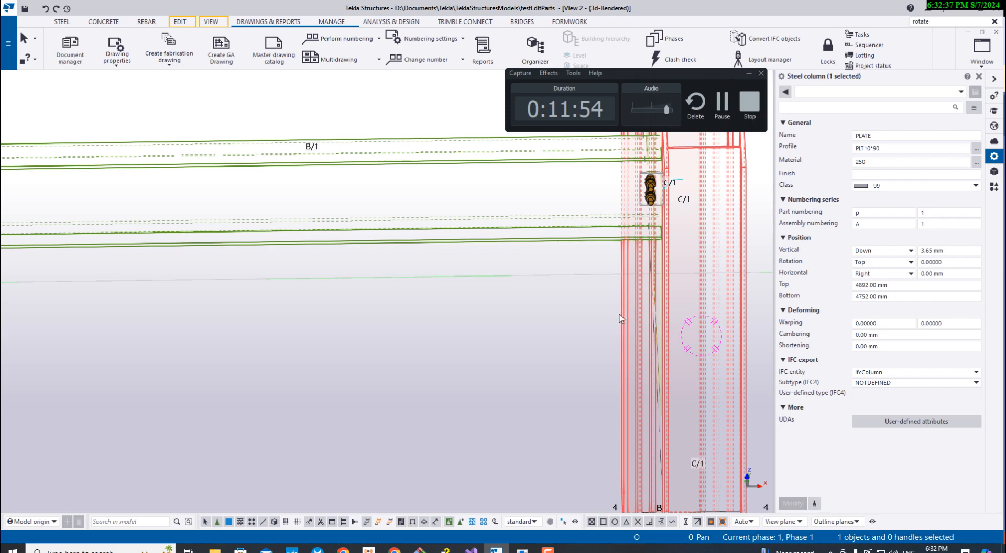
key("ctrl+p")
middle_click_drag(281, 360, 306, 237, "ctrl")
left_click(527, 550)
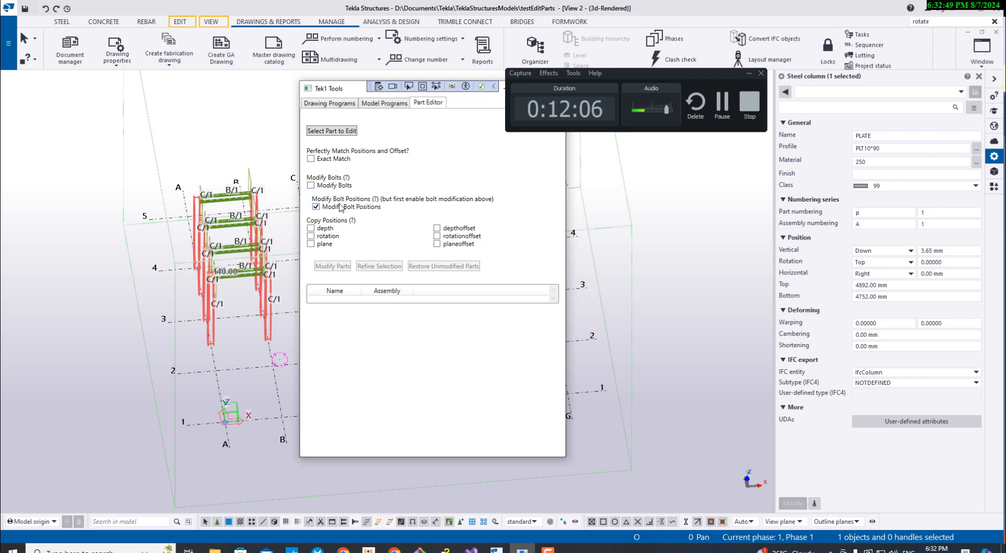
left_click_drag(334, 88, 457, 125)
- Examine the plates at both ends of the four beams between grids A and B
scroll(137, 335, "up", 3)
middle_click_drag(36, 401, 59, 423)
scroll(59, 422, "down", 1)
scroll(84, 338, "up", 3)
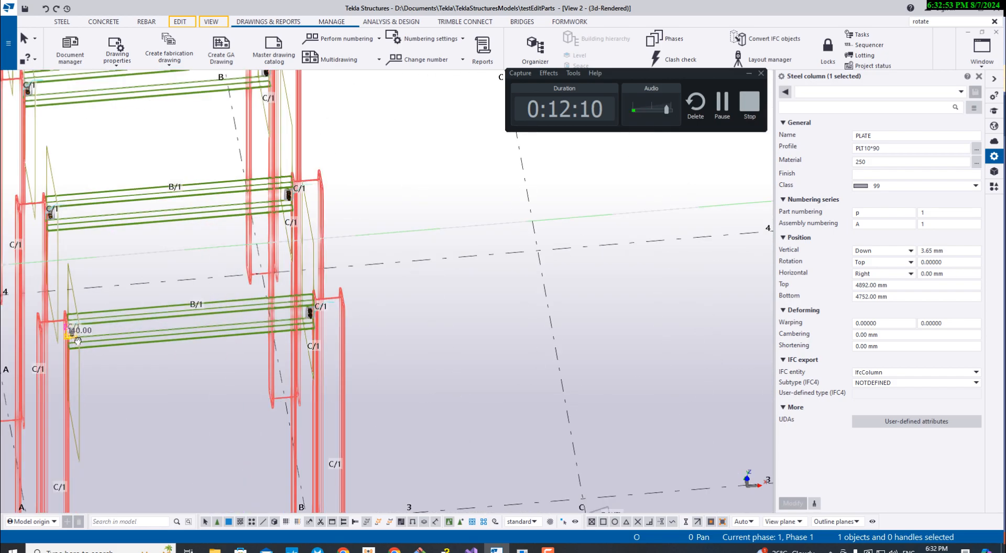
middle_click_drag(77, 343, 165, 365)
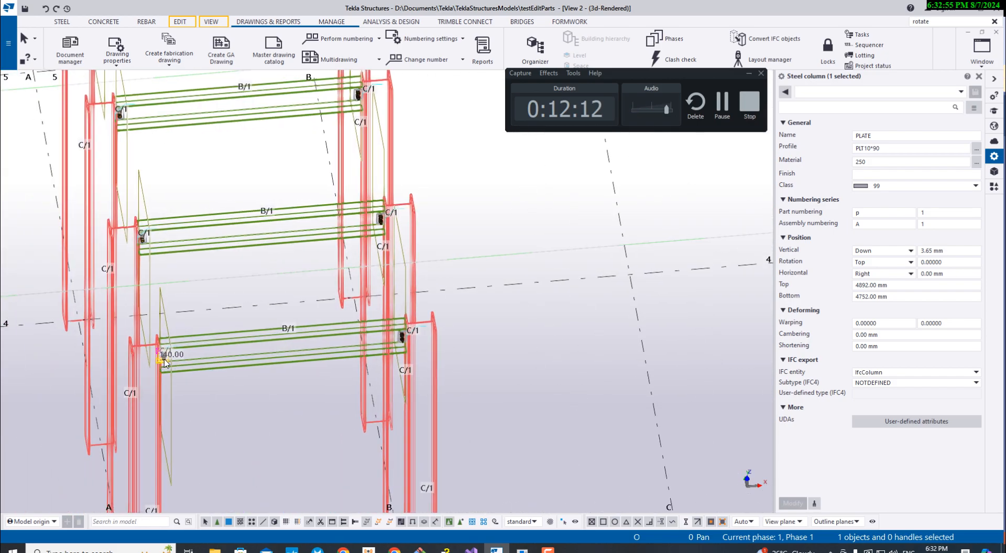
scroll(165, 362, "down", 3)
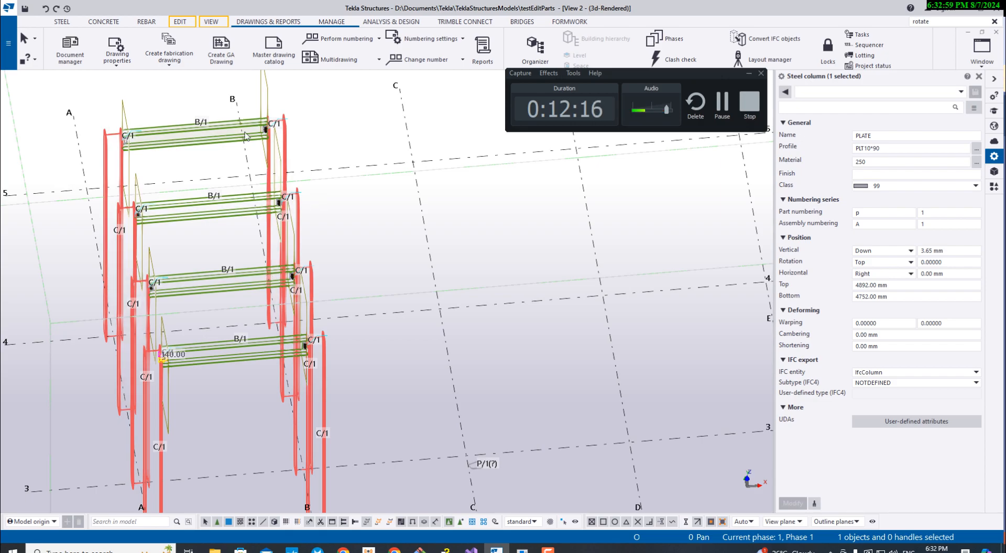
scroll(262, 134, "up", 5)
scroll(273, 126, "down", 5)
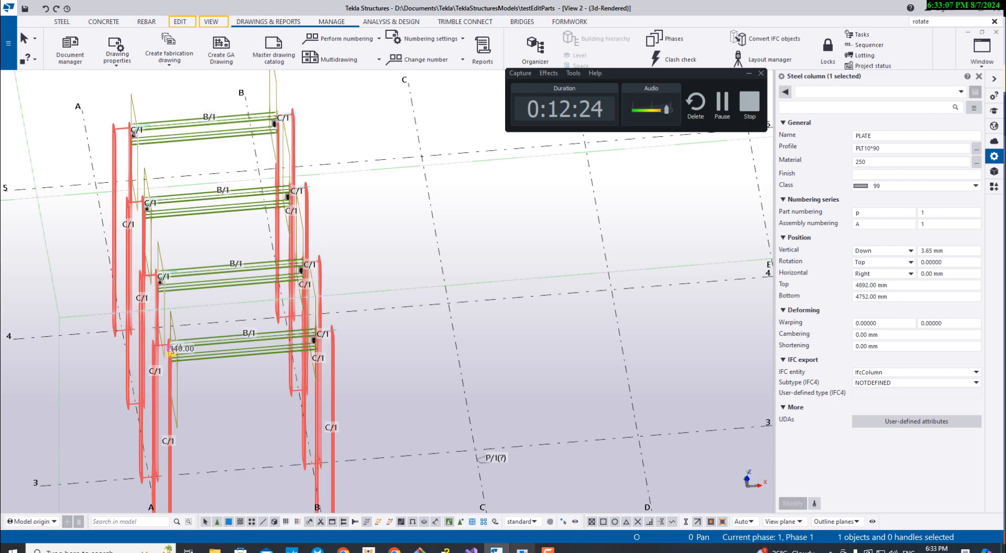
- Load the selected grid A end plate into the Part Editor as the part to edit, using Exact Match
left_click(522, 549)
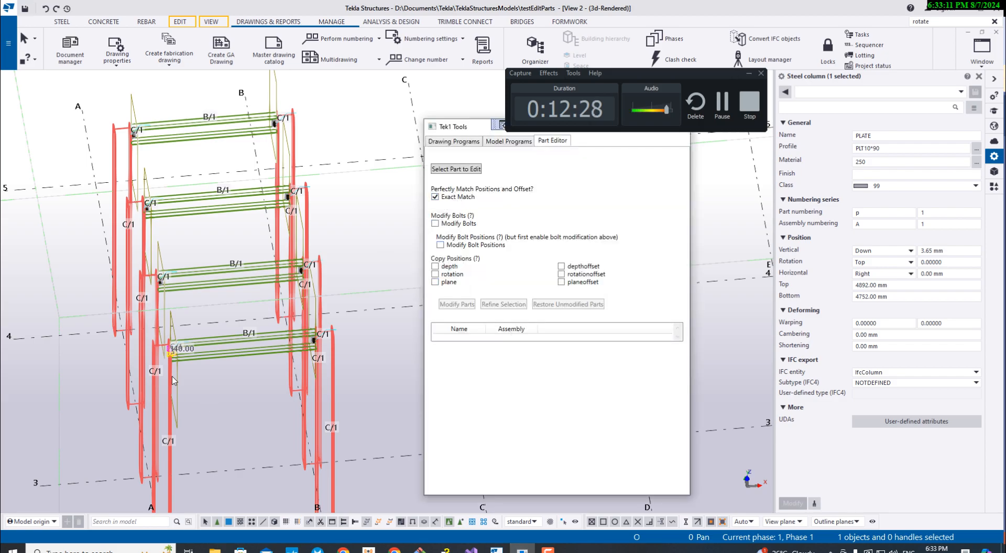
scroll(178, 321, "up", 5)
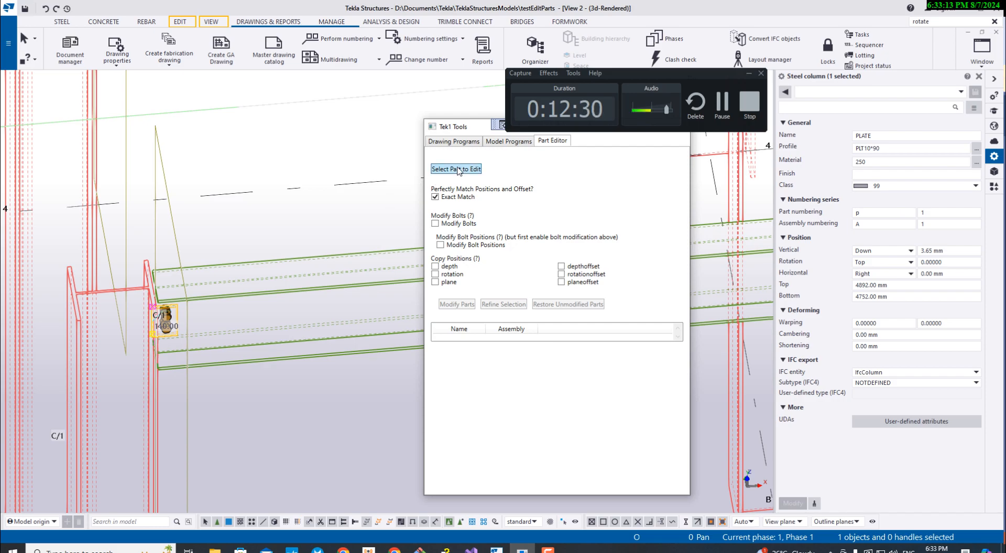
left_click(452, 169)
left_click(383, 323)
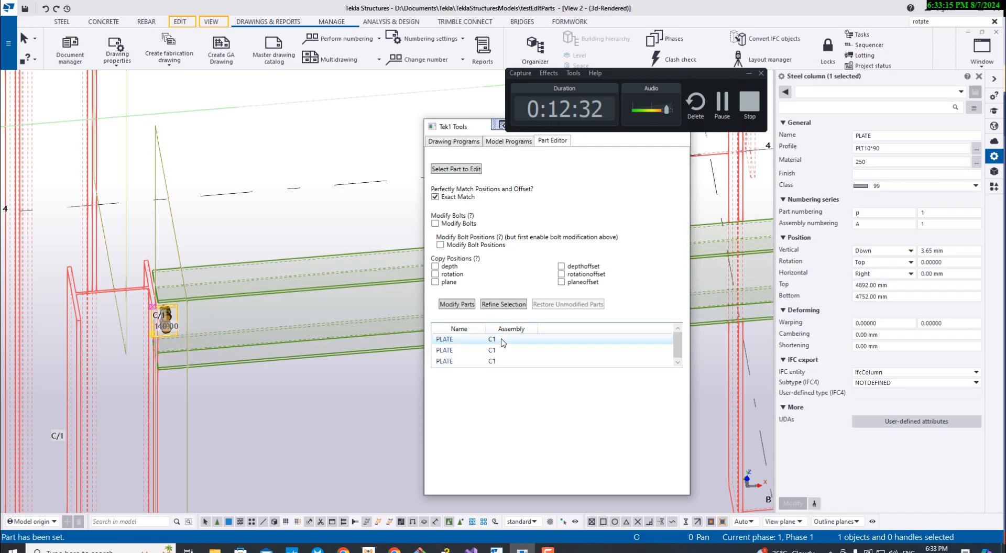
- Highlight the plates listed in the Part Editor one by one and check their locations along grid A in the model
scroll(356, 381, "down", 5)
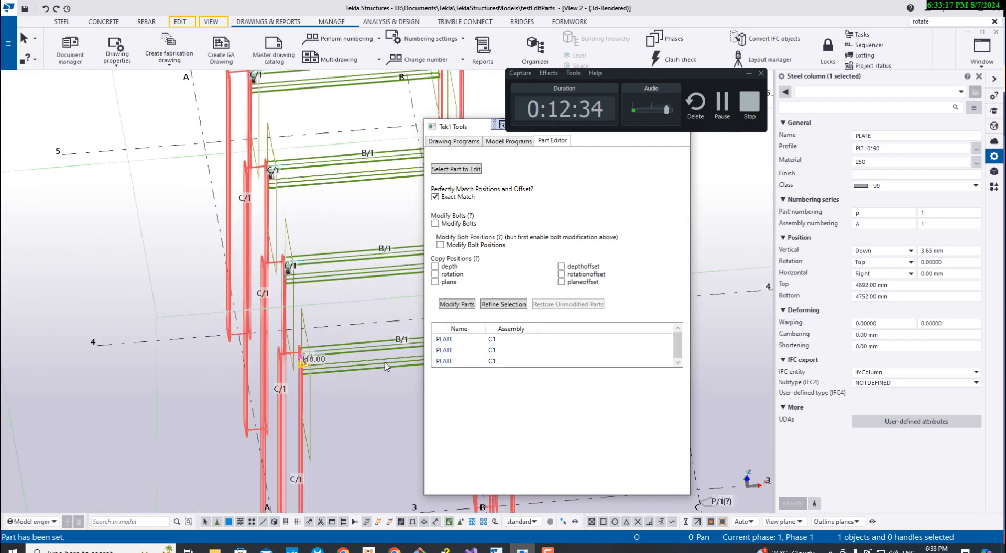
middle_click_drag(357, 343, 307, 373)
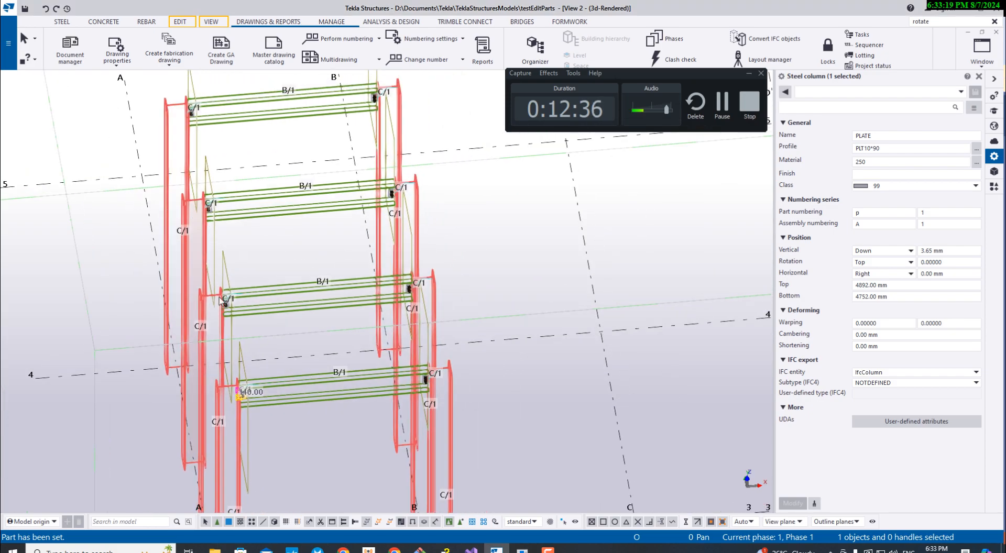
key("alt+Tab")
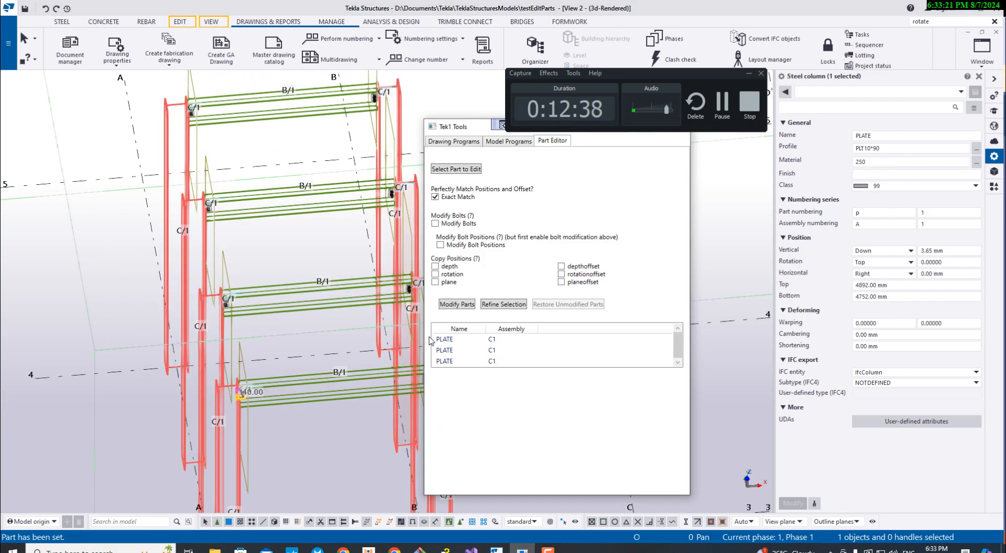
left_click(463, 354)
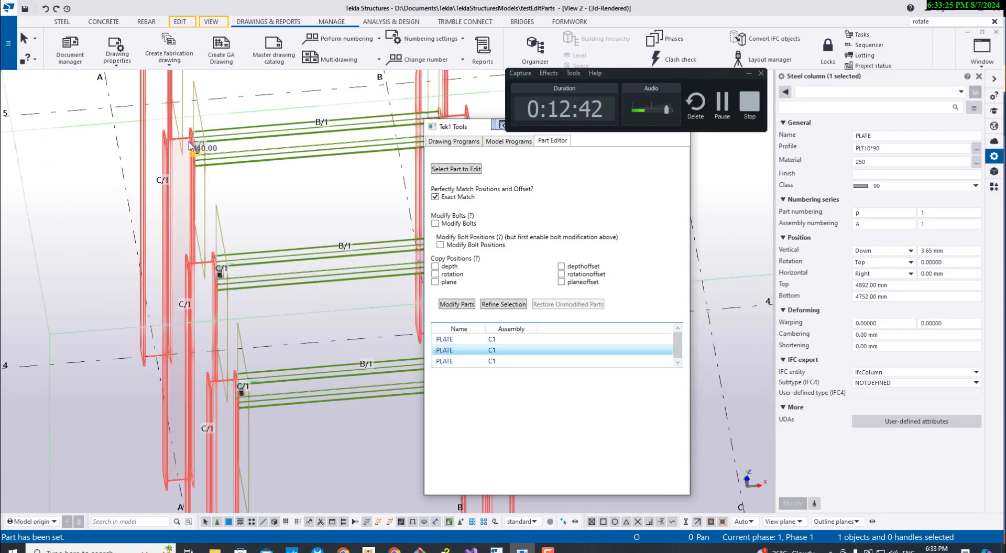
middle_click_drag(218, 177, 221, 254)
key("alt+Tab")
left_click(452, 362)
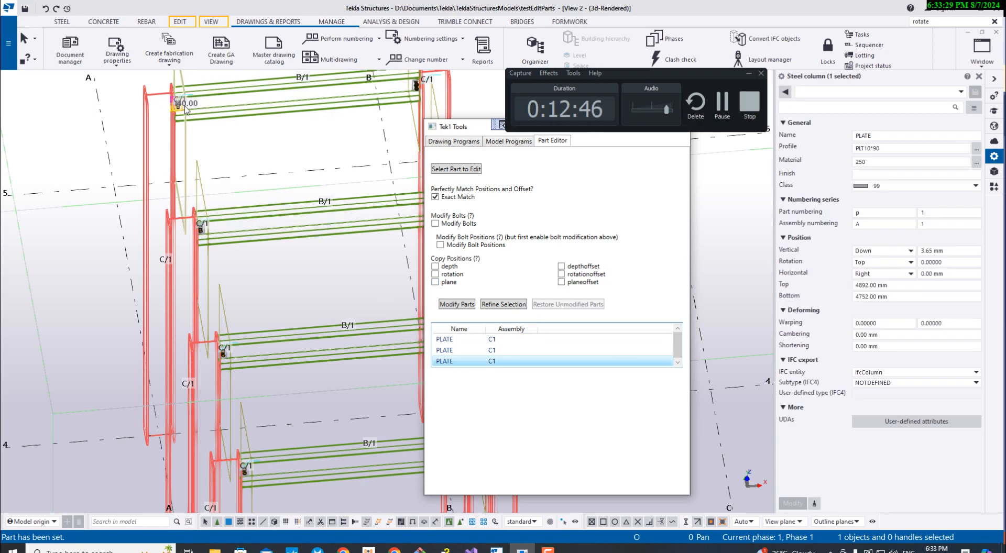
scroll(300, 271, "up", 10)
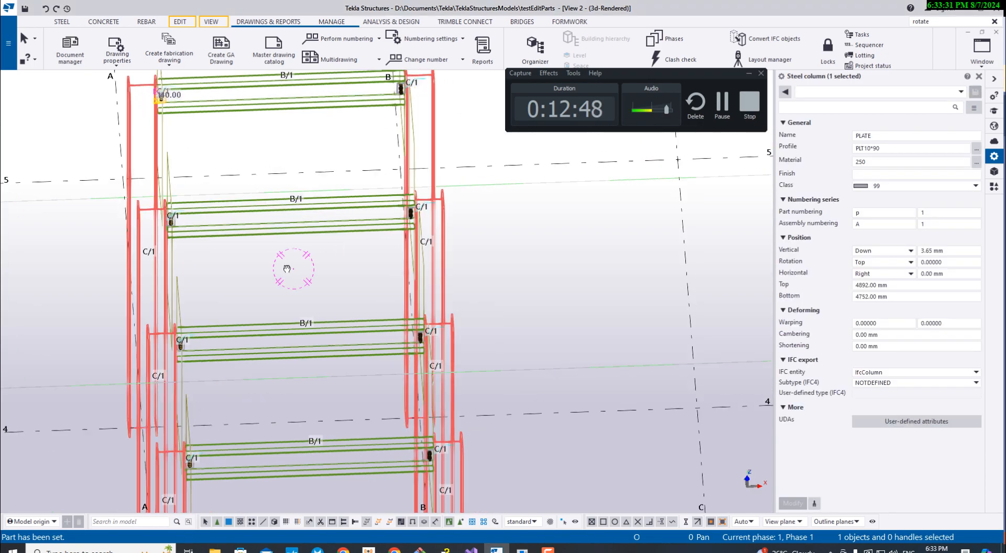
scroll(177, 192, "up", 2)
scroll(178, 193, "down", 10)
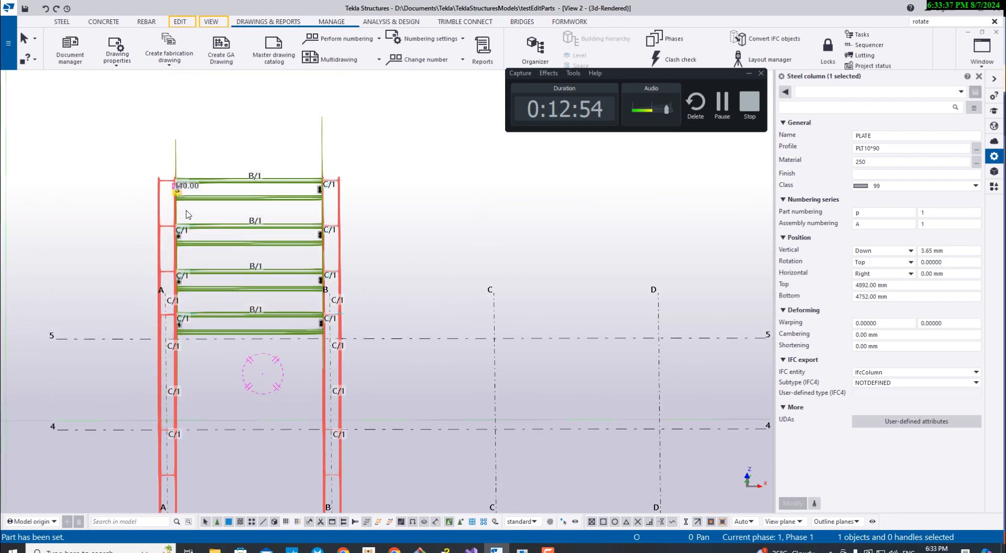
key("alt+Tab")
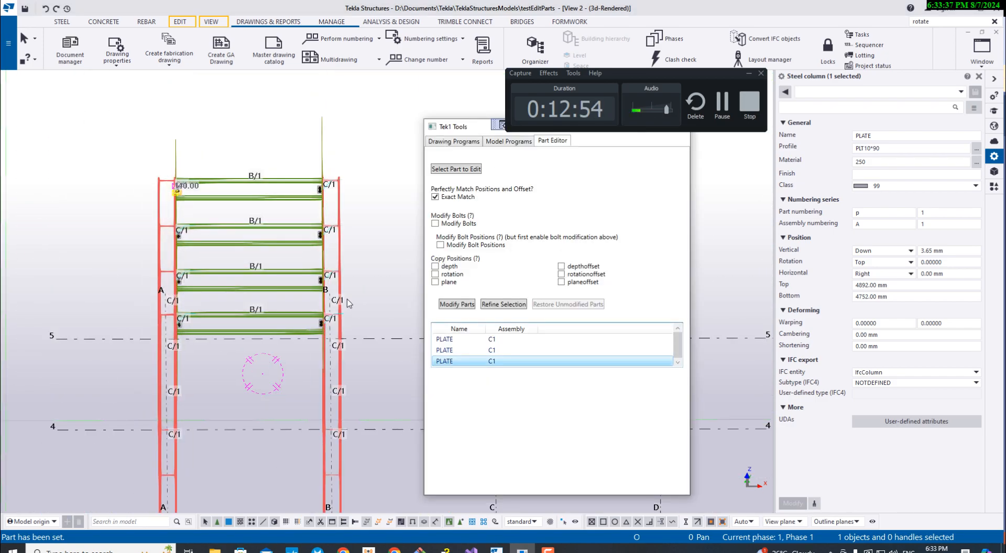
- Turn off Exact Match and load the lowest grid A end plate into the Part Editor as the part to edit
left_click(454, 201)
scroll(209, 207, "up", 5)
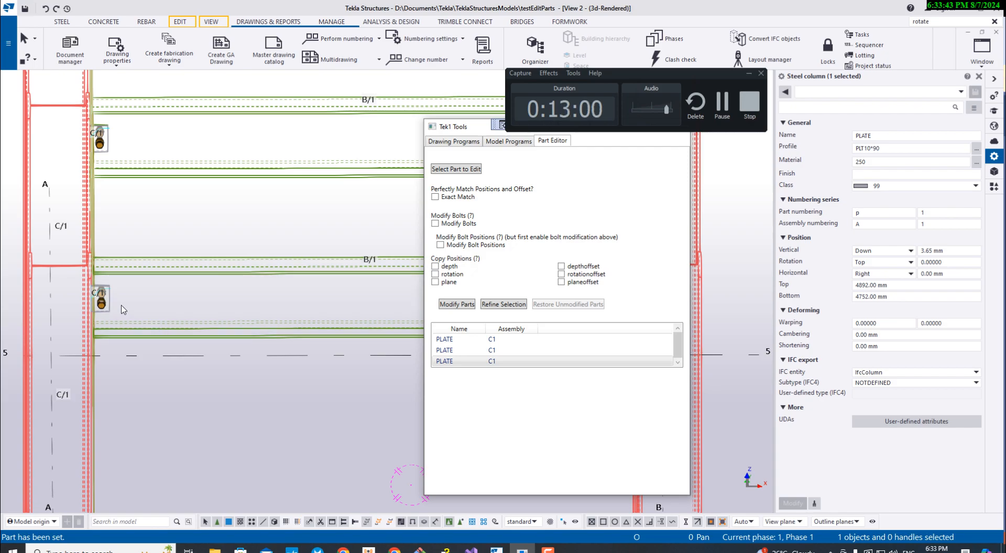
left_click(109, 310)
left_click(110, 311)
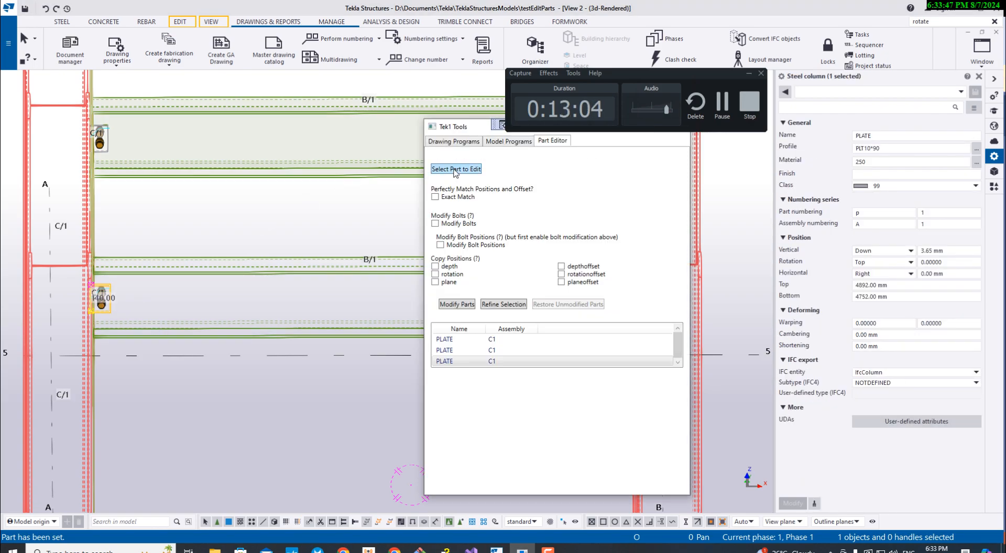
left_click(455, 171)
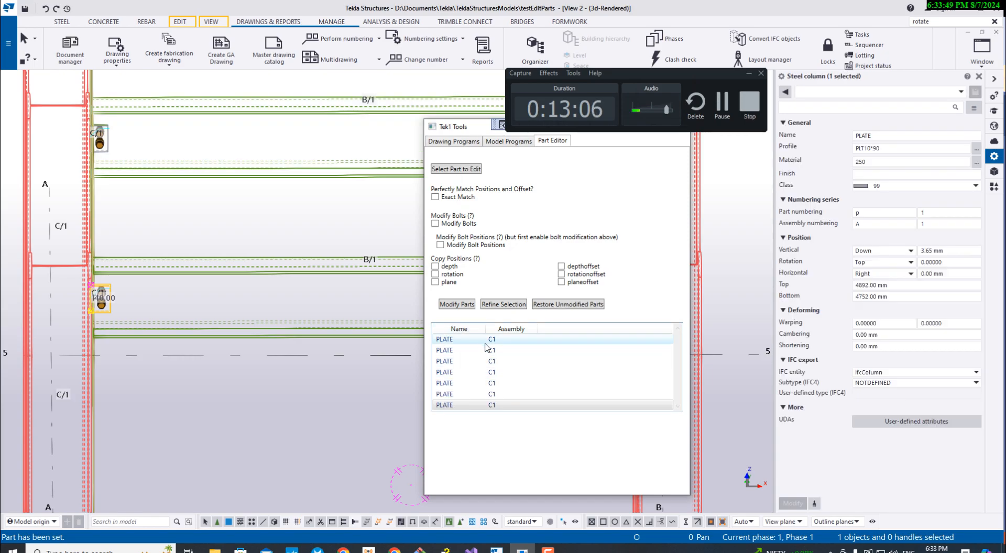
- Check the locations of the matching end plates along grids A and B in the model
scroll(287, 366, "down", 2)
middle_click_drag(287, 367, 78, 368)
scroll(234, 319, "up", 4)
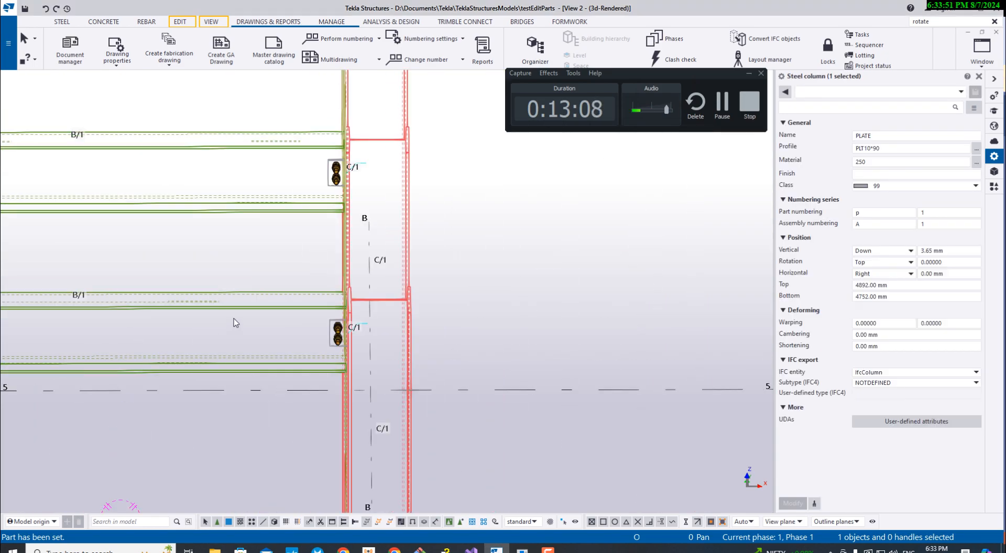
middle_click_drag(372, 276, 371, 367)
scroll(357, 297, "down", 4)
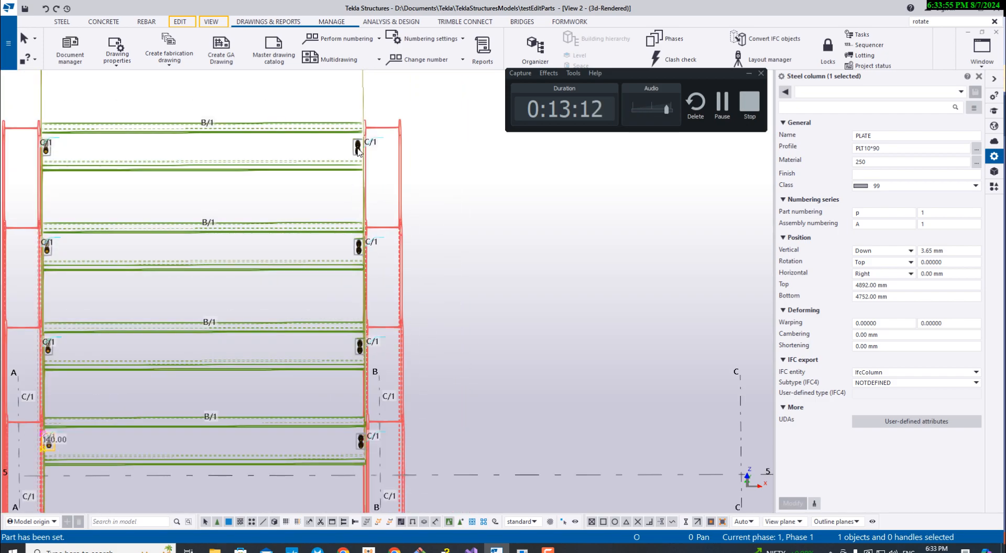
scroll(366, 447, "up", 5)
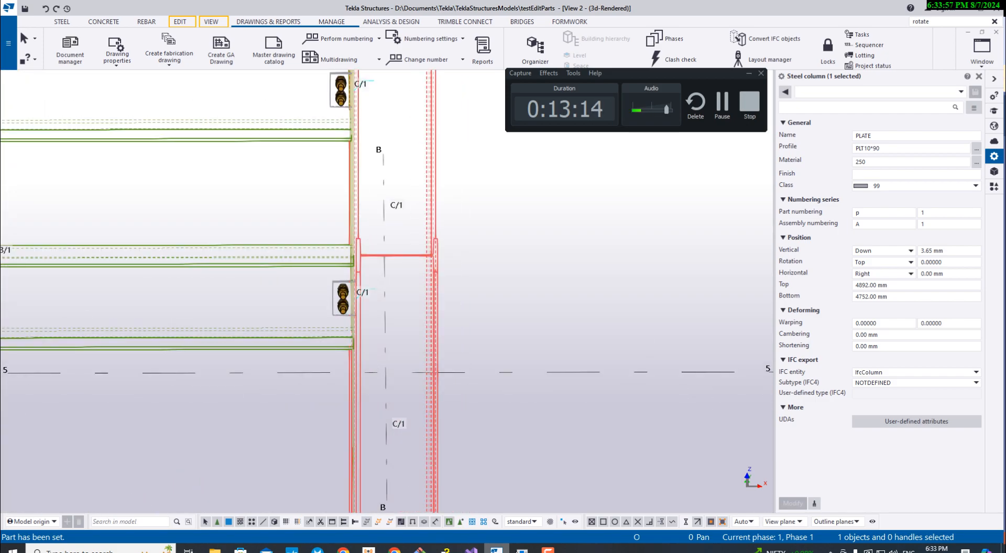
- Turn Exact Match back on and reload the lowest grid A end plate as the part to edit
left_click(523, 550)
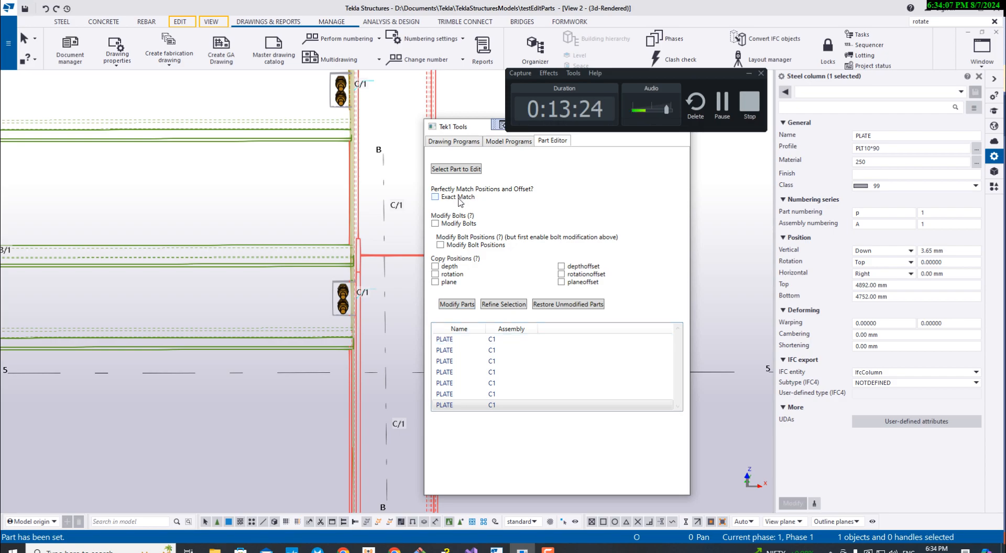
middle_click_drag(276, 320, 412, 320)
scroll(412, 320, "down", 6)
scroll(310, 319, "up", 3)
left_click(498, 548)
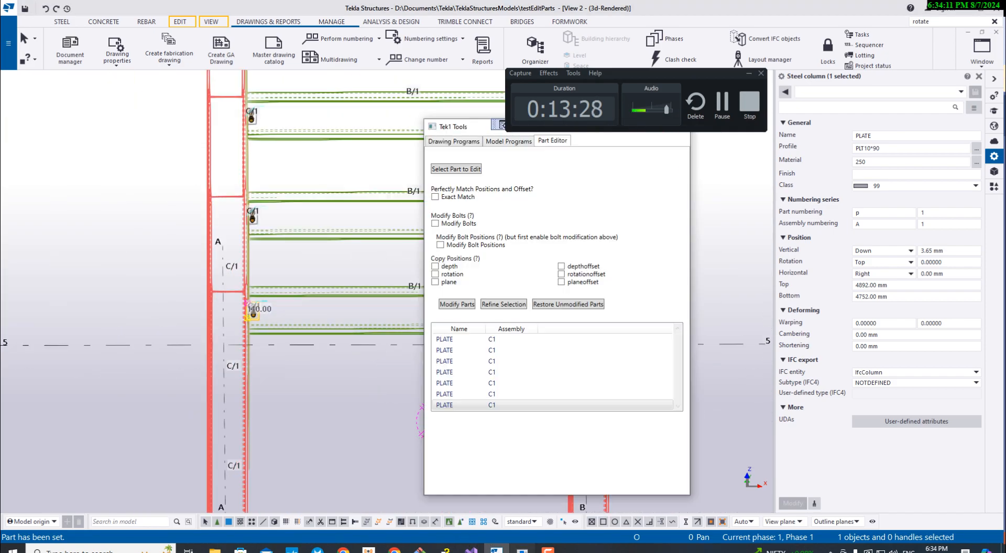
left_click(455, 170)
left_click(252, 310)
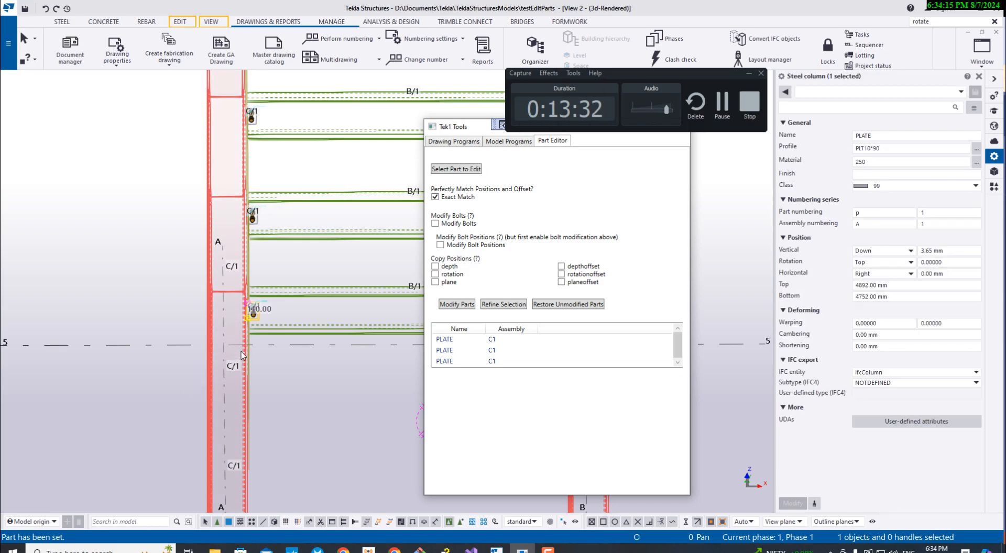
- Select the lowest grid A end plate and examine its position properties alongside the Part Editor's copy options
middle_click_drag(257, 283, 228, 402)
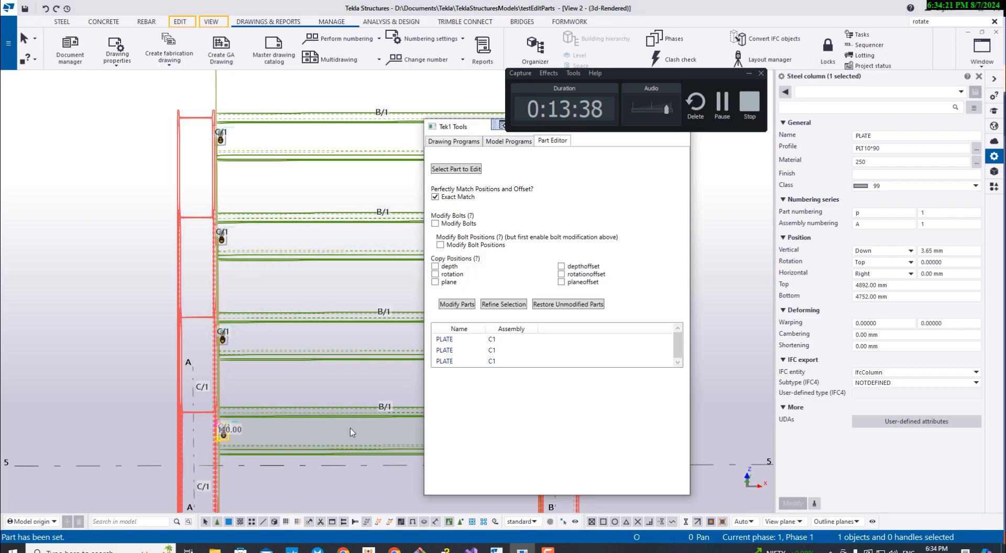
middle_click_drag(350, 429, 345, 365)
scroll(216, 385, "up", 8)
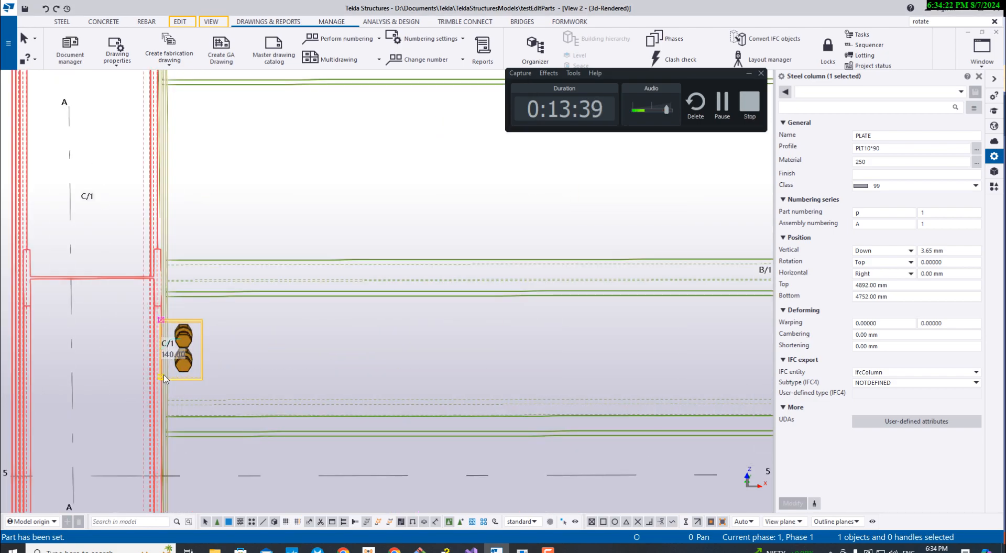
scroll(210, 391, "down", 4)
left_click(234, 381)
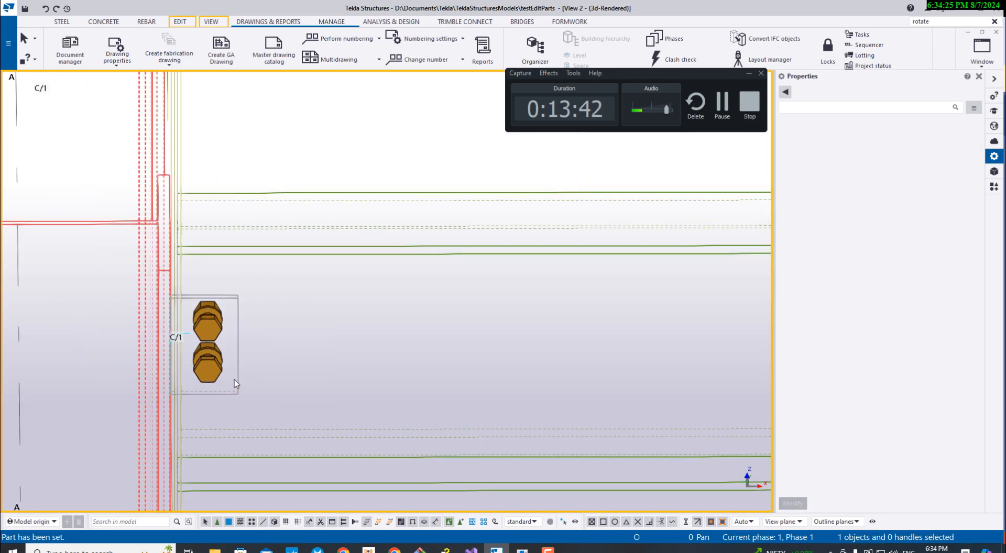
left_click(237, 383)
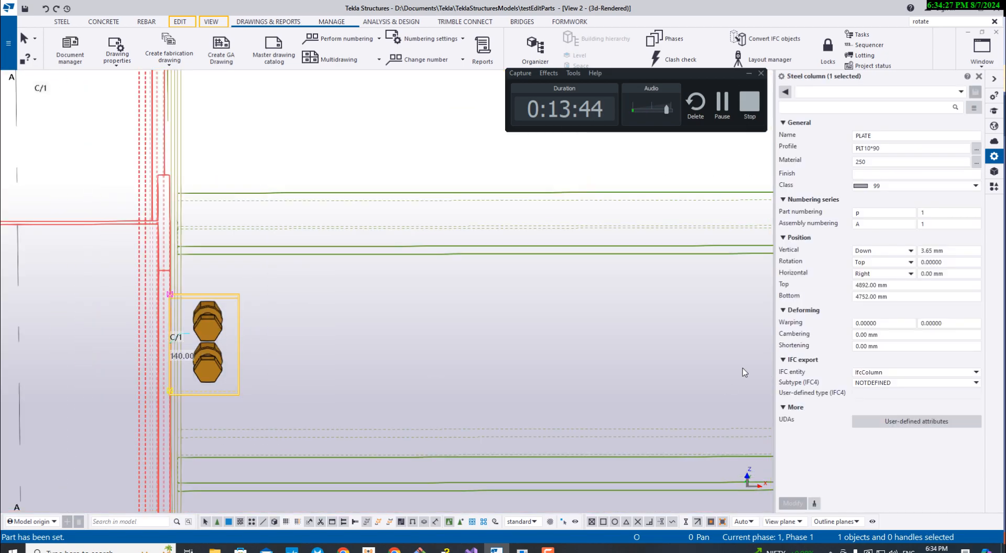
left_click(522, 550)
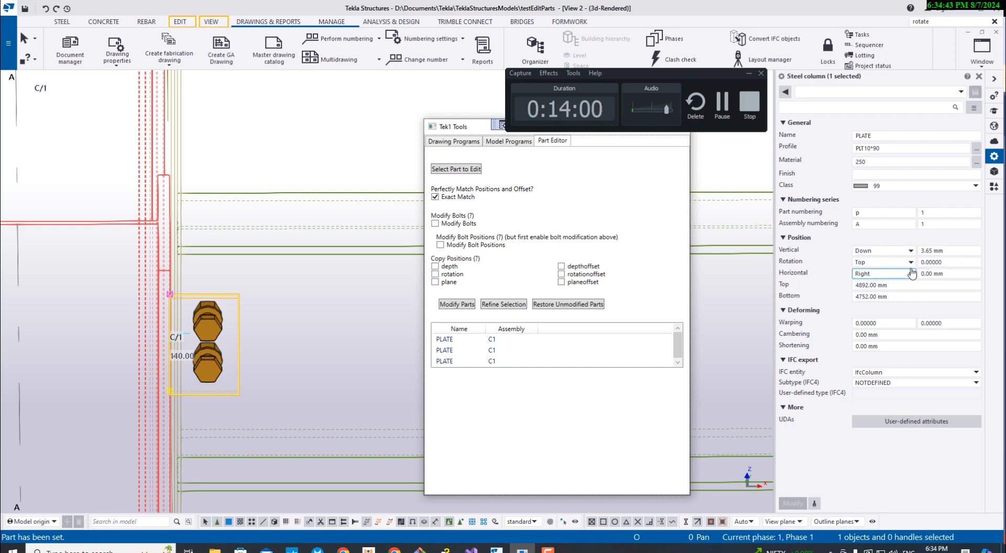
- Apply the vertical position Middle to the selected plate, and change it back to Down
left_click(891, 255)
left_click(892, 255)
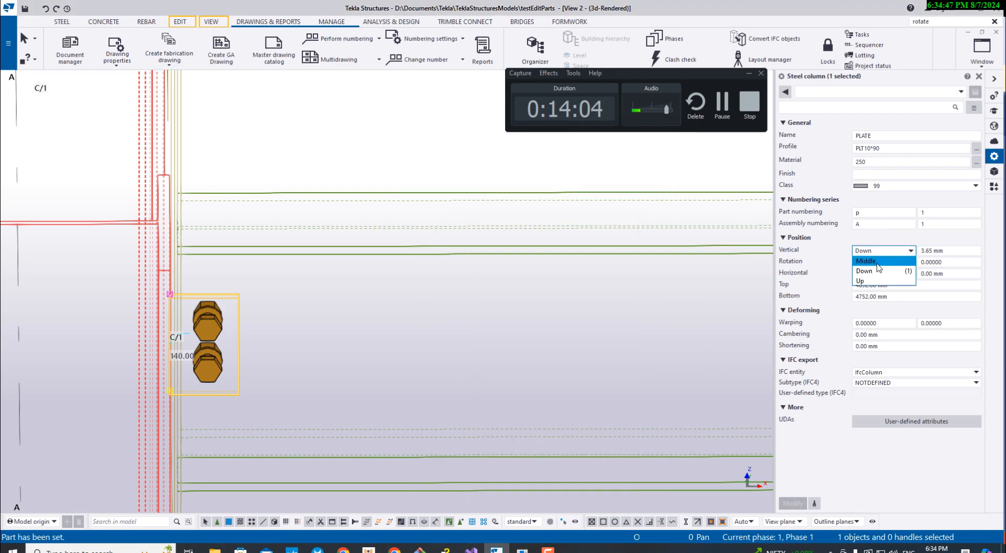
left_click(872, 262)
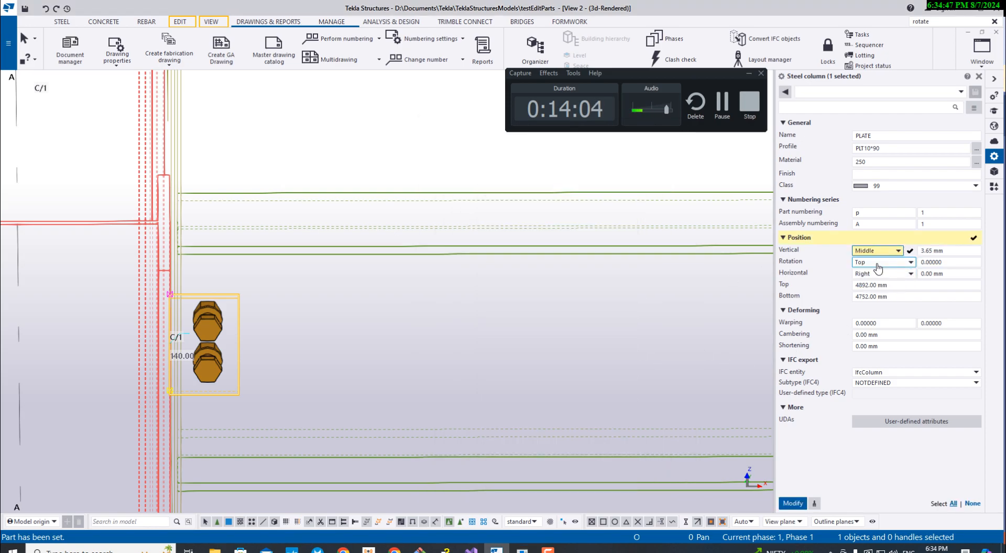
left_click(794, 504)
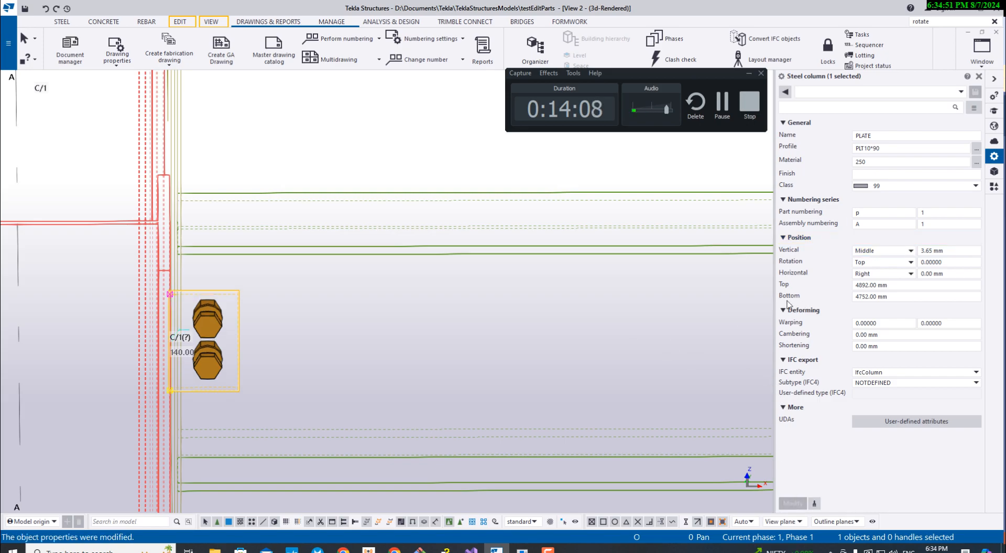
left_click(887, 251)
left_click(874, 272)
left_click(793, 503)
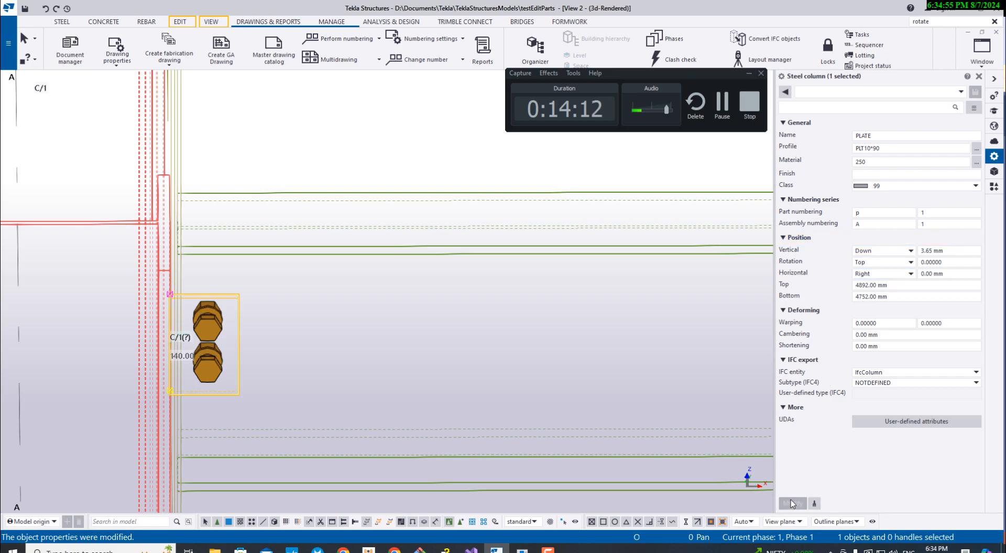
- Apply the horizontal position Left to the selected plate, and undo that change
left_click(897, 279)
left_click(884, 294)
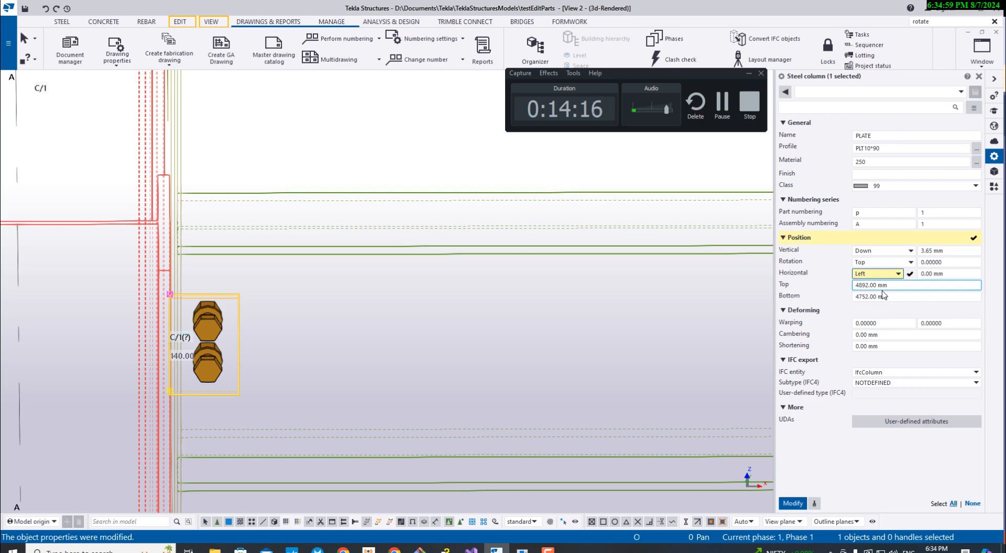
left_click(792, 504)
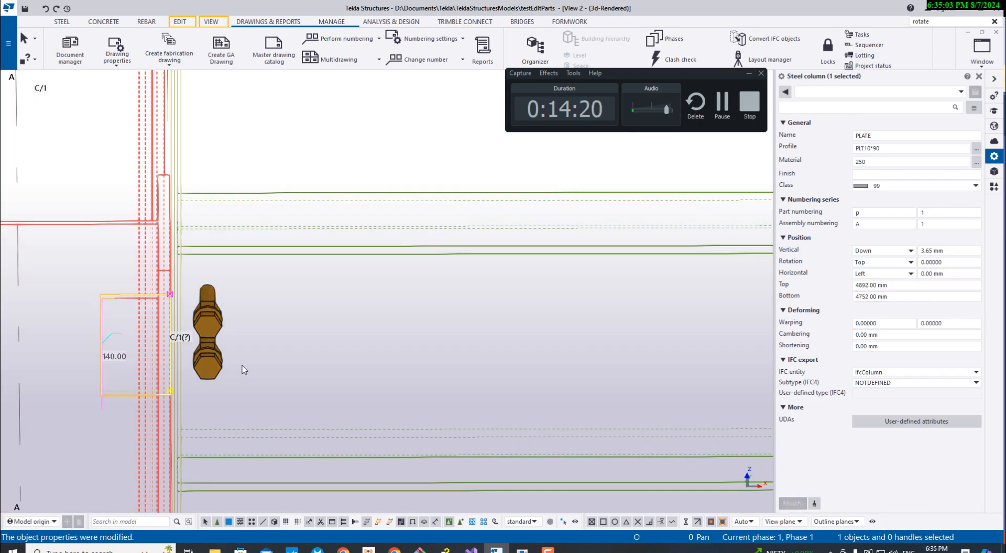
left_click(537, 365)
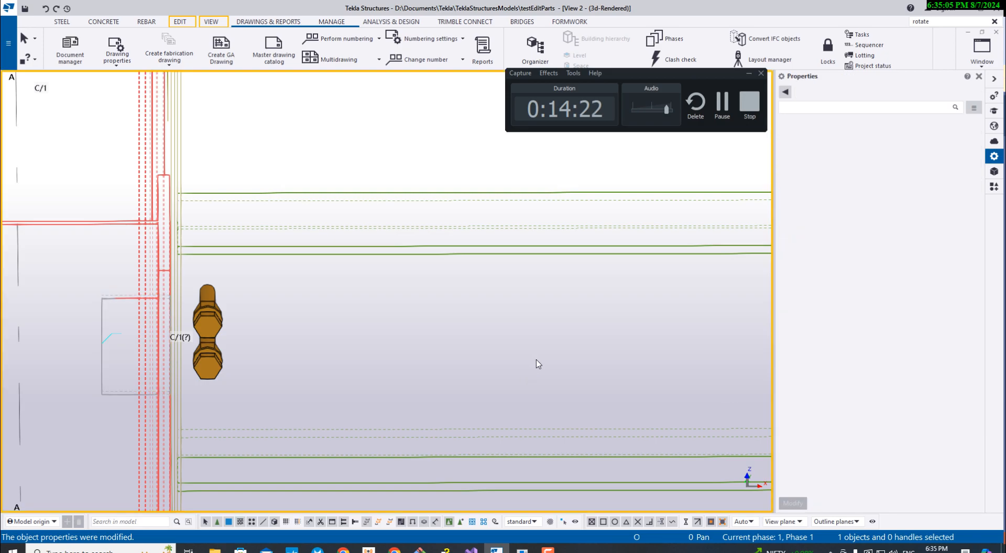
key("ctrl+z")
left_click(553, 349)
key("ctrl+z")
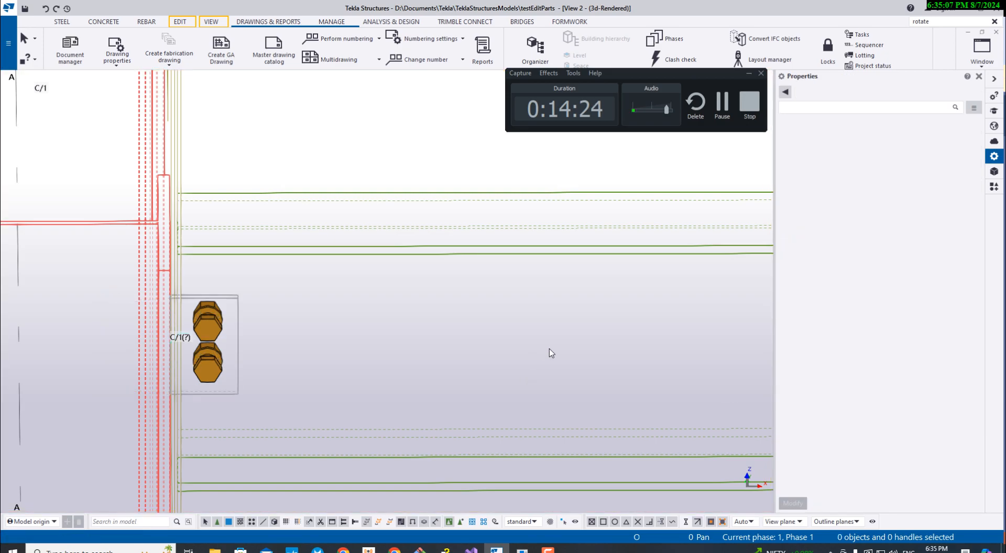
- Select the bolt group on the lowest grid A end plate and set its bolt distances in X to 60 60 60
left_click(523, 550)
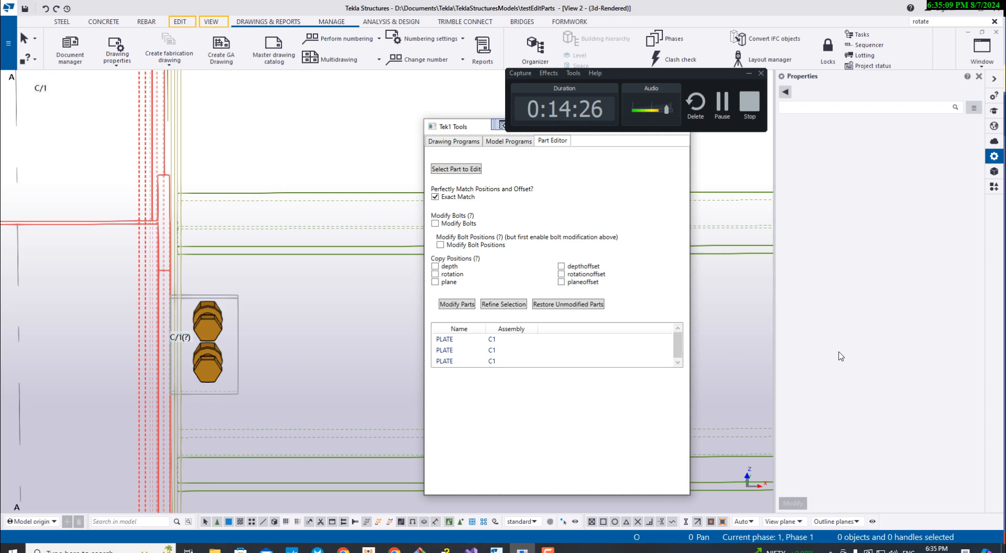
left_click(471, 305)
left_click(237, 316)
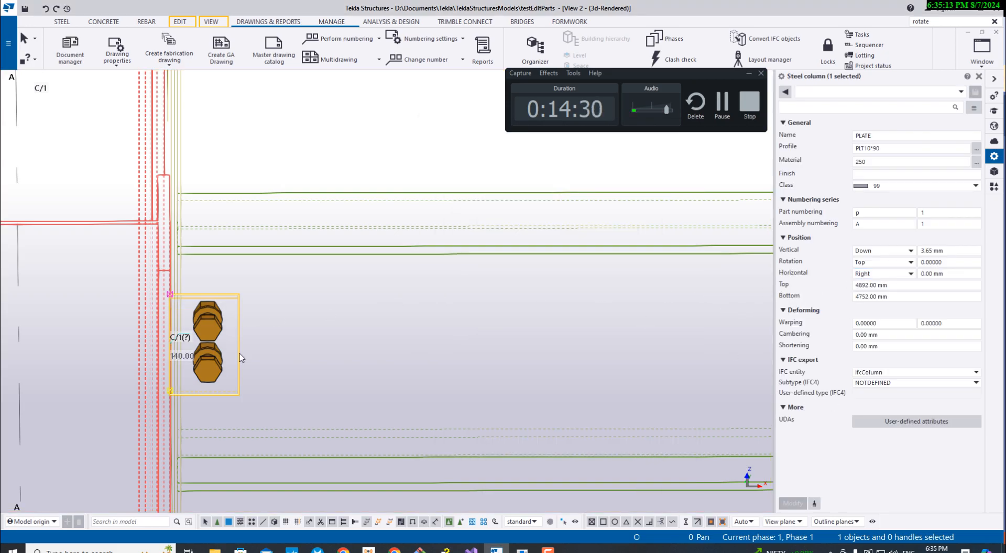
scroll(214, 378, "down", 2)
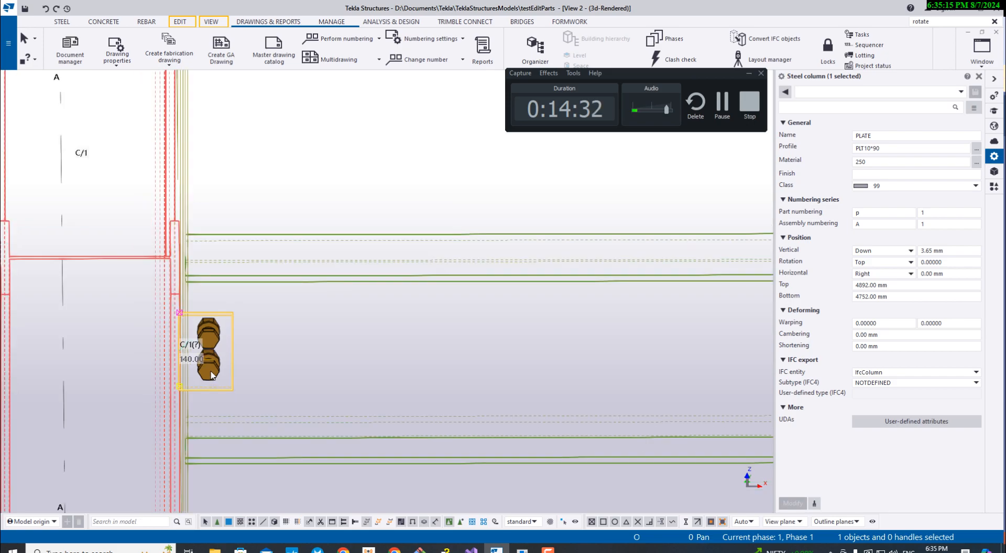
left_click(212, 375)
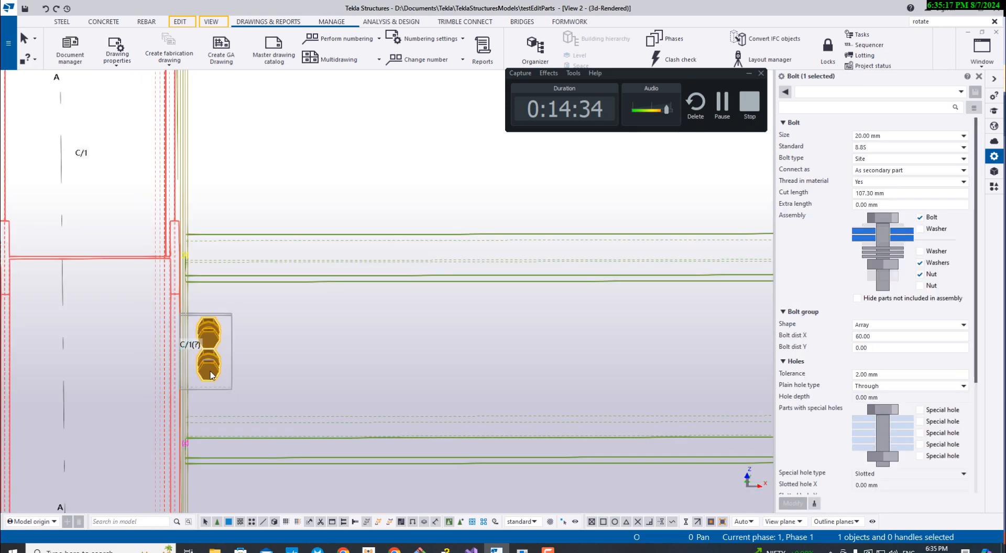
left_click(864, 336)
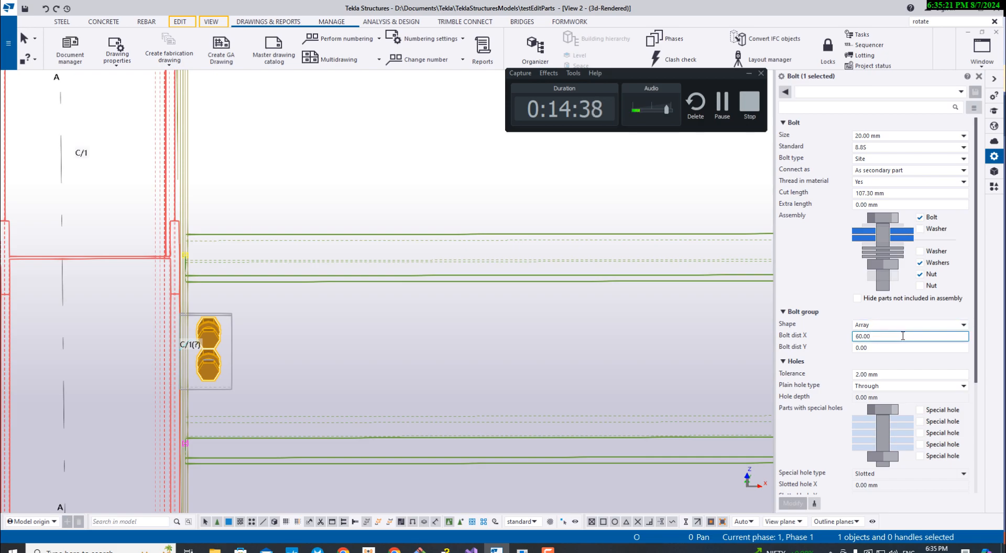
type("60")
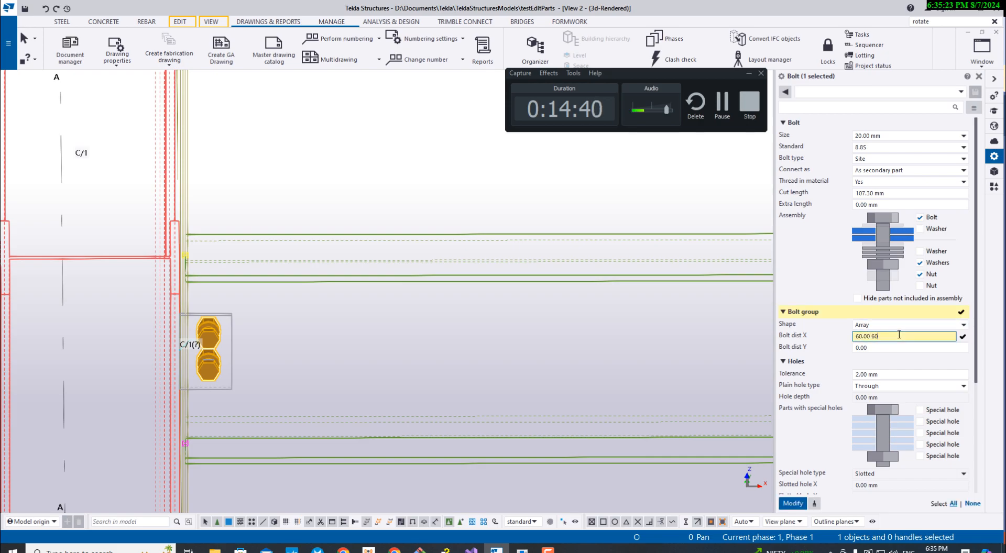
type(" 60")
left_click(793, 504)
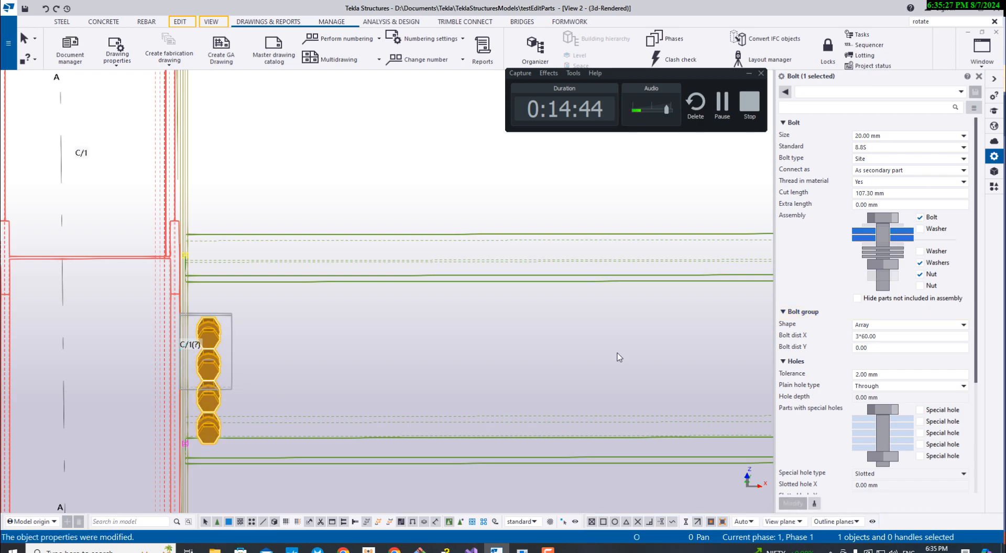
- Set the bolt group's distances in Y to 50 50, check the array in the model, and bring the Part Editor back up
left_click(805, 350)
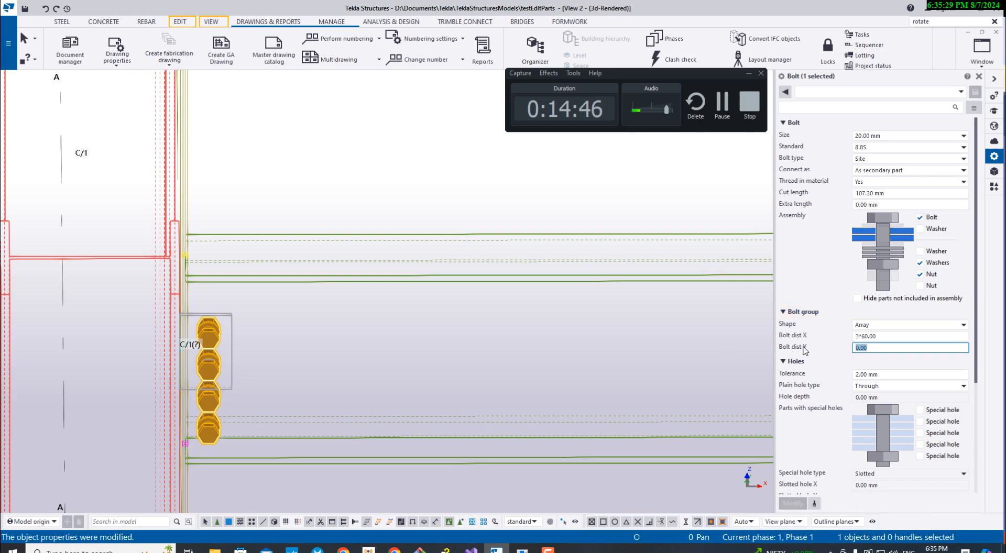
type("50 50")
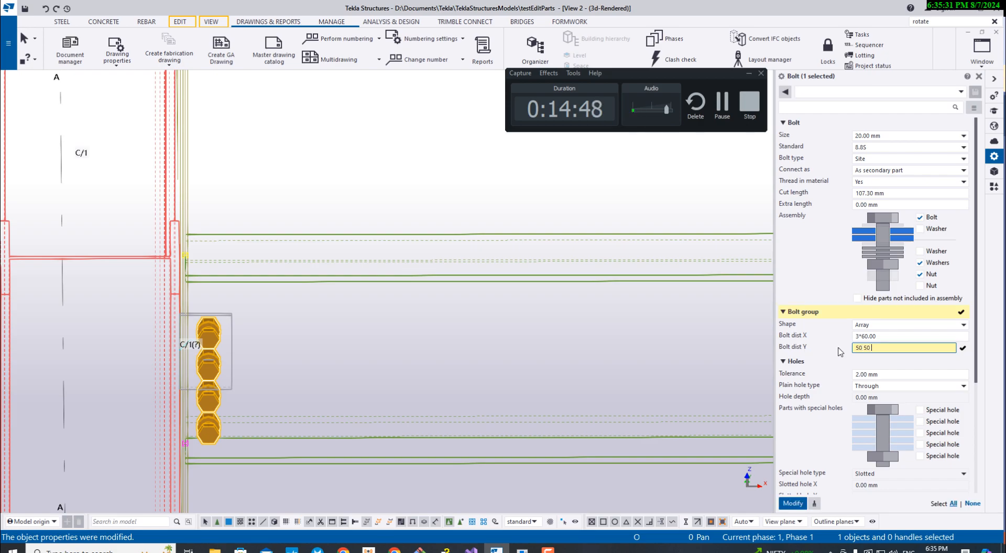
left_click(792, 504)
scroll(210, 388, "down", 3)
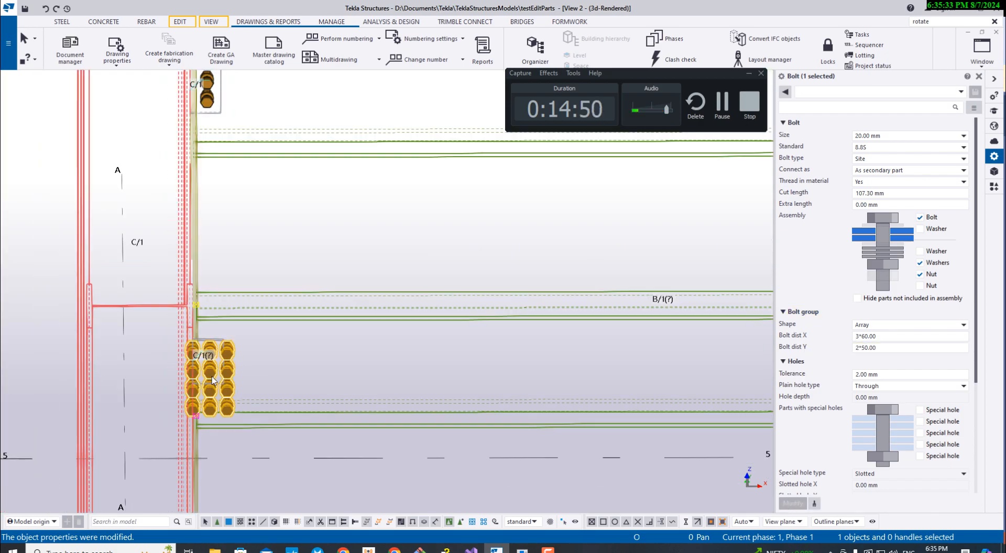
scroll(216, 378, "up", 3)
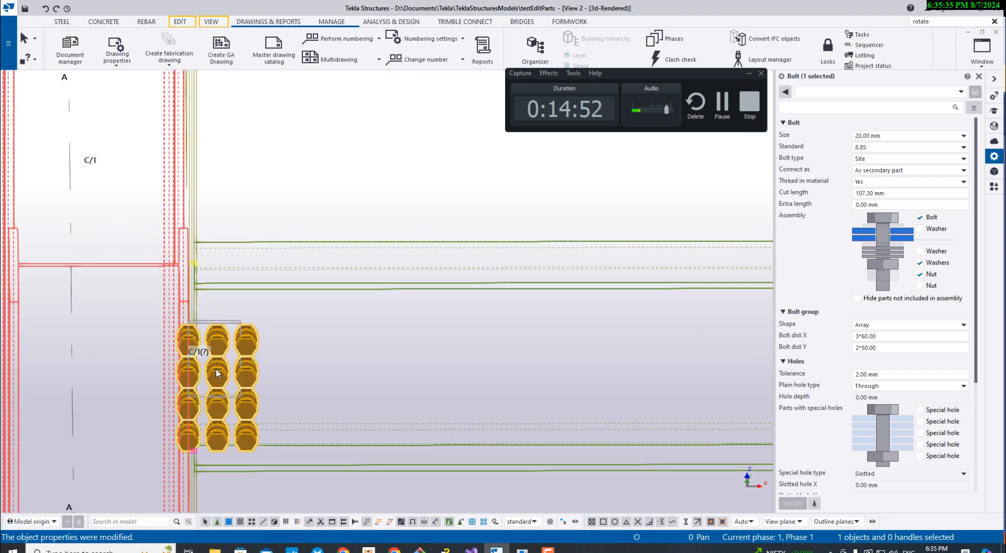
scroll(229, 370, "down", 5)
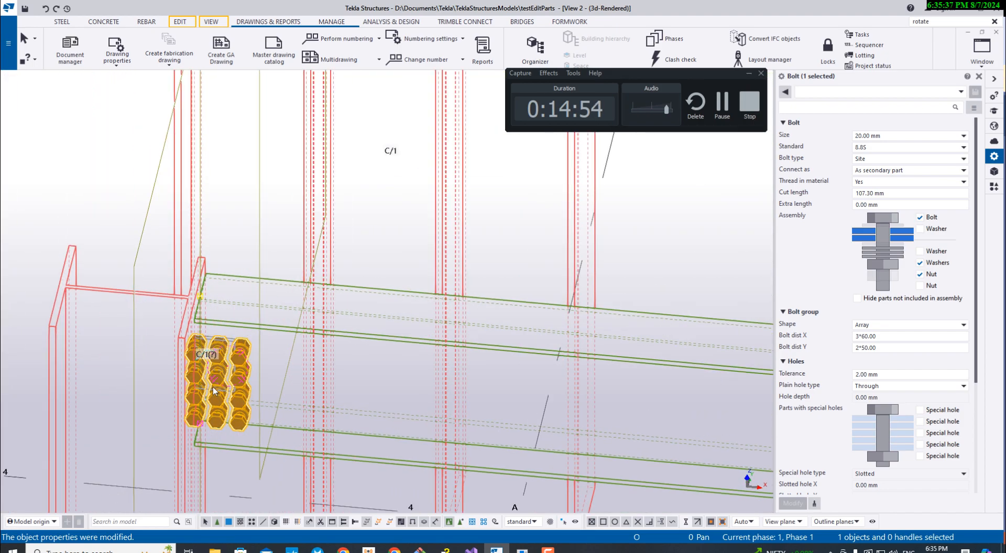
left_click(522, 550)
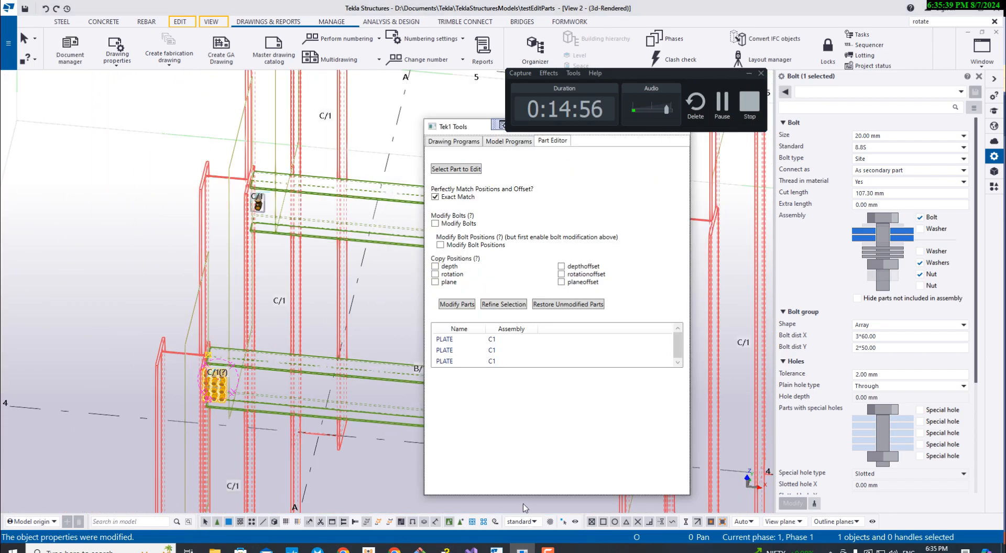
- Enable both Modify Bolts and Modify Bolt Positions for the part edit
left_click(455, 225)
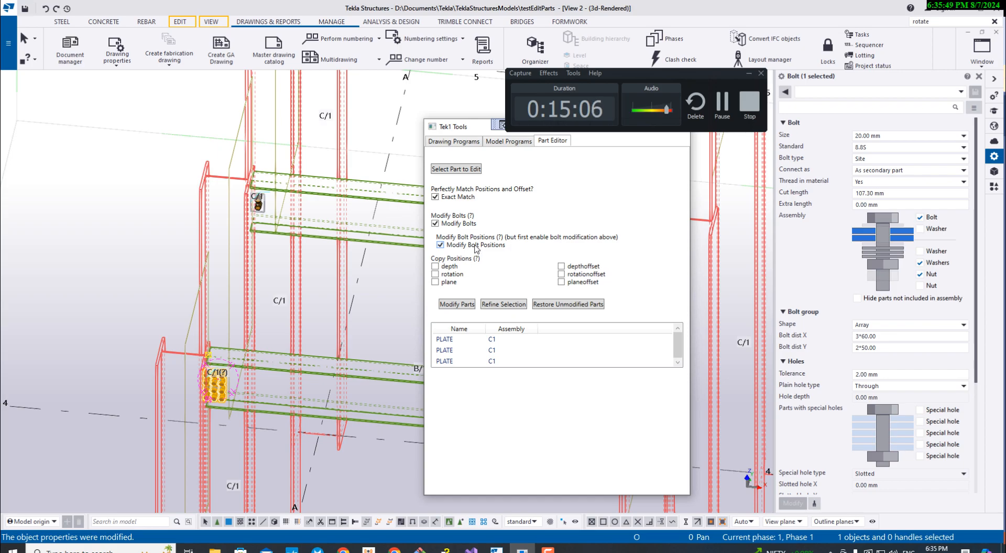
left_click(463, 224)
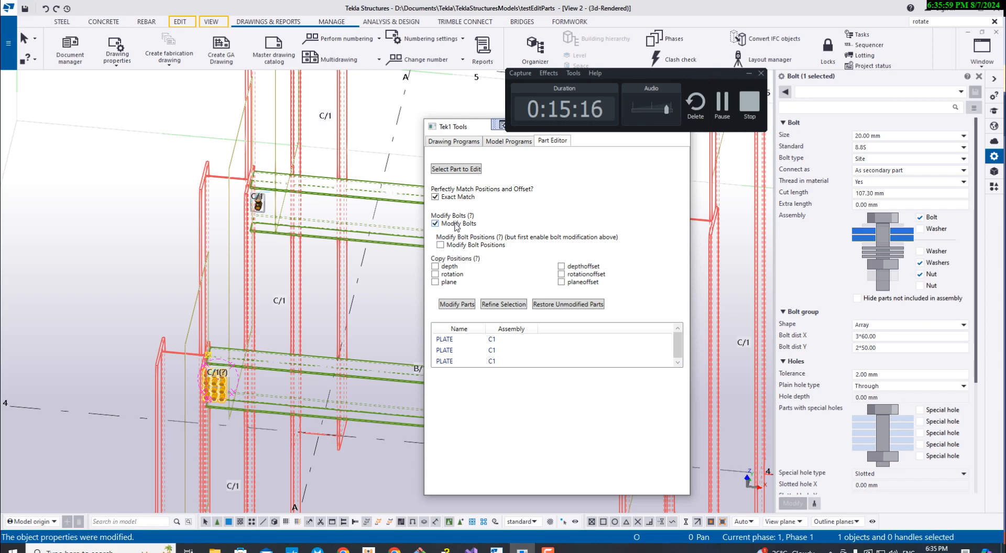
left_click(440, 245)
- Enable all six Copy Positions options in the Part Editor and apply the modification to the listed plates
middle_click_drag(310, 258, 278, 285)
scroll(287, 279, "down", 2)
scroll(250, 270, "down", 1)
scroll(296, 130, "up", 3)
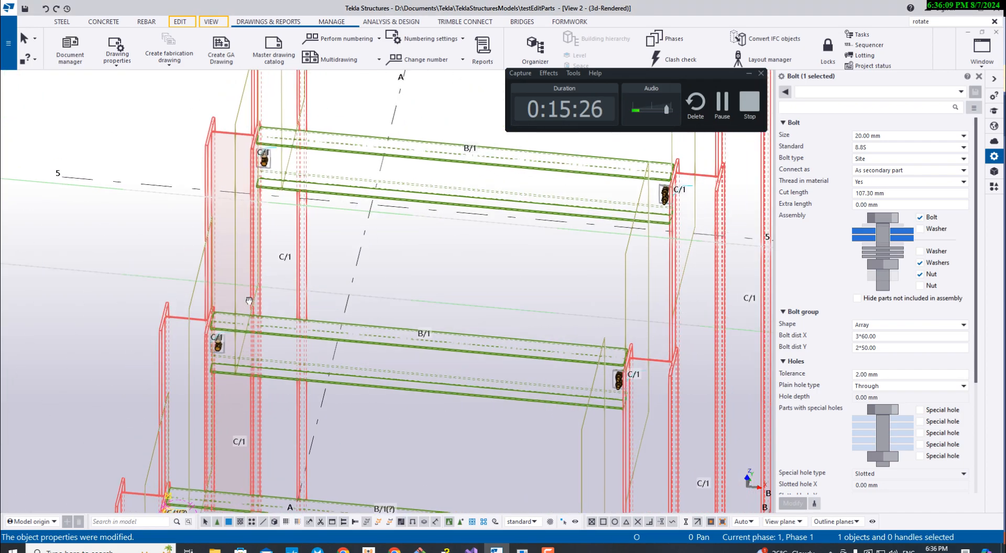
left_click(522, 550)
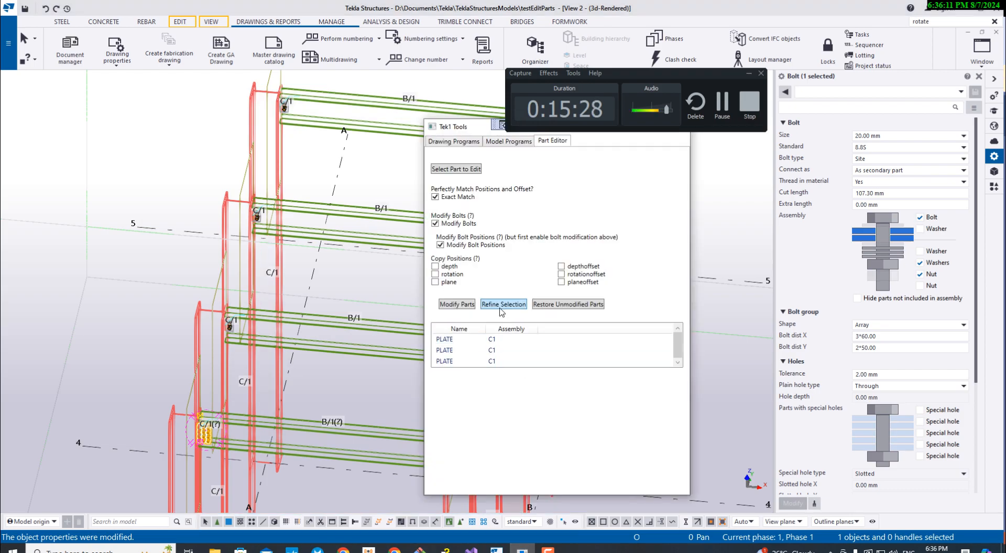
left_click(451, 274)
left_click(450, 282)
left_click(579, 275)
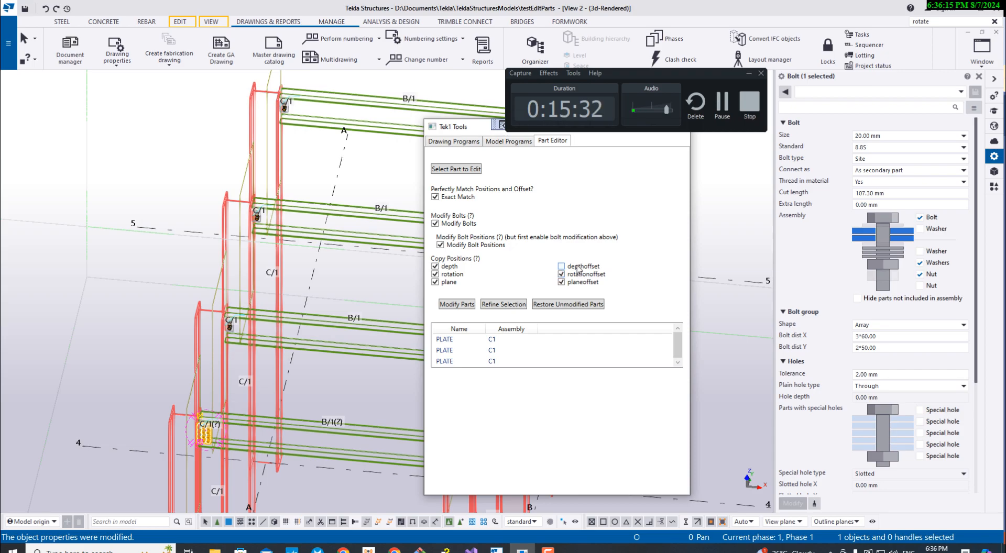
left_click(465, 306)
left_click(459, 309)
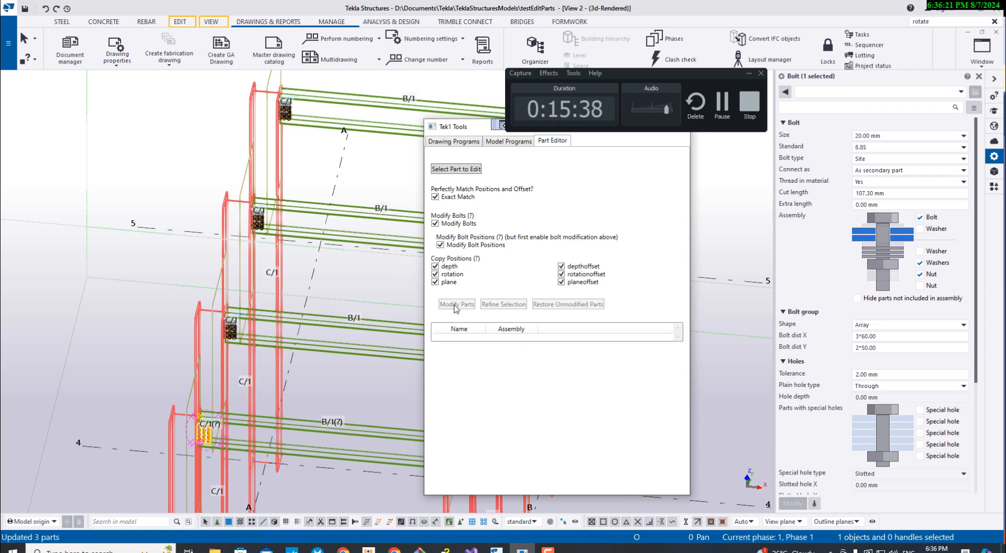
- Select the bolt group on another grid A end plate and compare its array with those on the neighbouring plates
scroll(235, 347, "up", 8)
scroll(239, 311, "down", 10)
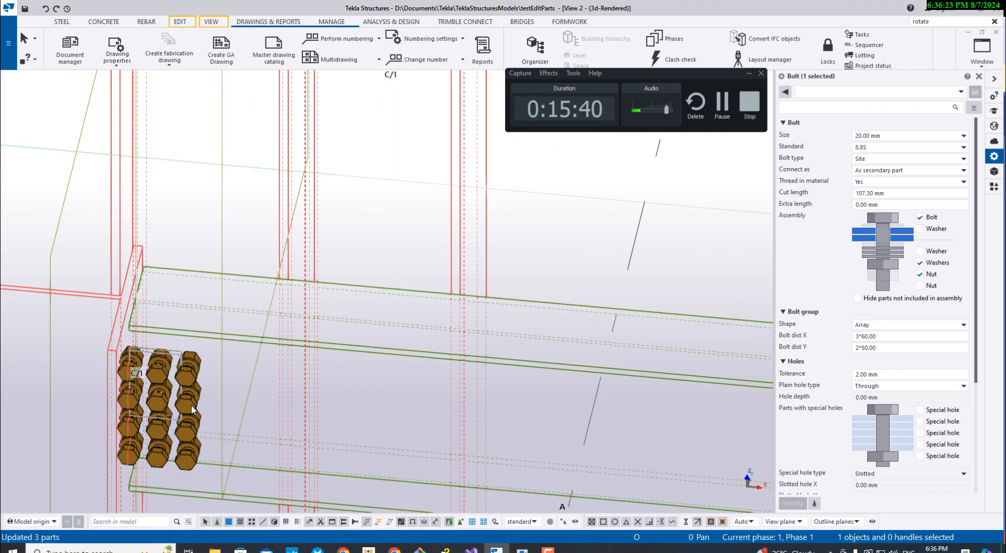
scroll(253, 172, "up", 7)
scroll(254, 170, "down", 4)
scroll(188, 392, "up", 6)
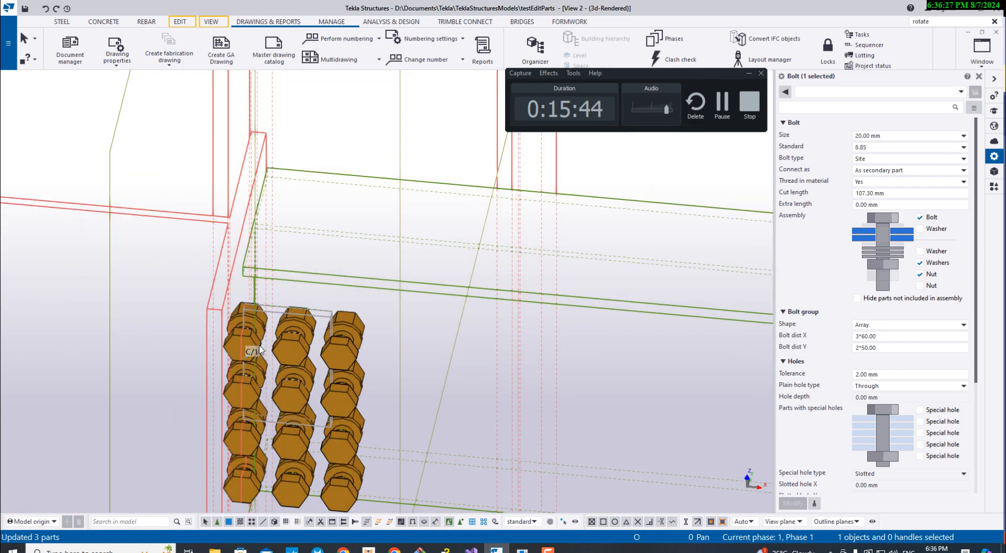
left_click(236, 351)
scroll(236, 351, "down", 8)
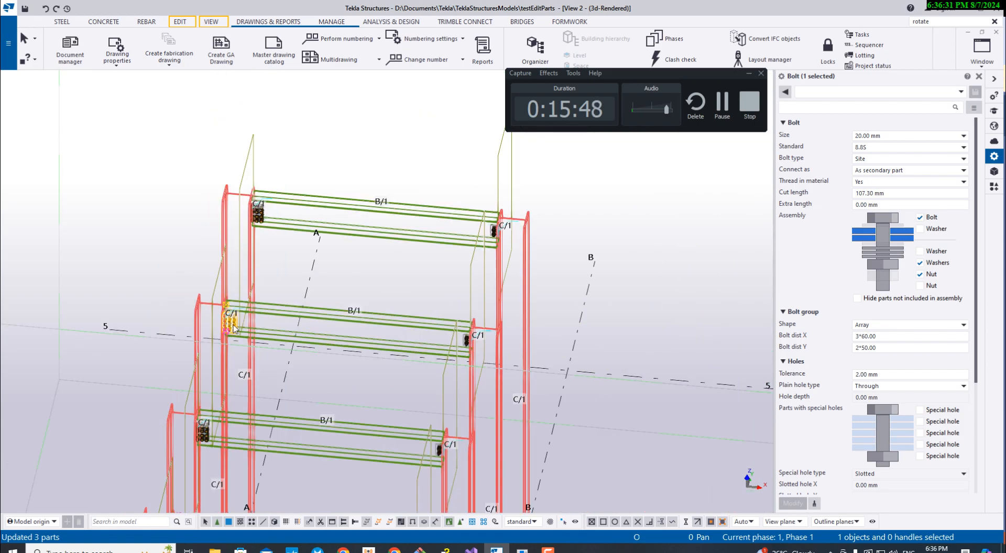
scroll(231, 328, "up", 2)
scroll(236, 320, "up", 5)
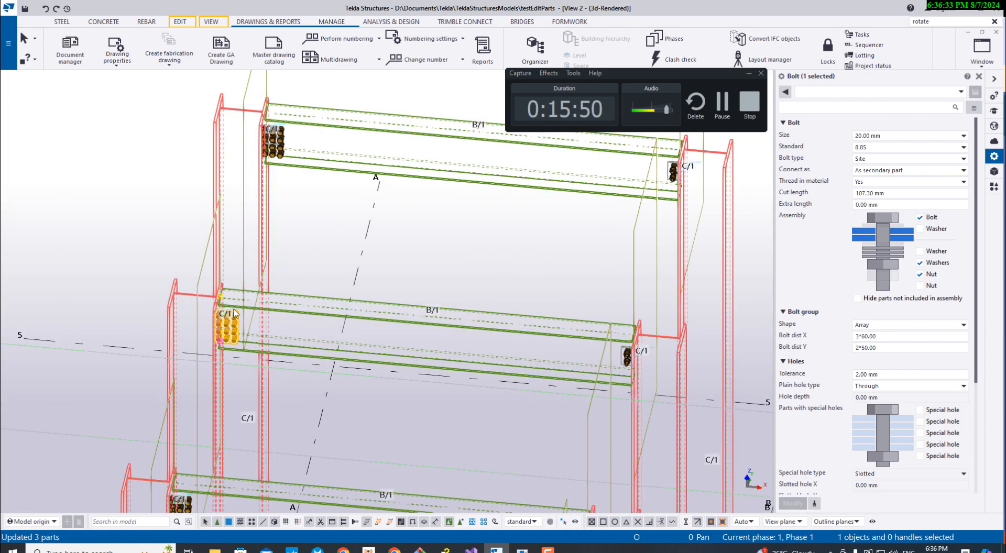
scroll(237, 305, "down", 5)
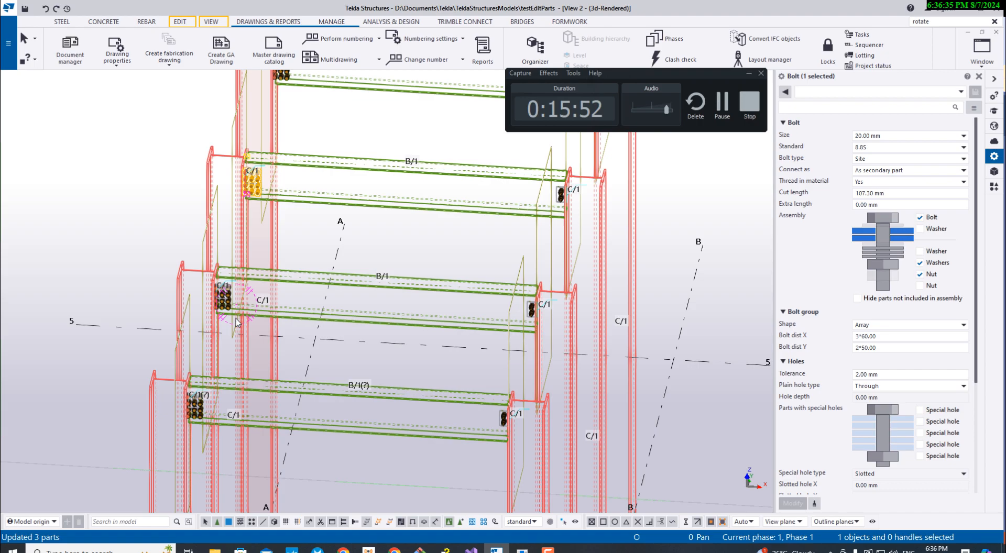
scroll(197, 419, "up", 4)
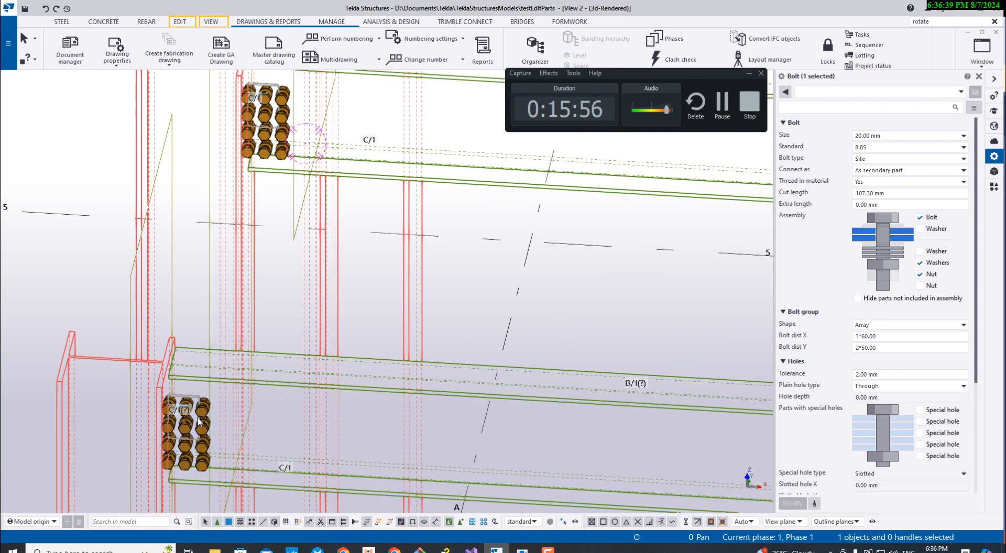
middle_click_drag(198, 421, 183, 257)
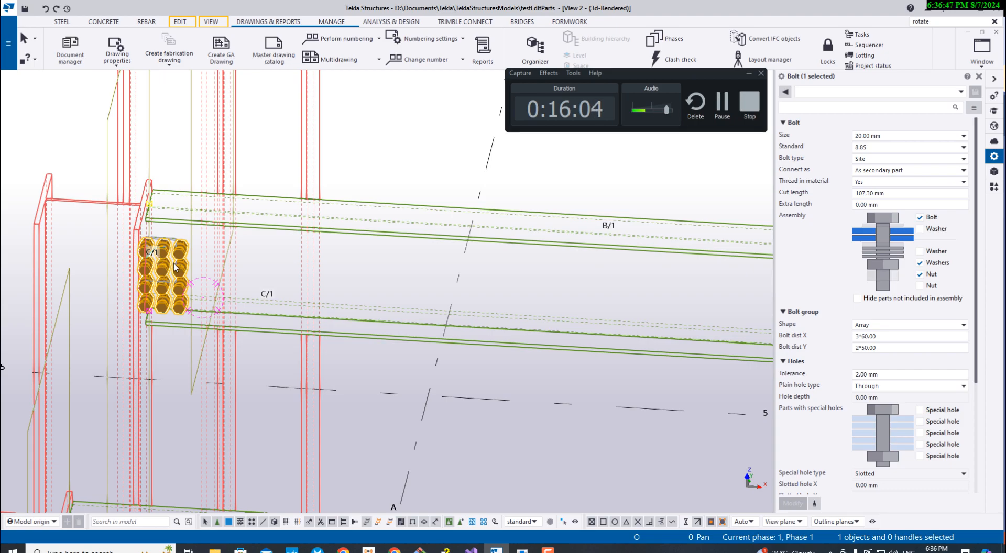
- Examine the selected bolt group's placement on its plate up close and compare the bolts across all four beams
scroll(165, 258, "down", 1)
scroll(164, 257, "up", 3)
scroll(164, 257, "down", 3)
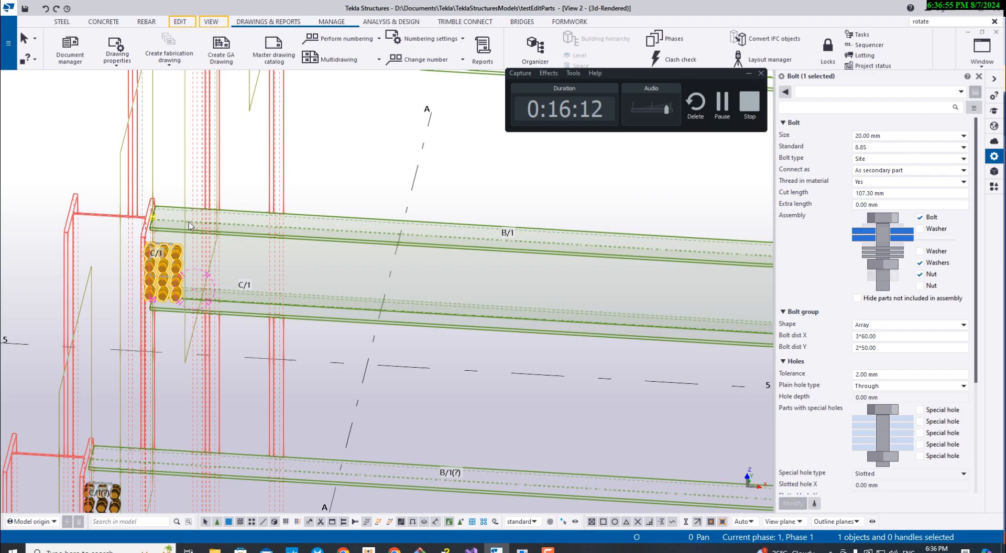
scroll(189, 222, "up", 5)
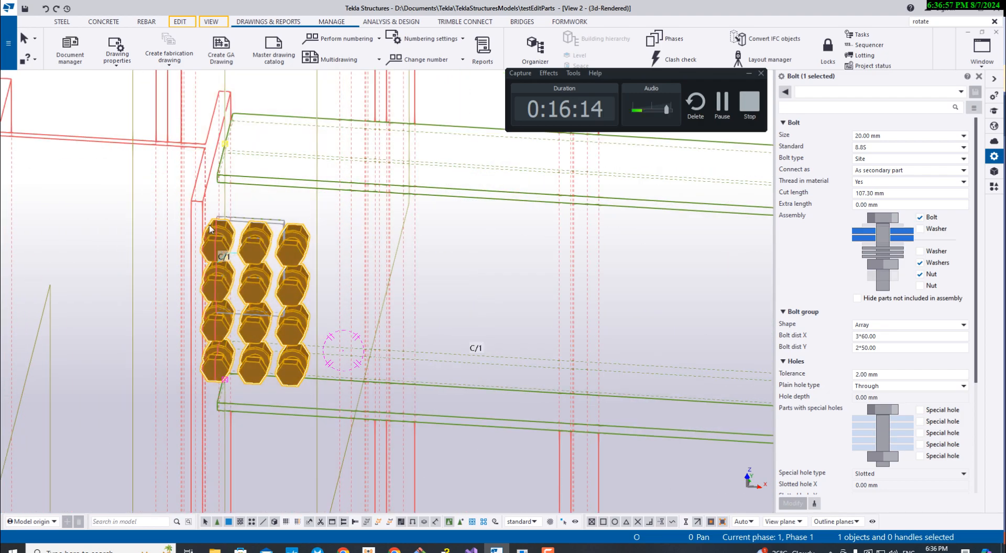
scroll(210, 228, "down", 5)
scroll(282, 220, "up", 5)
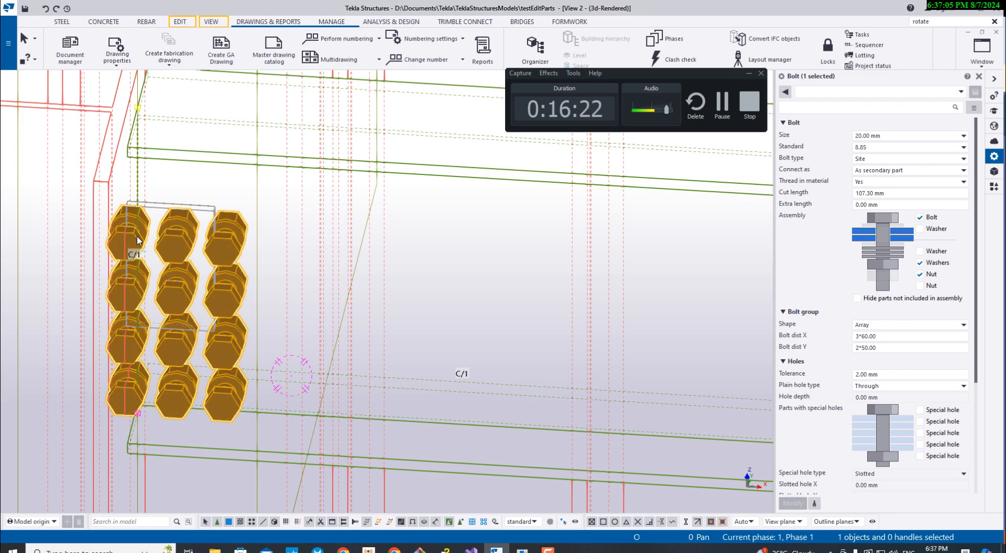
scroll(137, 241, "down", 5)
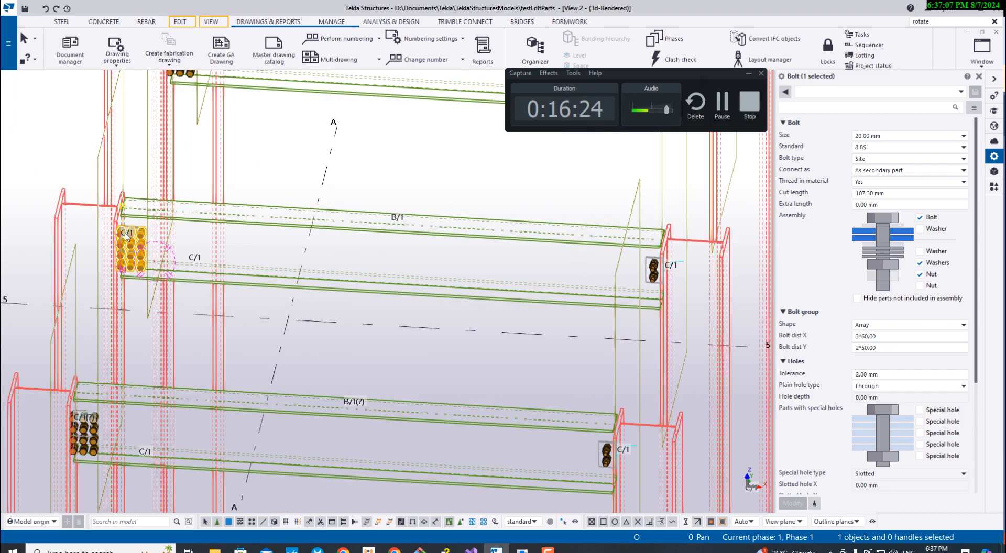
scroll(141, 173, "down", 5)
middle_click_drag(167, 106, 177, 165)
scroll(199, 190, "up", 5)
scroll(199, 191, "down", 5)
middle_click_drag(426, 292, 462, 283)
middle_click_drag(290, 320, 219, 358)
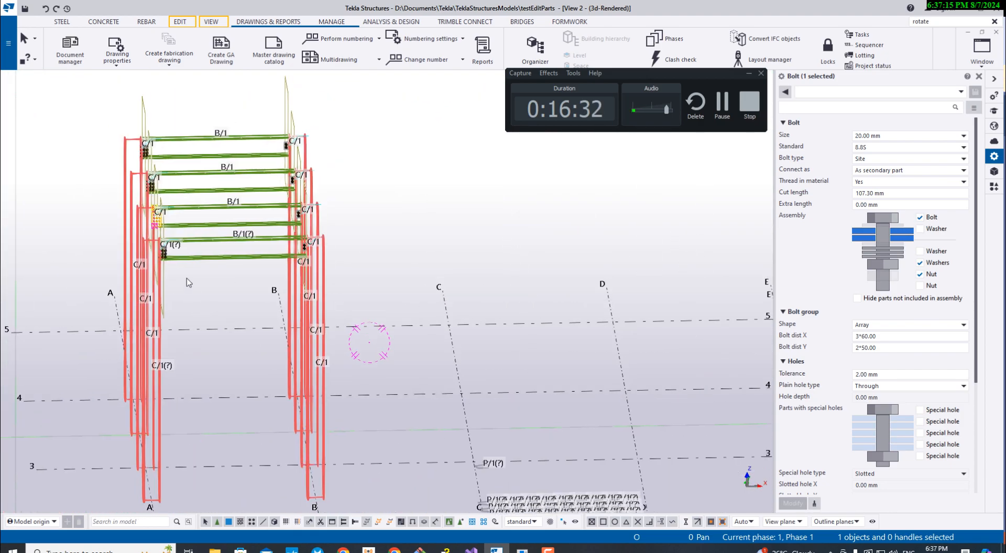
scroll(187, 279, "up", 5)
middle_click_drag(218, 298, 187, 321)
scroll(189, 317, "down", 3)
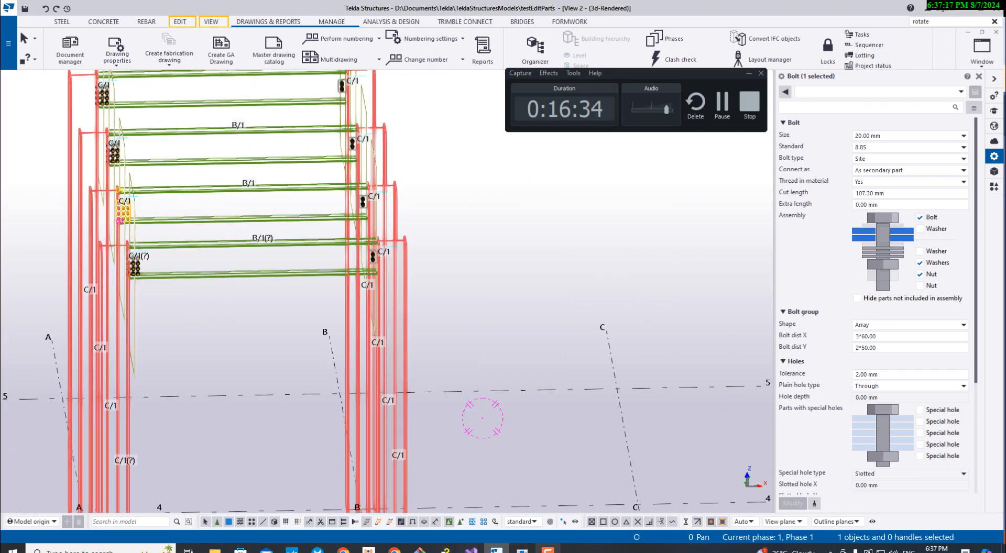
- Bring up the Part Editor and clear all six Copy Positions options
left_click(522, 551)
scroll(188, 300, "up", 2)
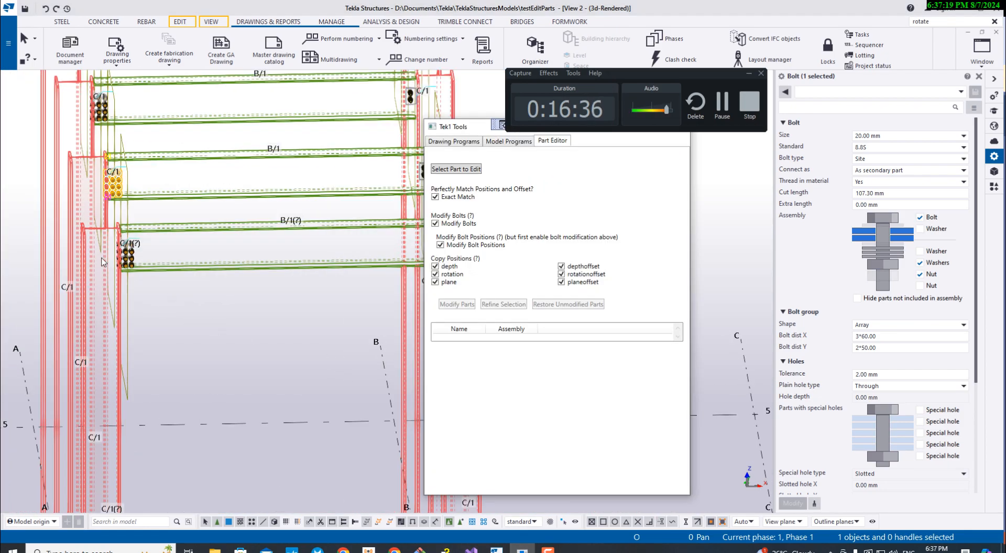
scroll(149, 273, "up", 3)
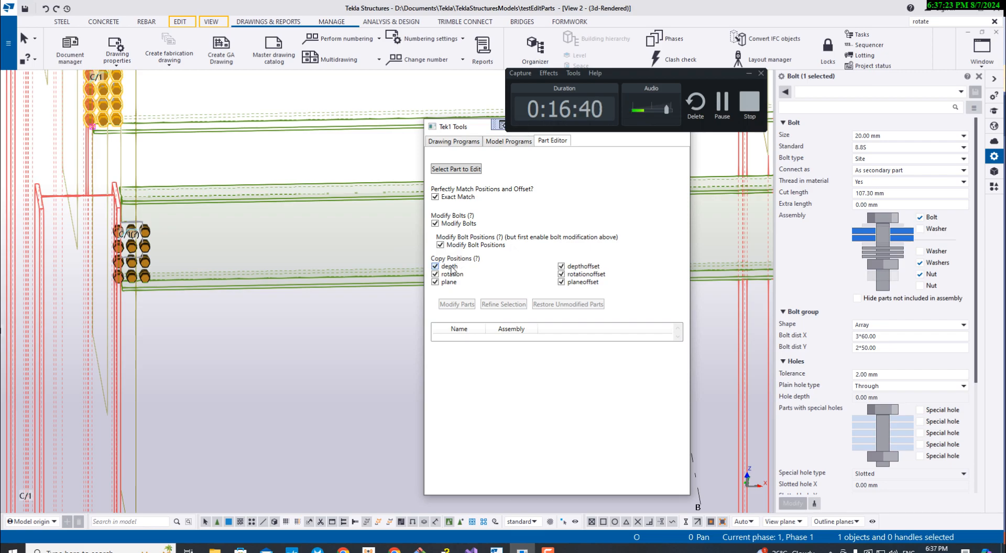
left_click(453, 274)
left_click(450, 282)
left_click(579, 282)
left_click(581, 274)
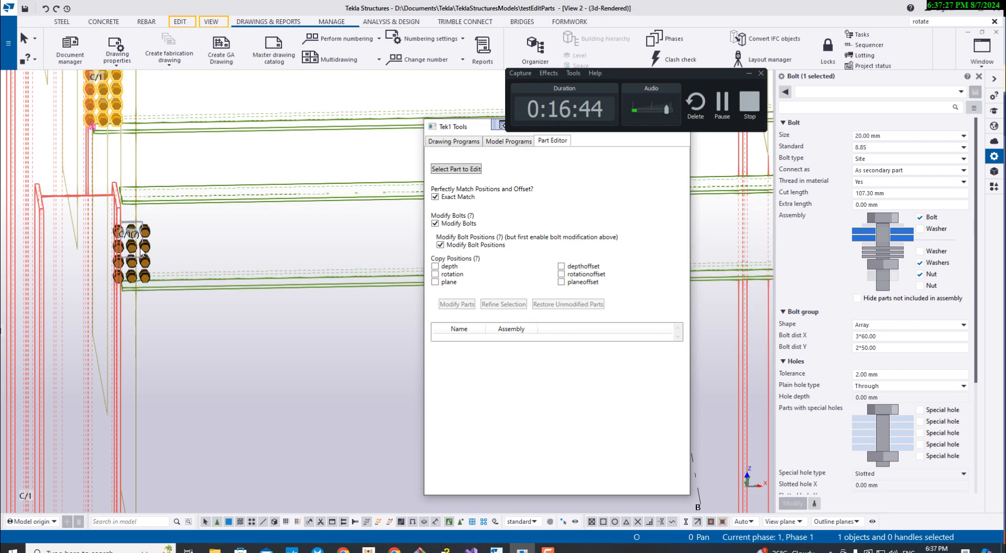
- Select the bolt group on the lowest grid A end plate and enable depth, rotation, plane and their three offsets under Copy Positions
left_click(141, 228)
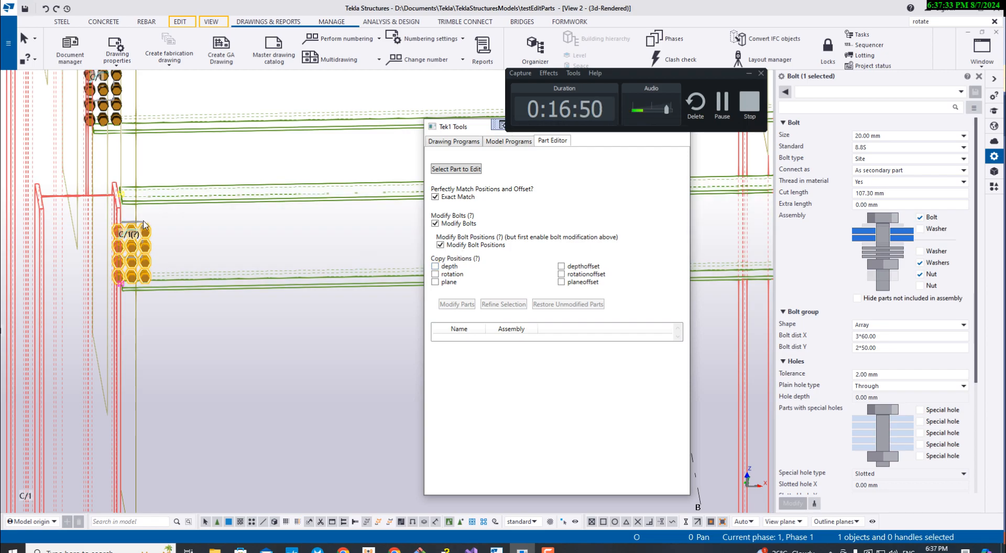
scroll(139, 232, "up", 3)
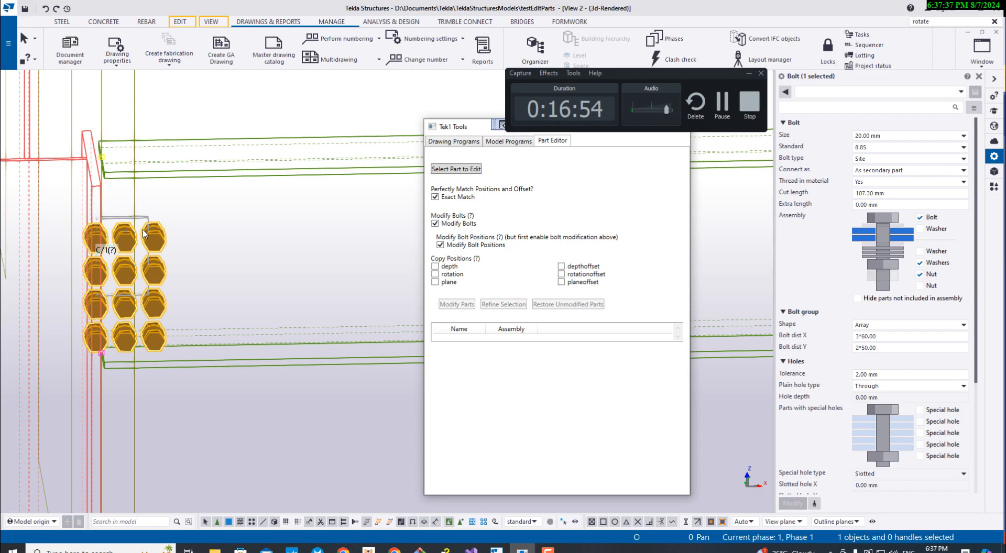
left_click(452, 270)
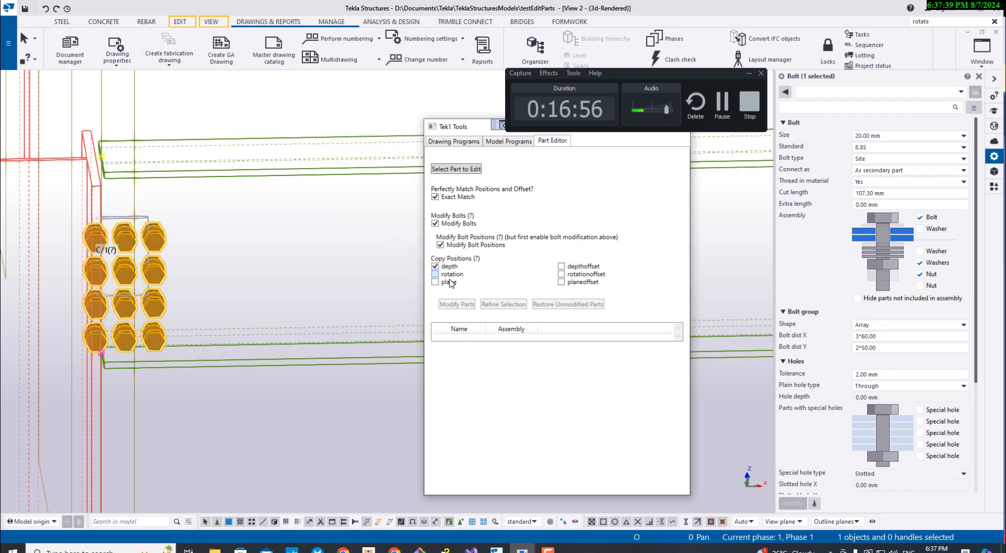
left_click(565, 284)
left_click(579, 268)
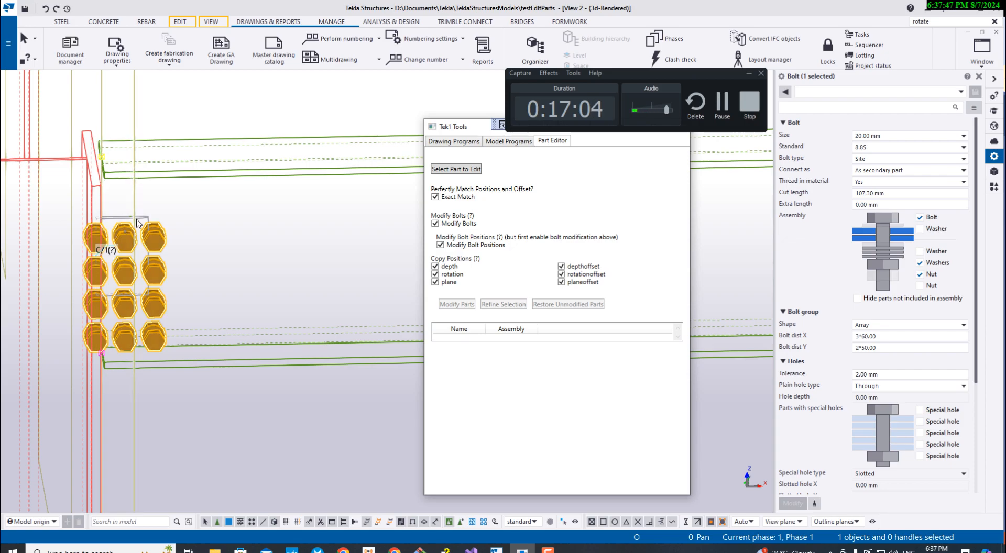
- Select the lower handle of the lowest grid A end plate and start a linear move with dX and dY switched off
left_click(103, 295)
left_click(96, 295)
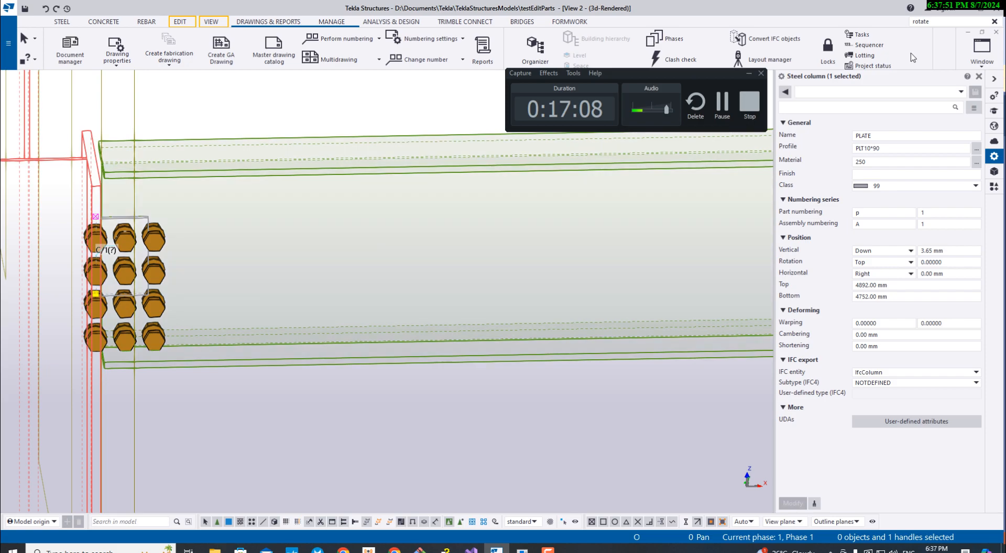
left_click(938, 21)
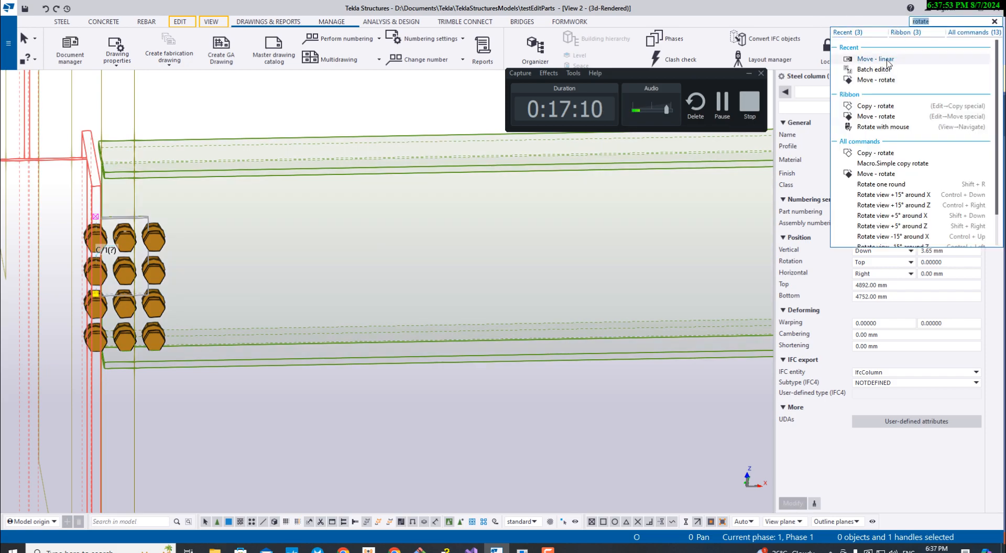
left_click(886, 61)
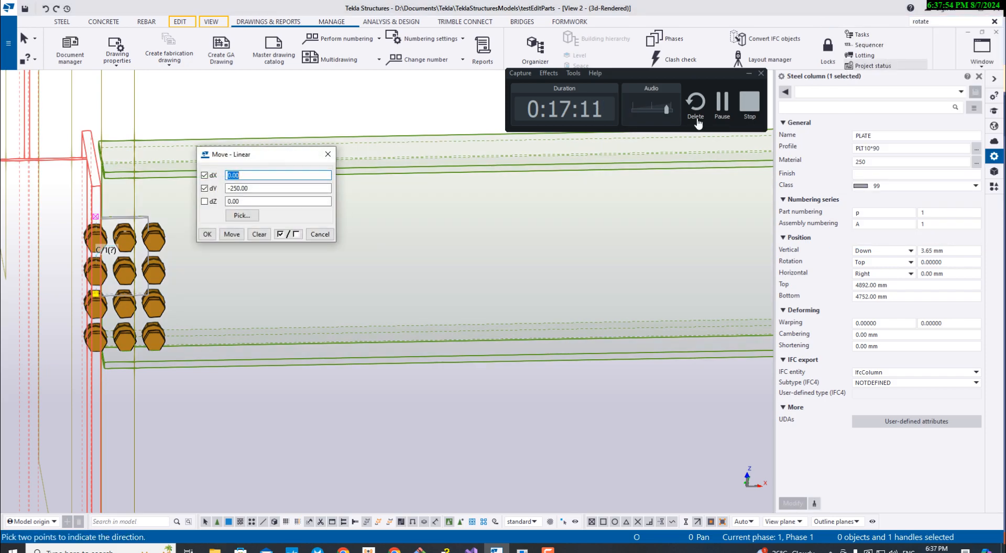
left_click(204, 189)
left_click(204, 175)
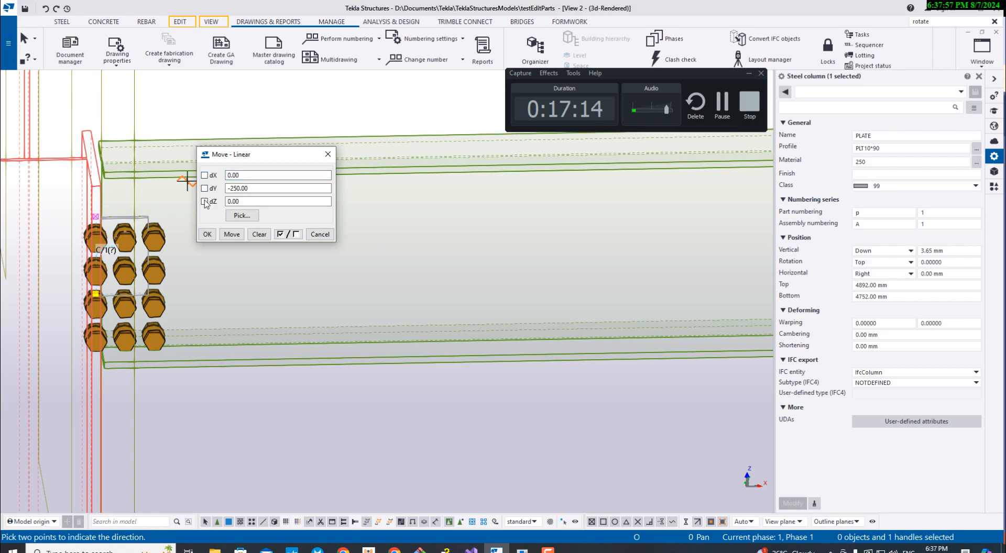
left_click(204, 202)
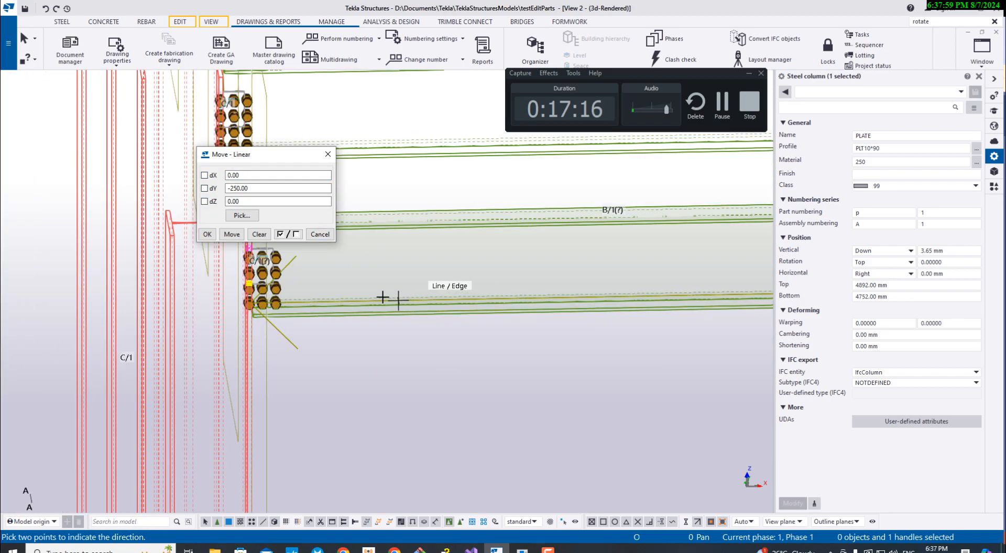
- Set the linear move to dY 0 and dZ -200, apply it twice to the plate's lower handle, and close the move settings
left_click(205, 201)
left_click_drag(259, 188, 231, 186)
type("0")
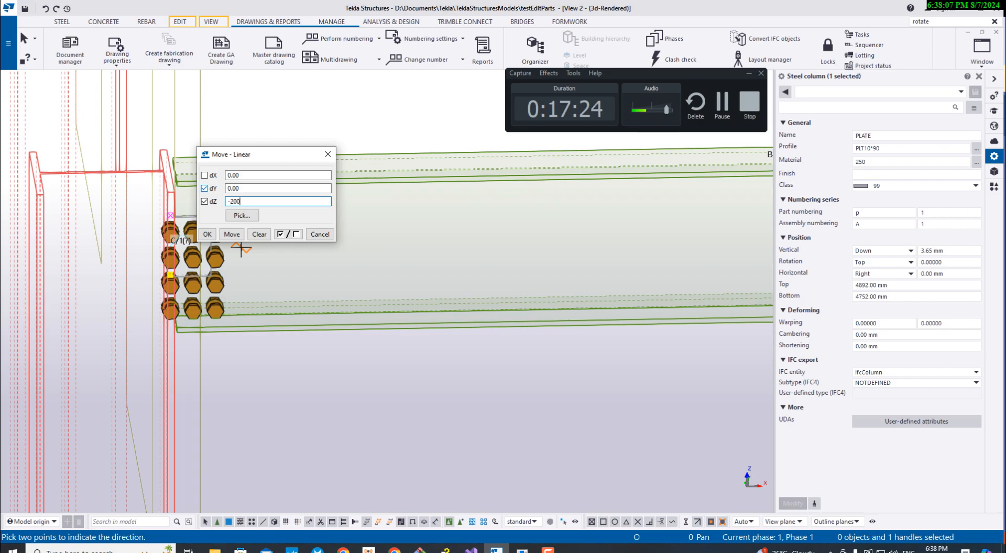
left_click(232, 235)
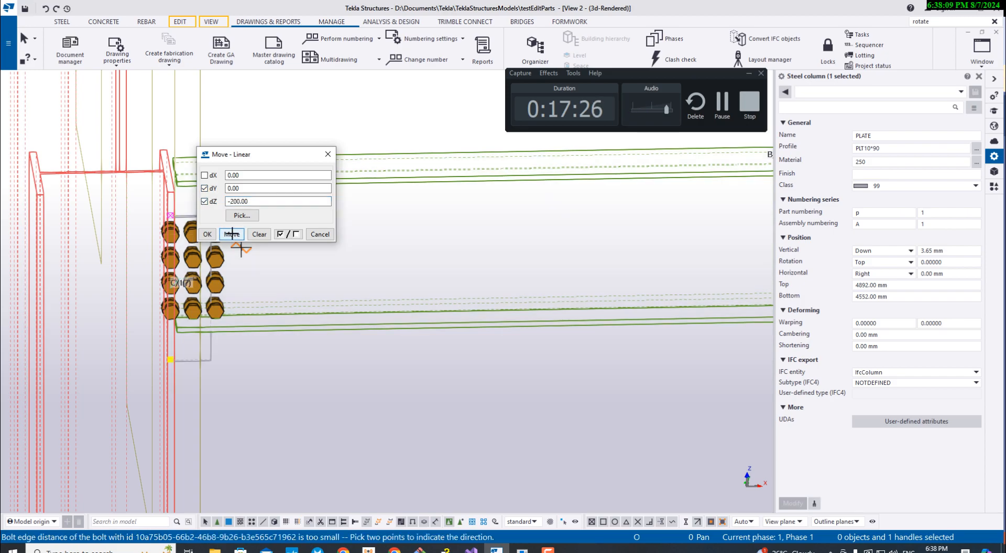
left_click(231, 235)
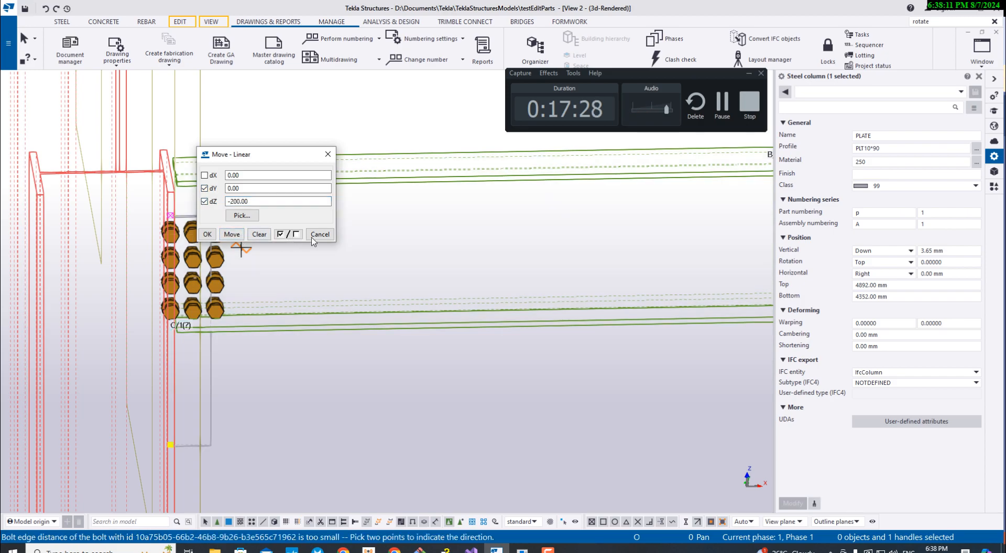
left_click(328, 154)
scroll(152, 398, "up", 4)
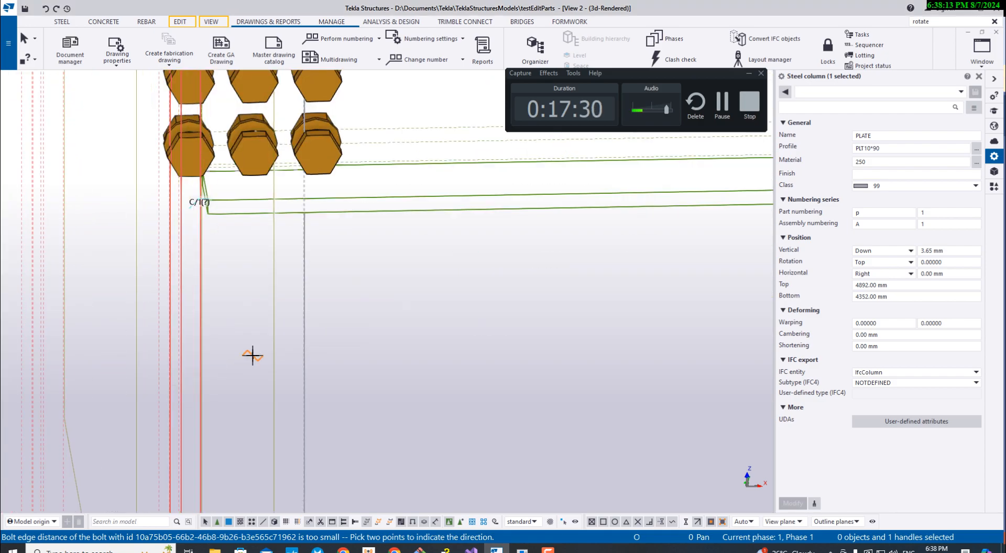
scroll(183, 349, "down", 5)
scroll(231, 353, "down", 3)
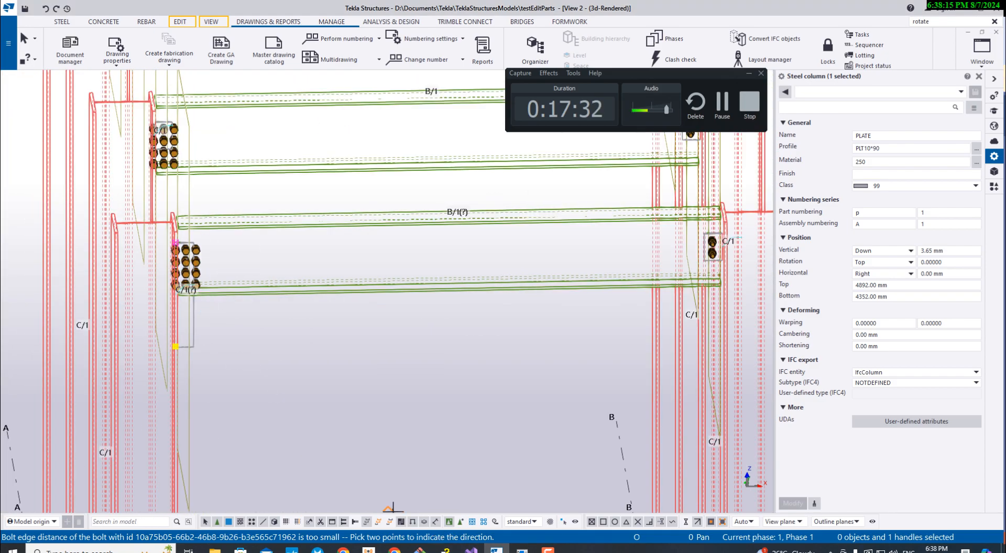
- Undo both linear moves of the lowest grid A end plate's lower handle
left_click(521, 549)
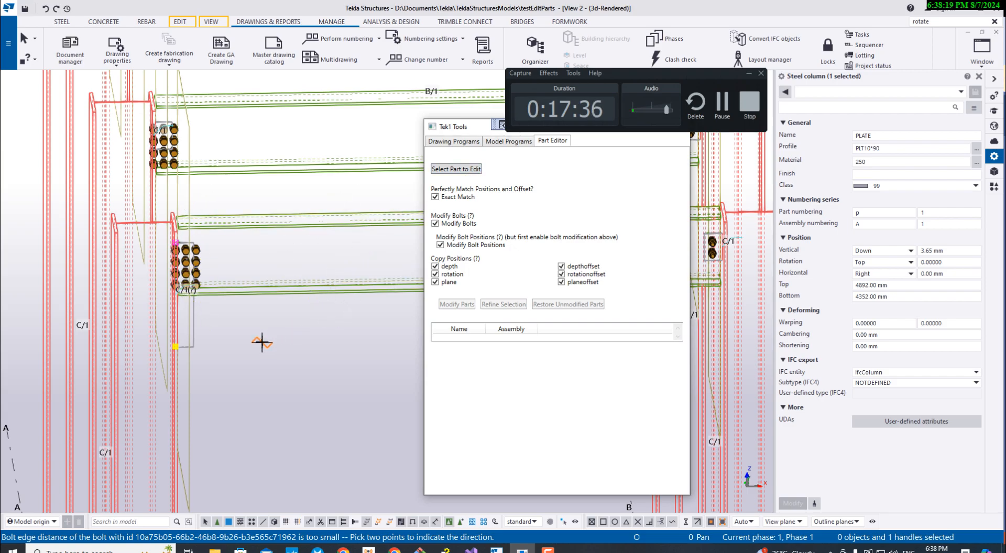
left_click(286, 326)
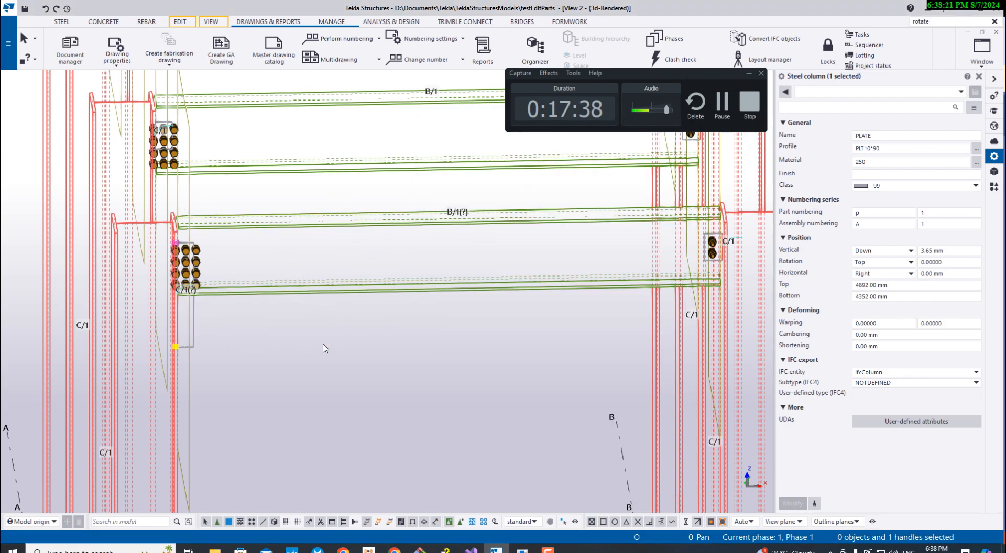
key("ctrl+z")
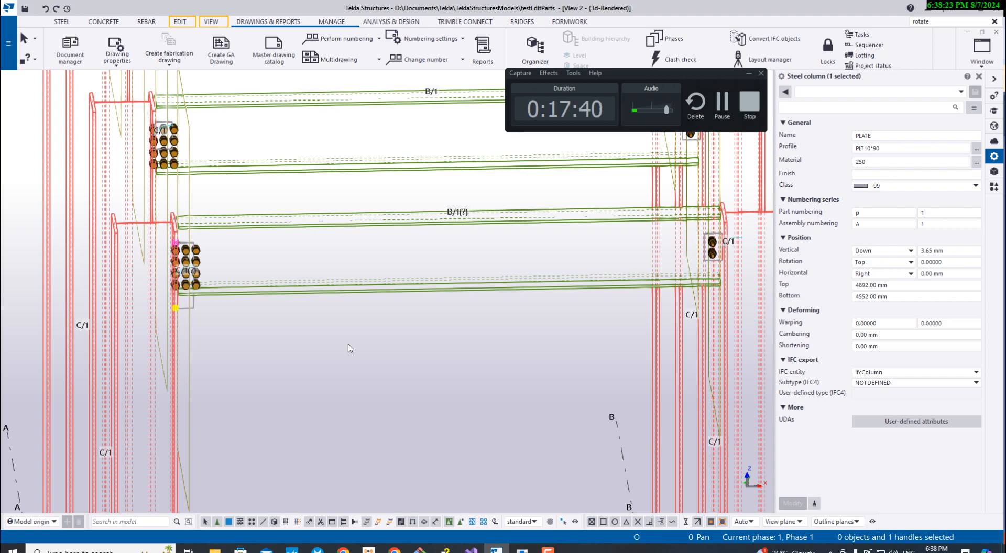
key("ctrl+y")
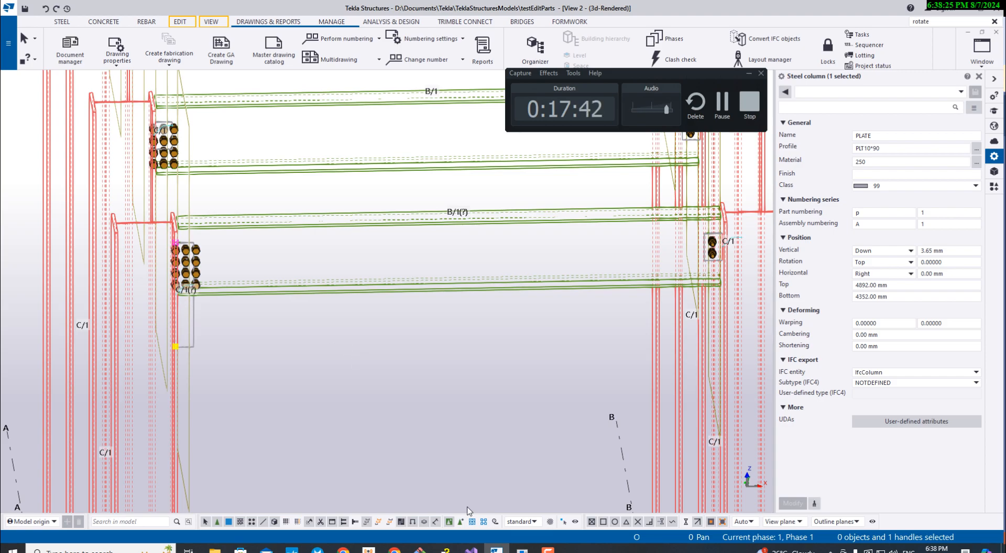
key("alt+Tab")
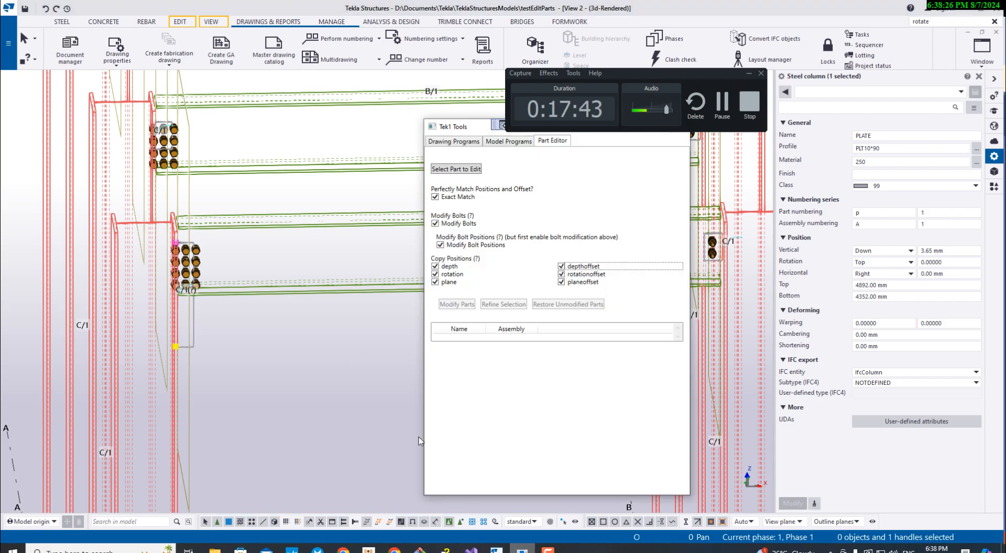
- Set the lowest grid A end plate as the part to edit in the Part Editor
left_click(456, 170)
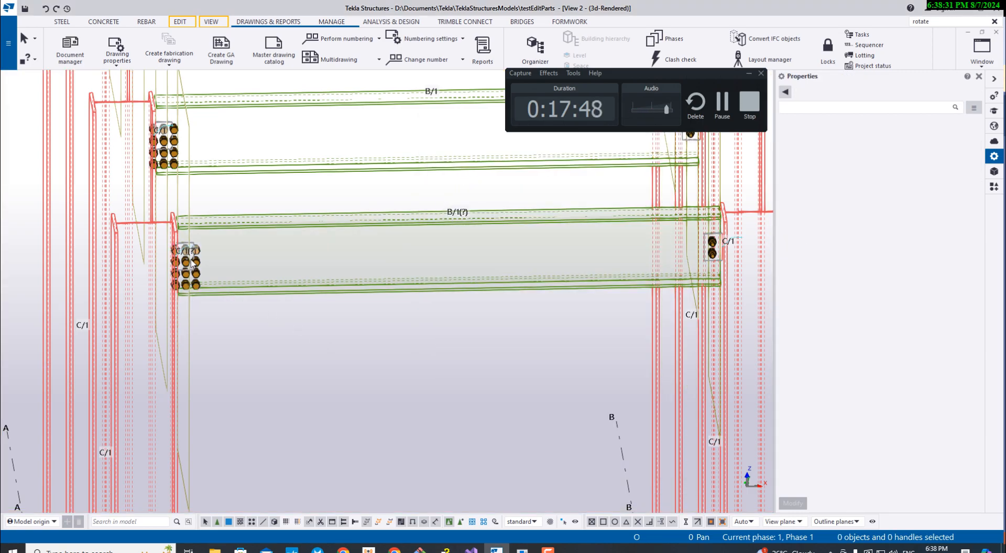
scroll(209, 241, "up", 5)
left_click(229, 231)
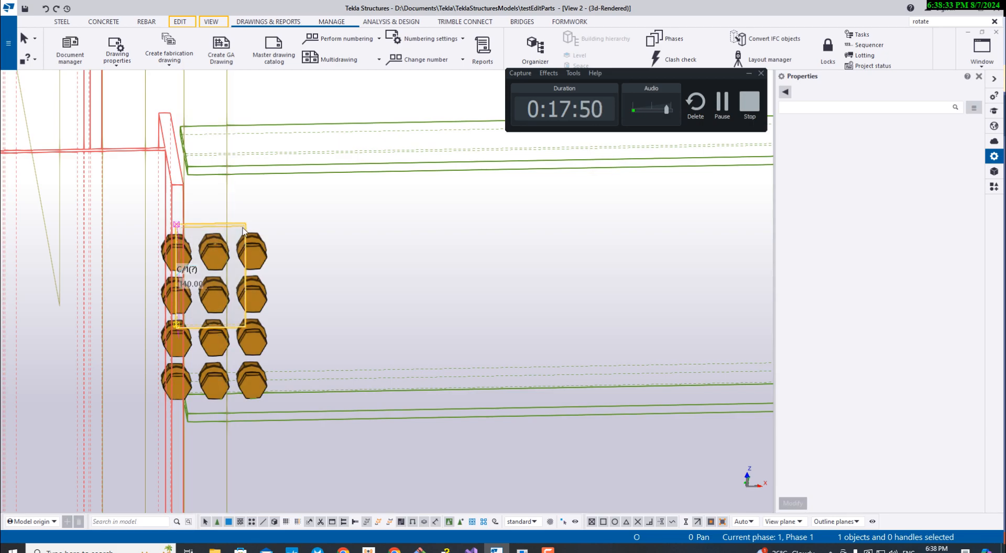
left_click(456, 170)
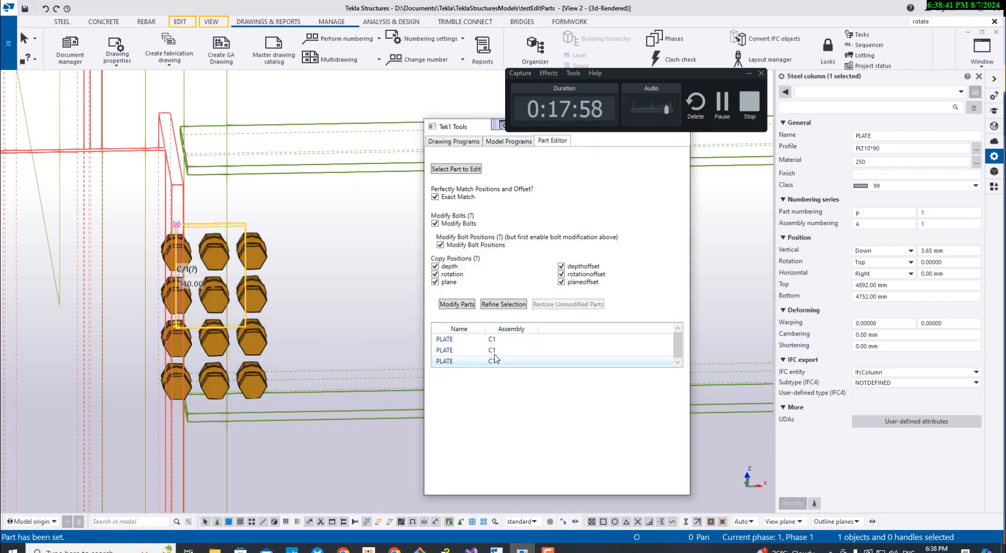
scroll(401, 360, "down", 3)
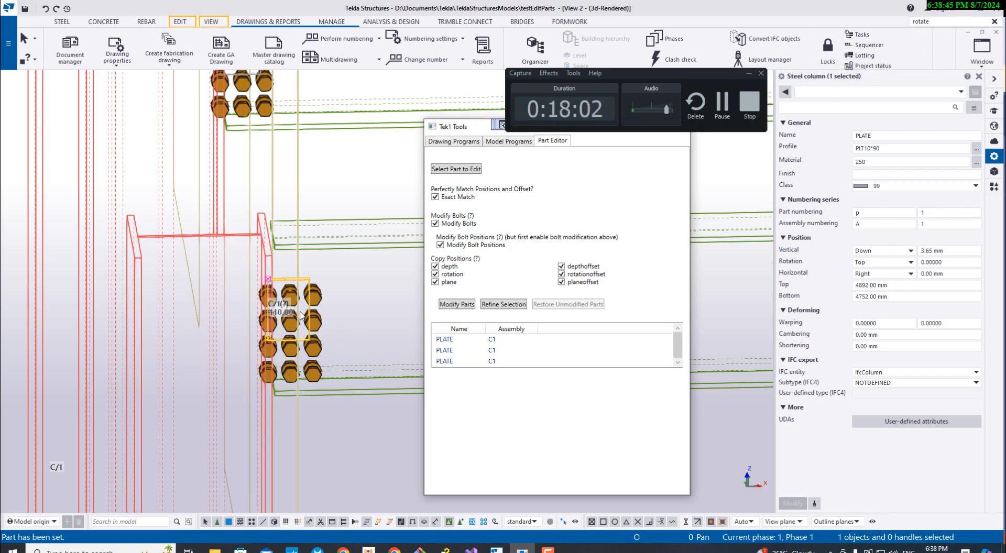
- Apply a linear move twice to the lowest grid A end plate's lower handle, extending the plate to a bottom level of 4352 mm
left_click(941, 21)
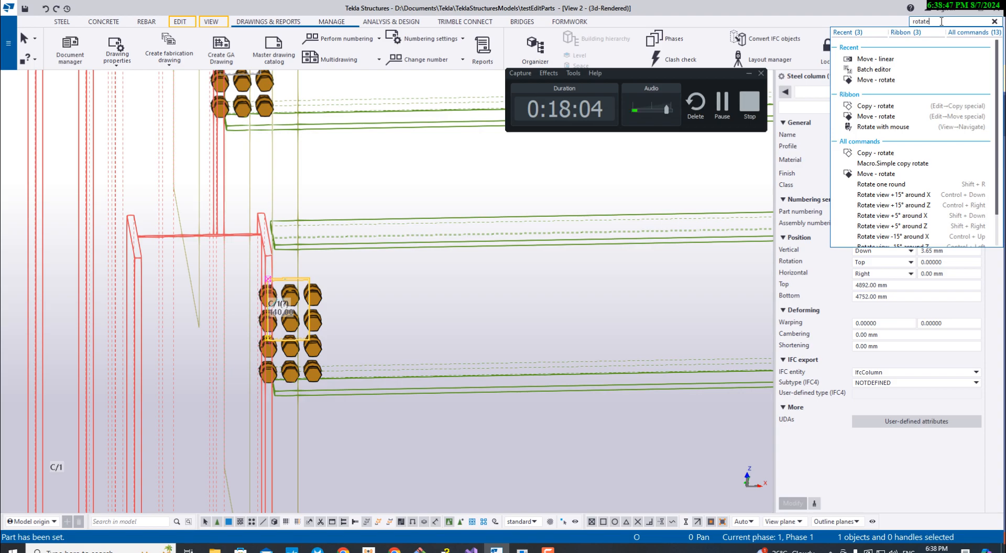
left_click(464, 317)
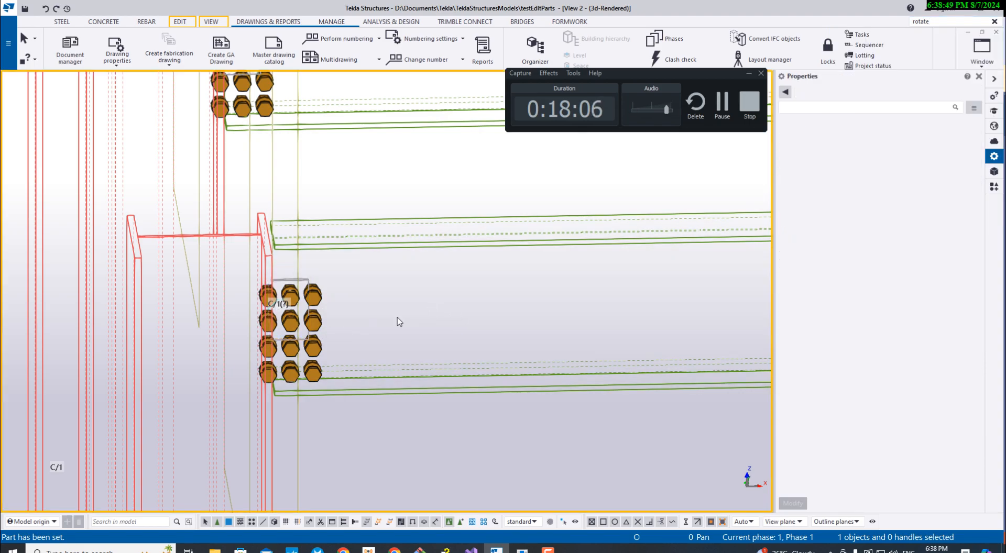
left_click(268, 341)
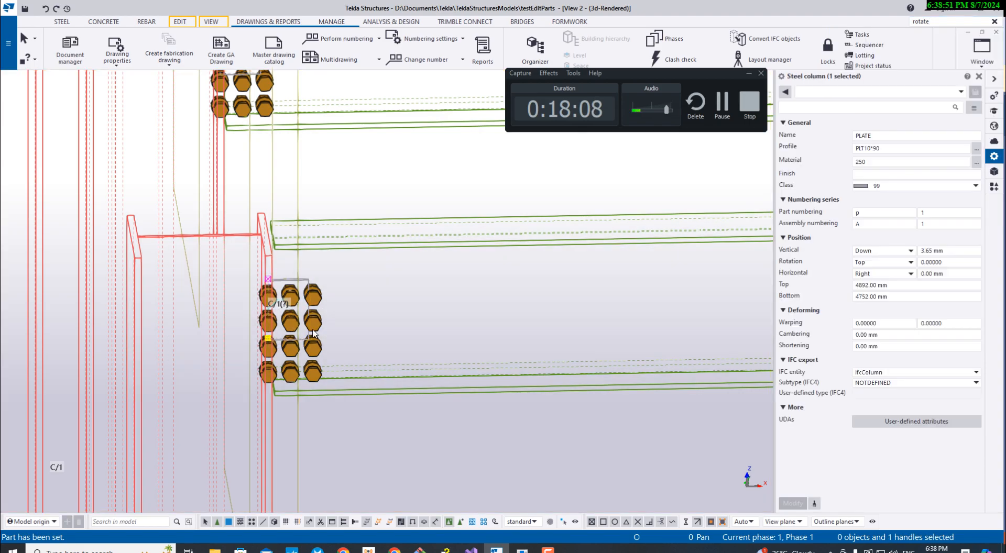
left_click(946, 19)
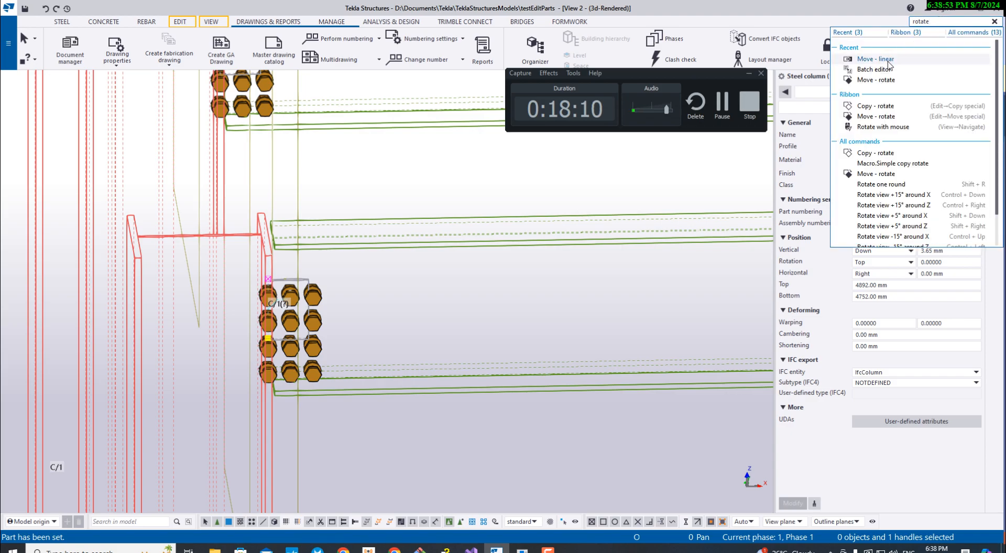
left_click(870, 59)
left_click(232, 235)
left_click(232, 235)
left_click(329, 156)
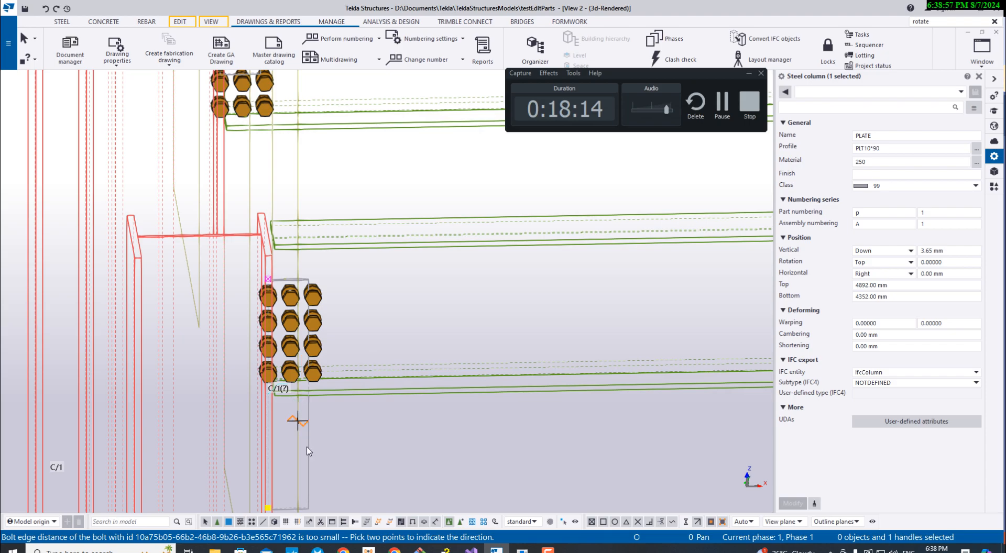
key("Escape")
scroll(308, 464, "up", 3)
scroll(325, 310, "down", 4)
scroll(300, 356, "up", 1)
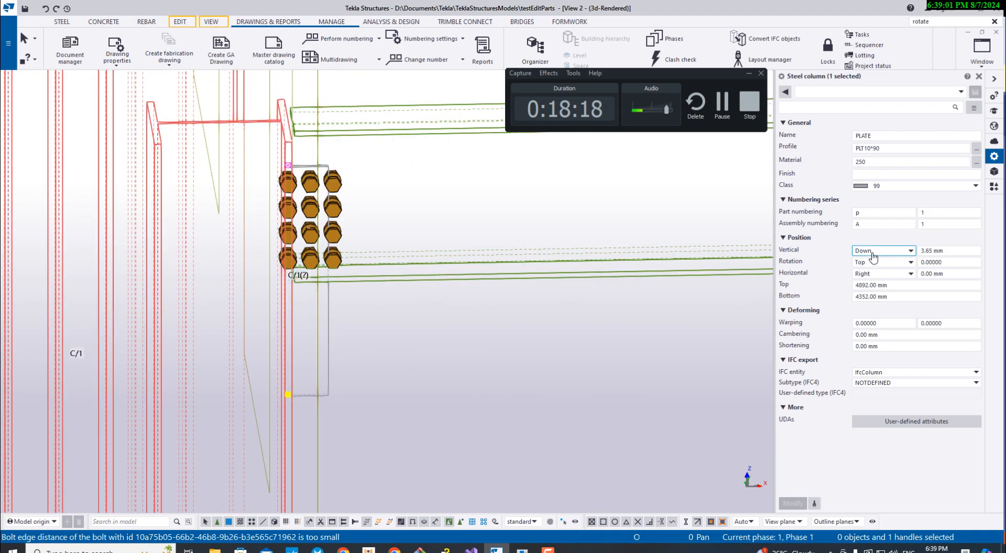
- Modify the three matching plates in the Part Editor with exact match, bolts, bolt positions and all copy positions enabled
left_click(522, 549)
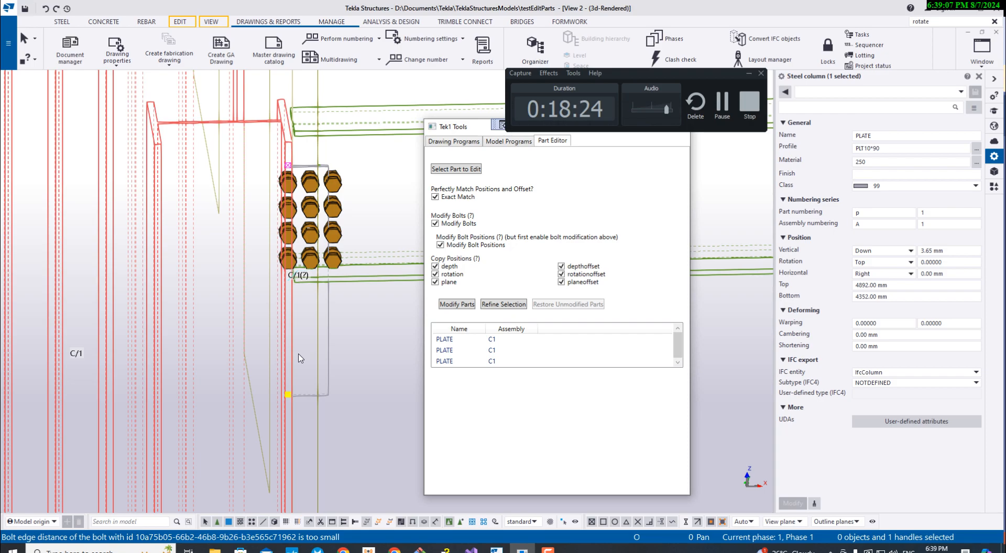
scroll(314, 366, "down", 3)
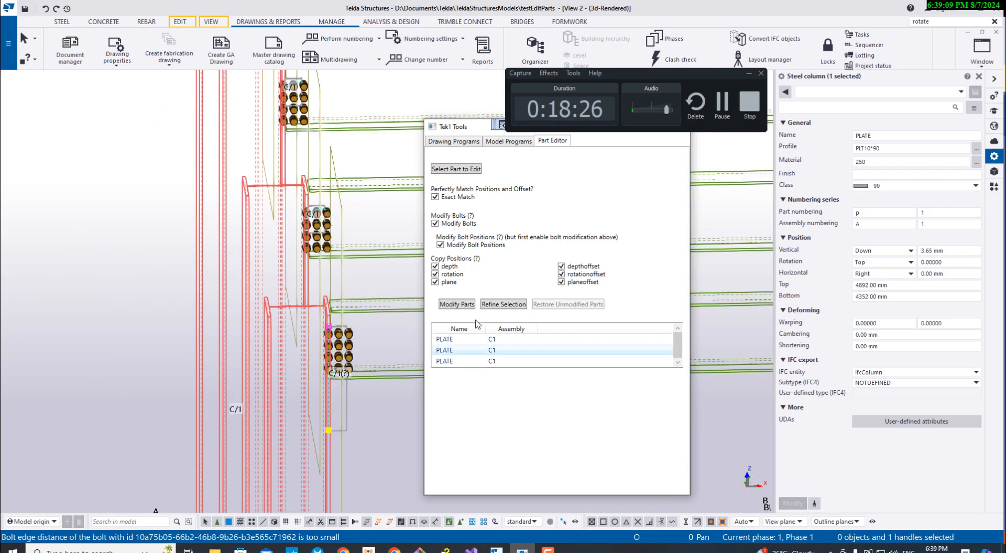
left_click(464, 305)
- Examine the lengths and bolt groups of the modified end plates along grid A
scroll(286, 260, "up", 3)
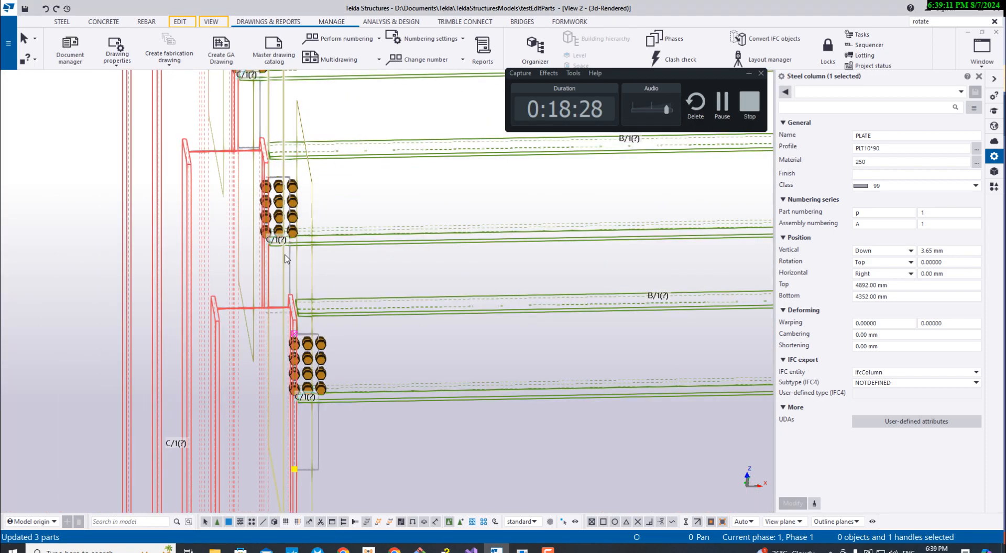
scroll(285, 257, "up", 3)
middle_click_drag(487, 286, 549, 280, "ctrl")
scroll(436, 300, "down", 5)
scroll(539, 328, "down", 5)
middle_click_drag(638, 286, 468, 332)
scroll(468, 332, "up", 10)
middle_click_drag(457, 269, 357, 242)
scroll(404, 261, "down", 3)
scroll(419, 262, "up", 1)
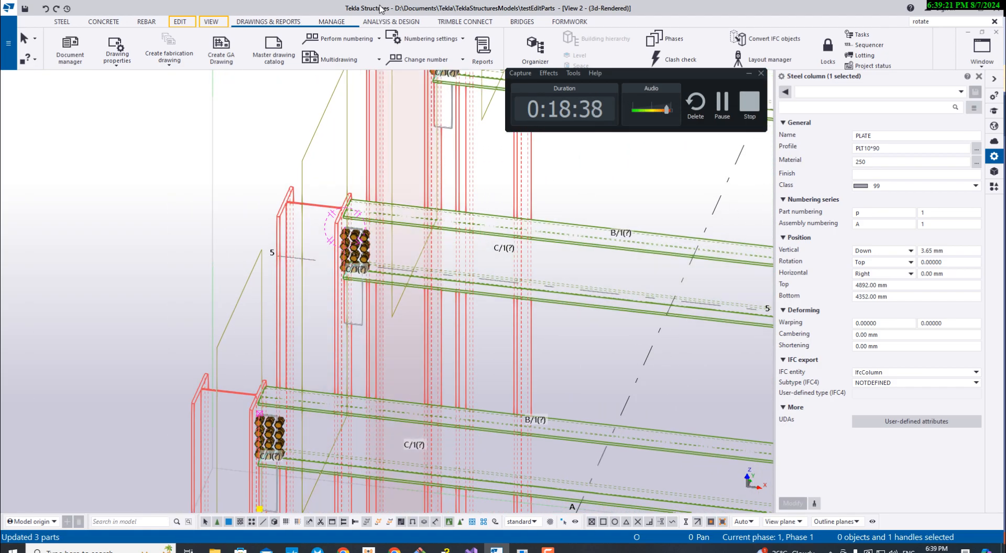
- Number the modified objects in the model and view the marks on the grid A end plates
left_click(378, 38)
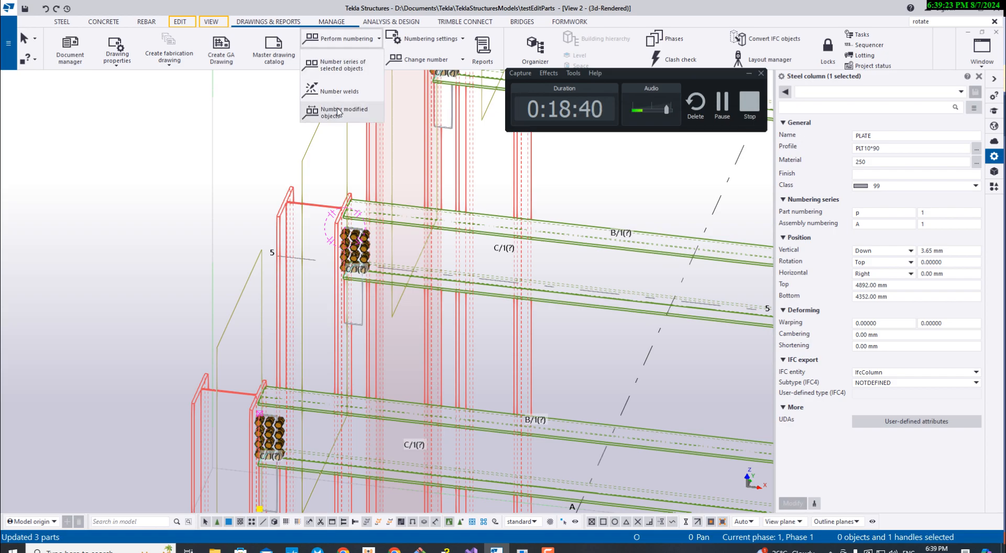
left_click(340, 111)
middle_click_drag(382, 253, 322, 310)
scroll(373, 130, "up", 2)
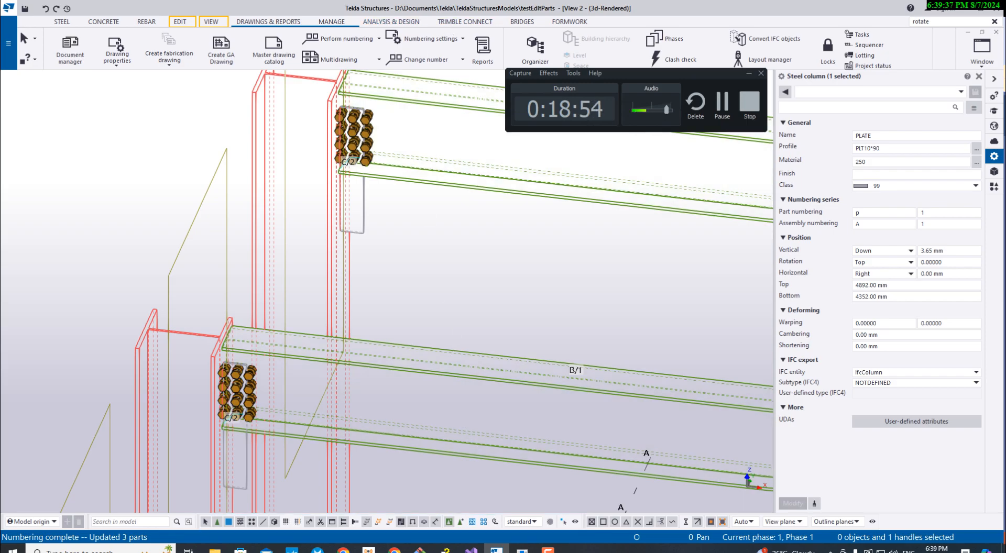
- Bring up the drawing programs of Tek1 Tools and look over the whole frame with its numbered plates
left_click(523, 549)
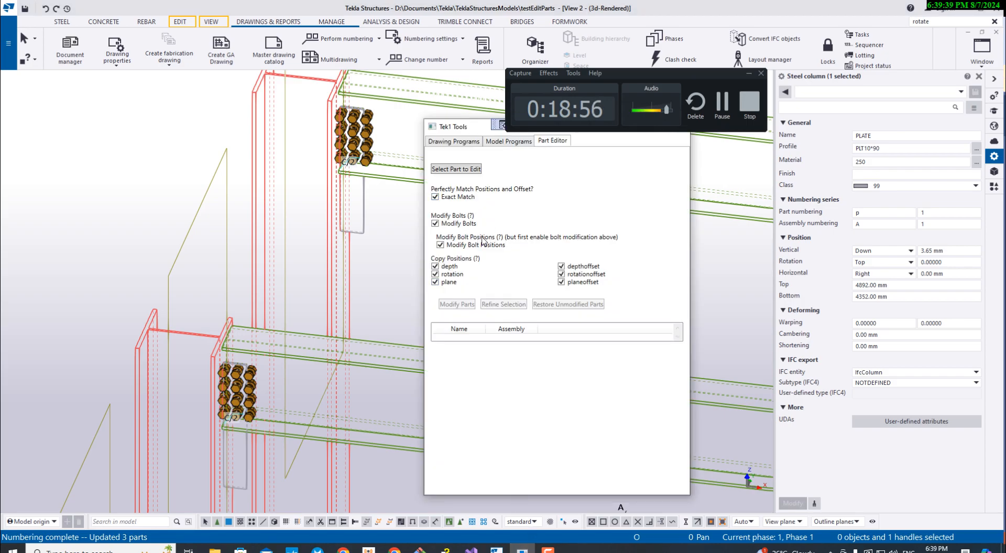
left_click(456, 142)
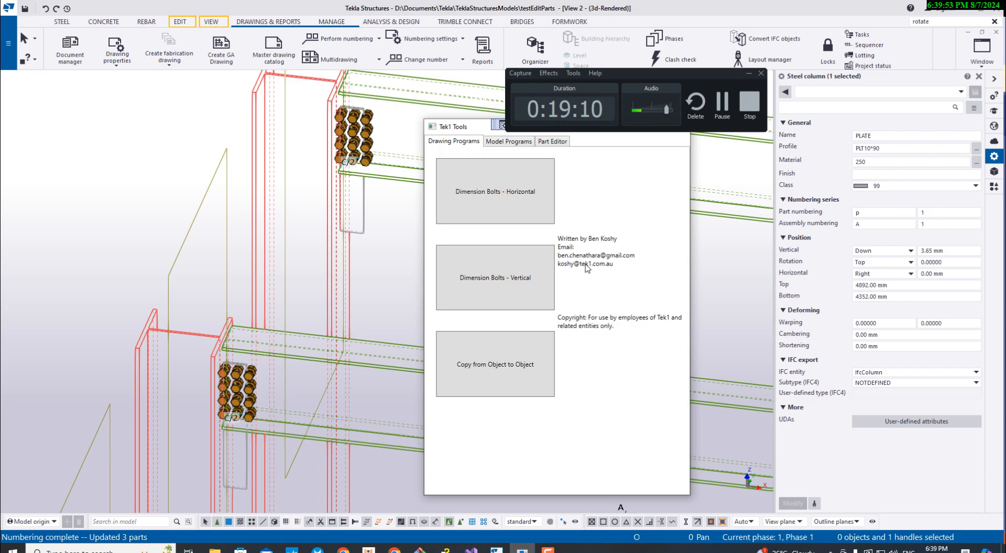
scroll(236, 206, "down", 5)
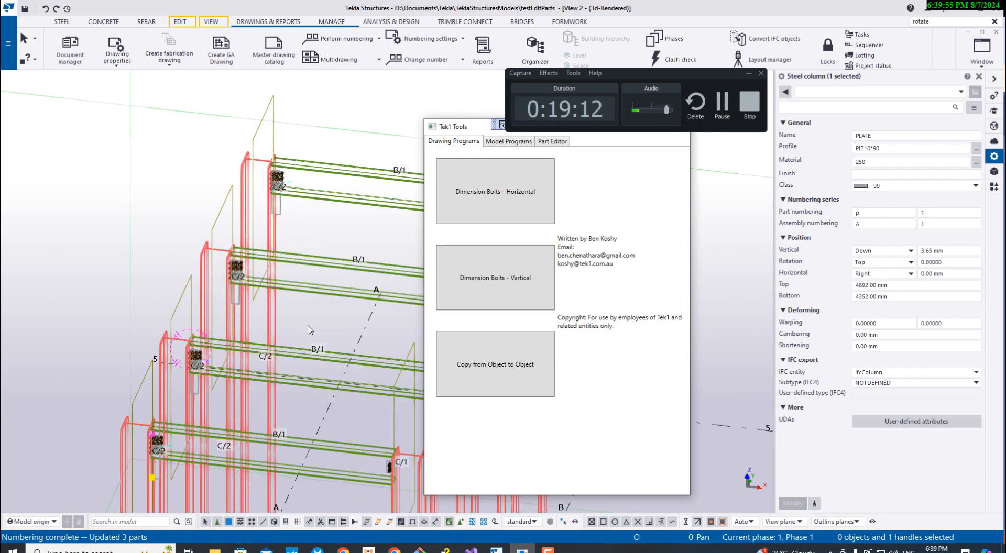
scroll(304, 335, "up", 2)
middle_click_drag(304, 335, 213, 297)
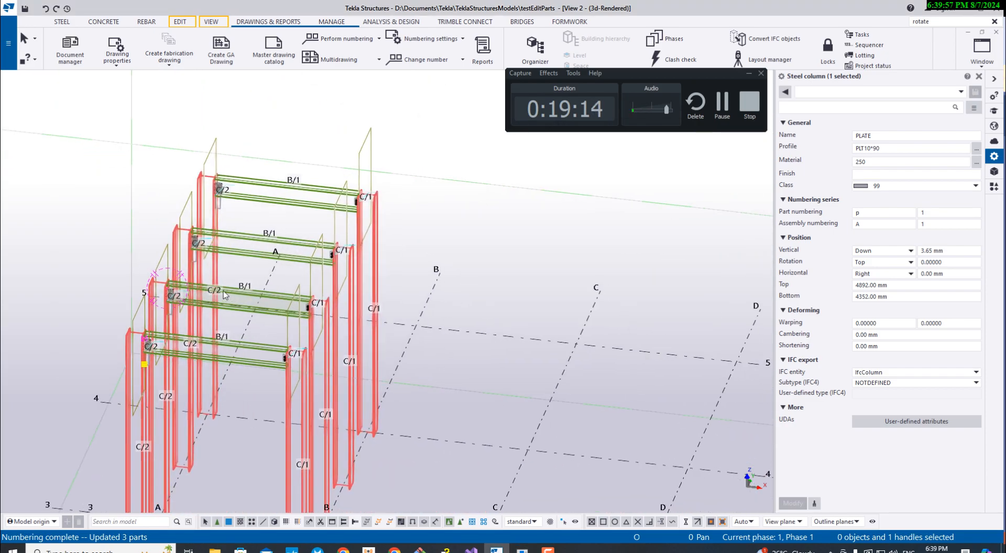